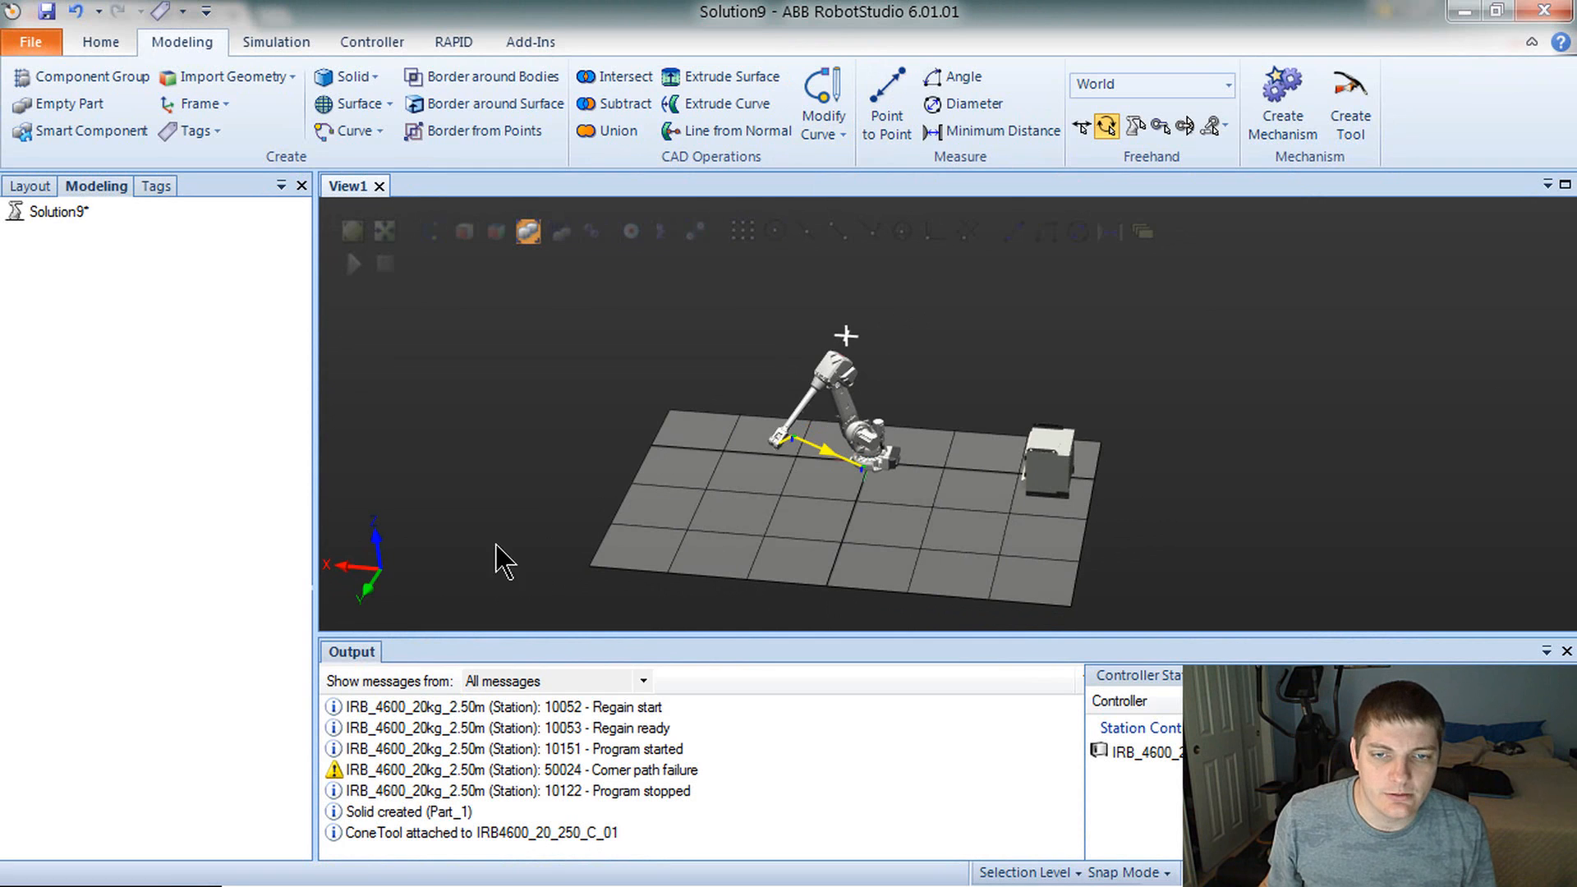
- Narrow the browser pane beside the 3D view and play the simulation of the robot's path twice
scroll(510, 440, down, 1)
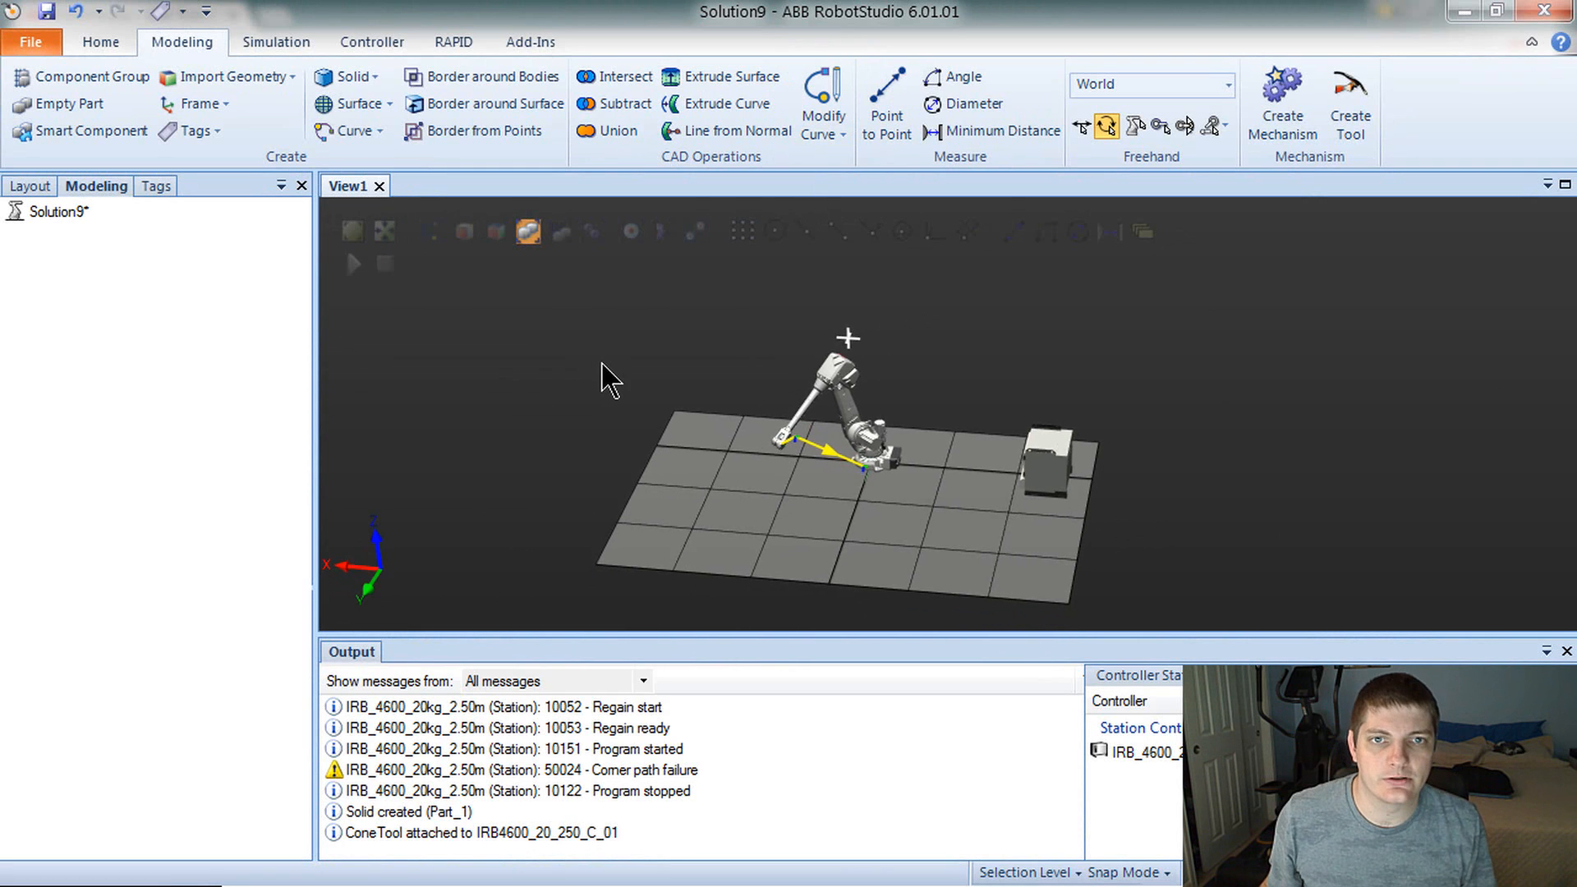
scroll(603, 364, up, 5)
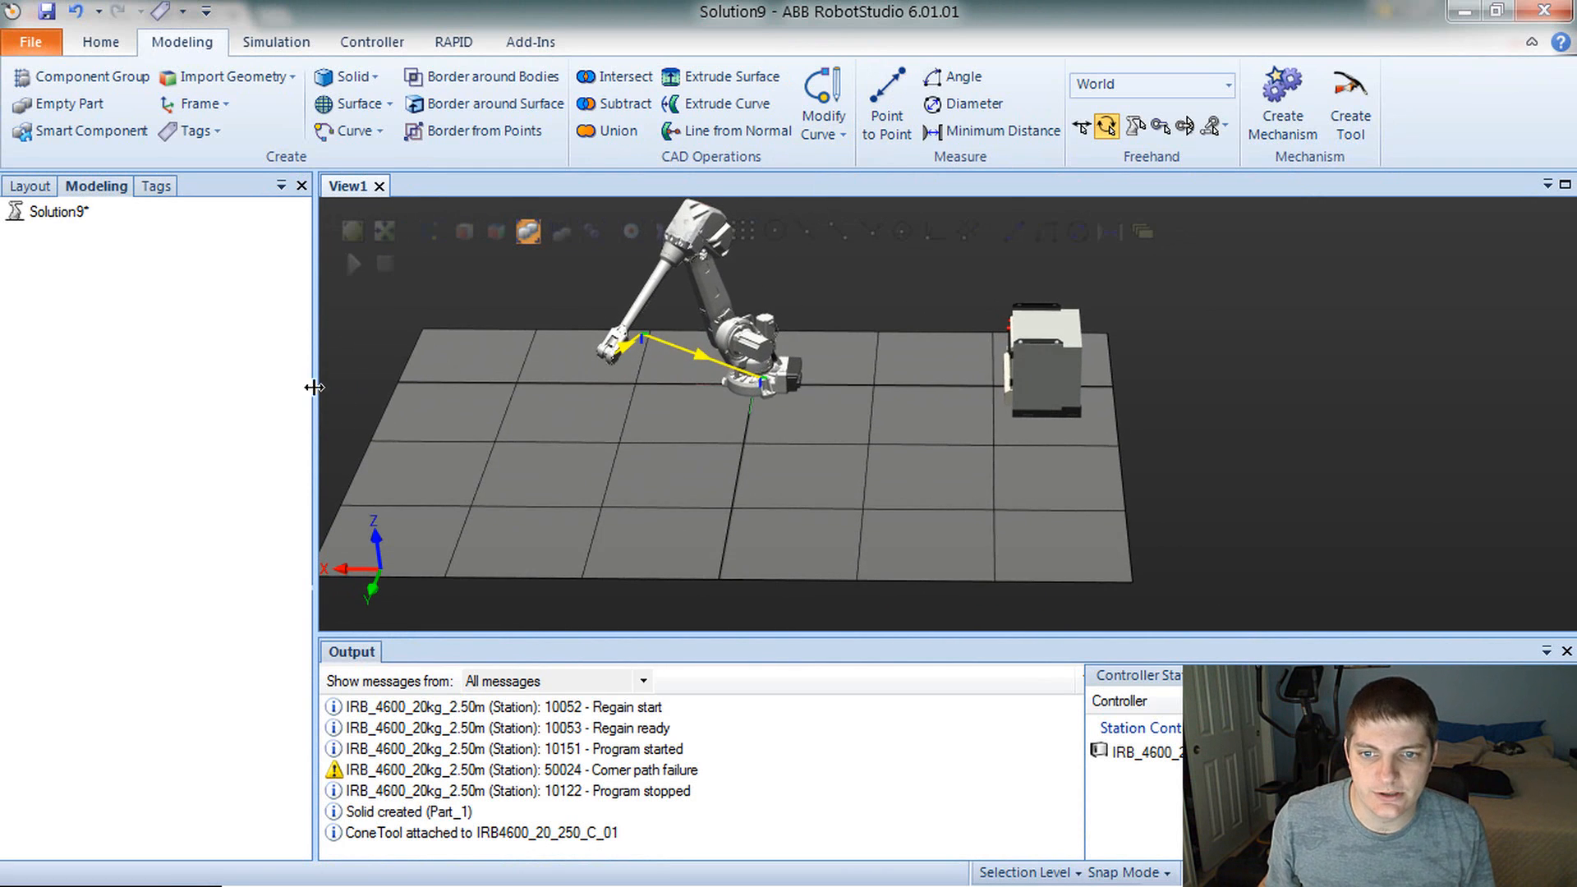
drag(318, 389, 246, 391)
scroll(510, 451, up, 3)
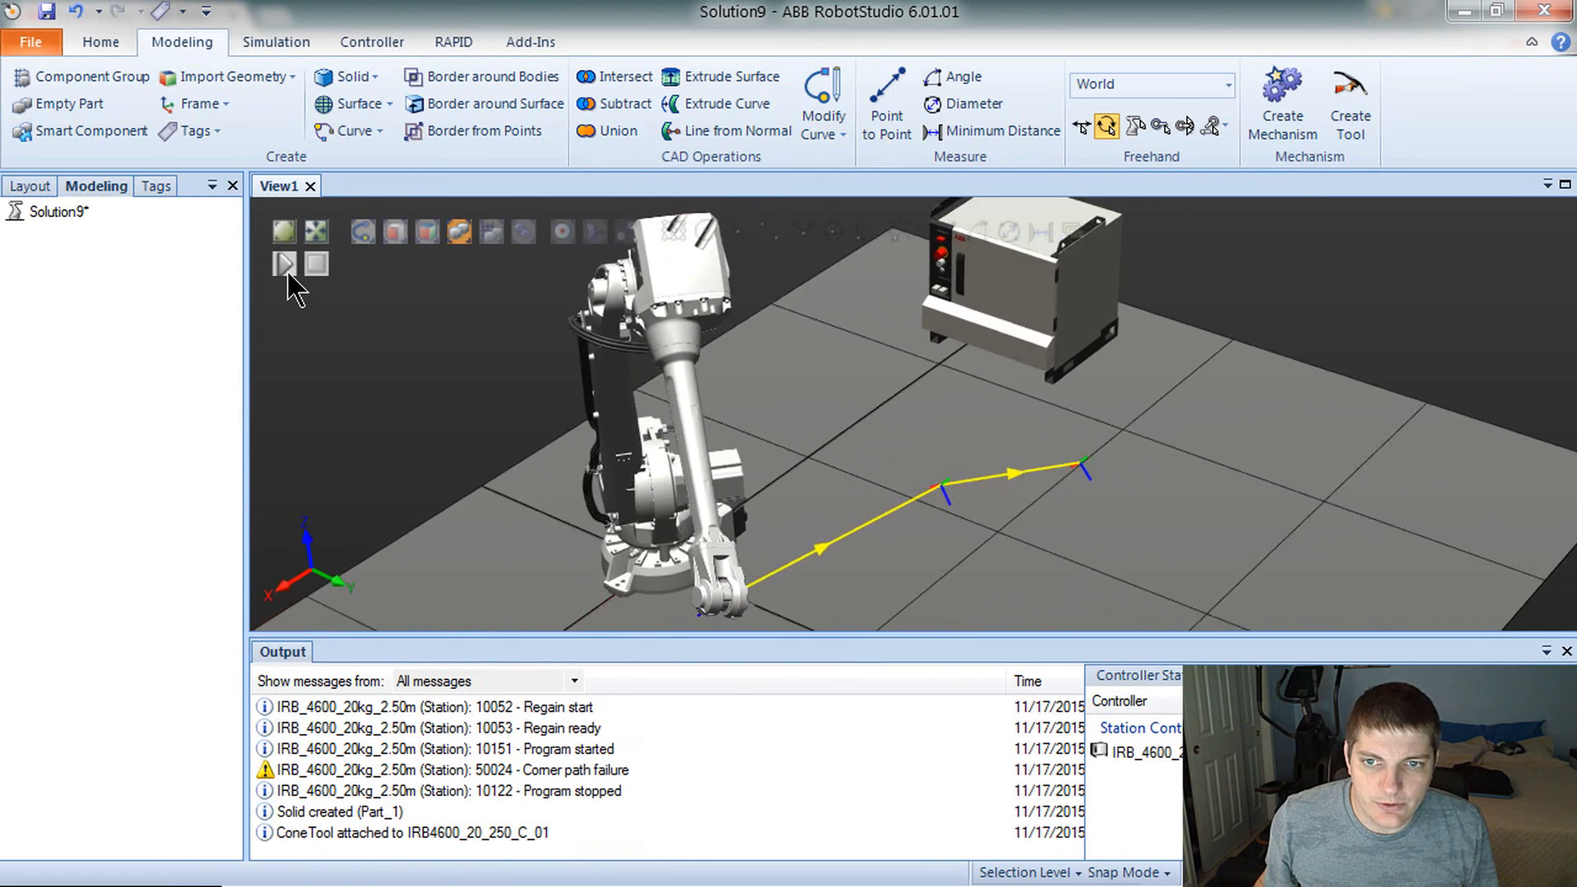
click(285, 264)
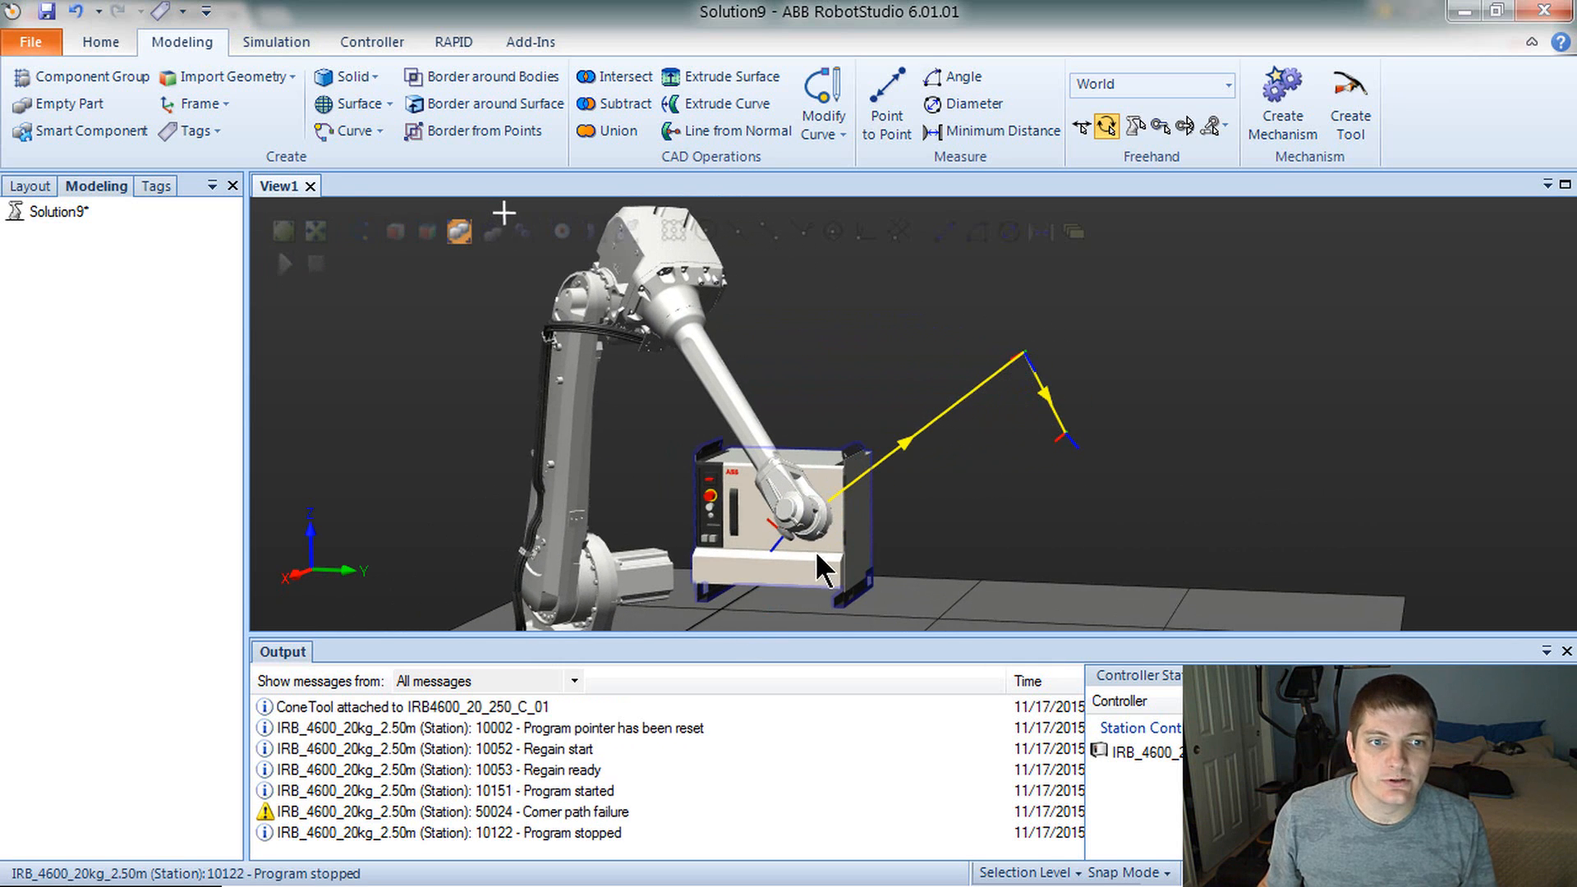
ctrl+shift+drag(839, 564, 1114, 546)
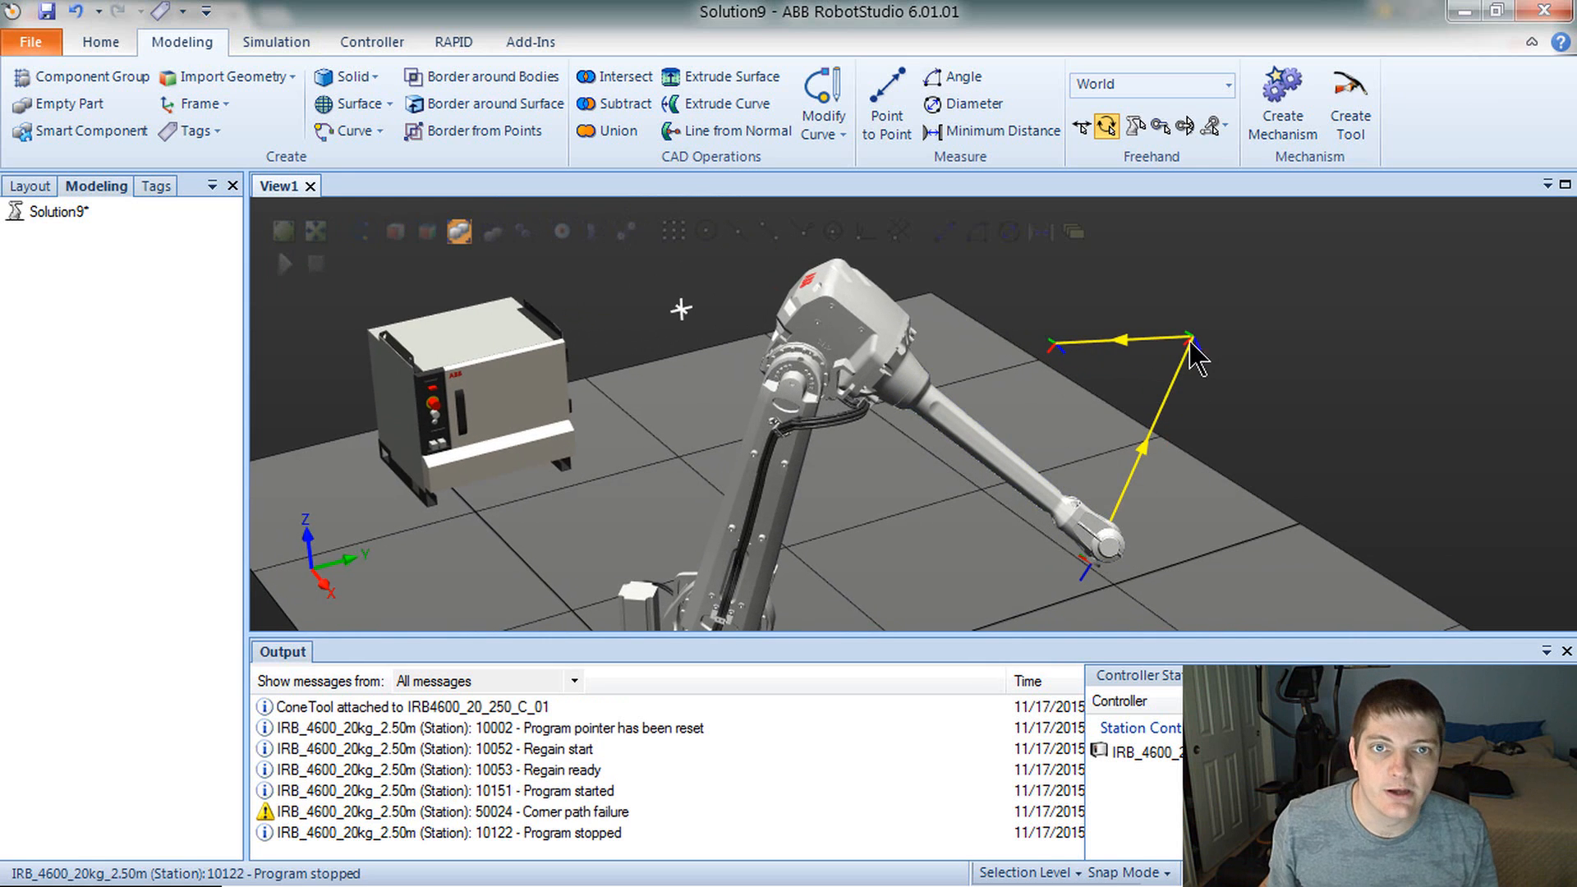
click(284, 263)
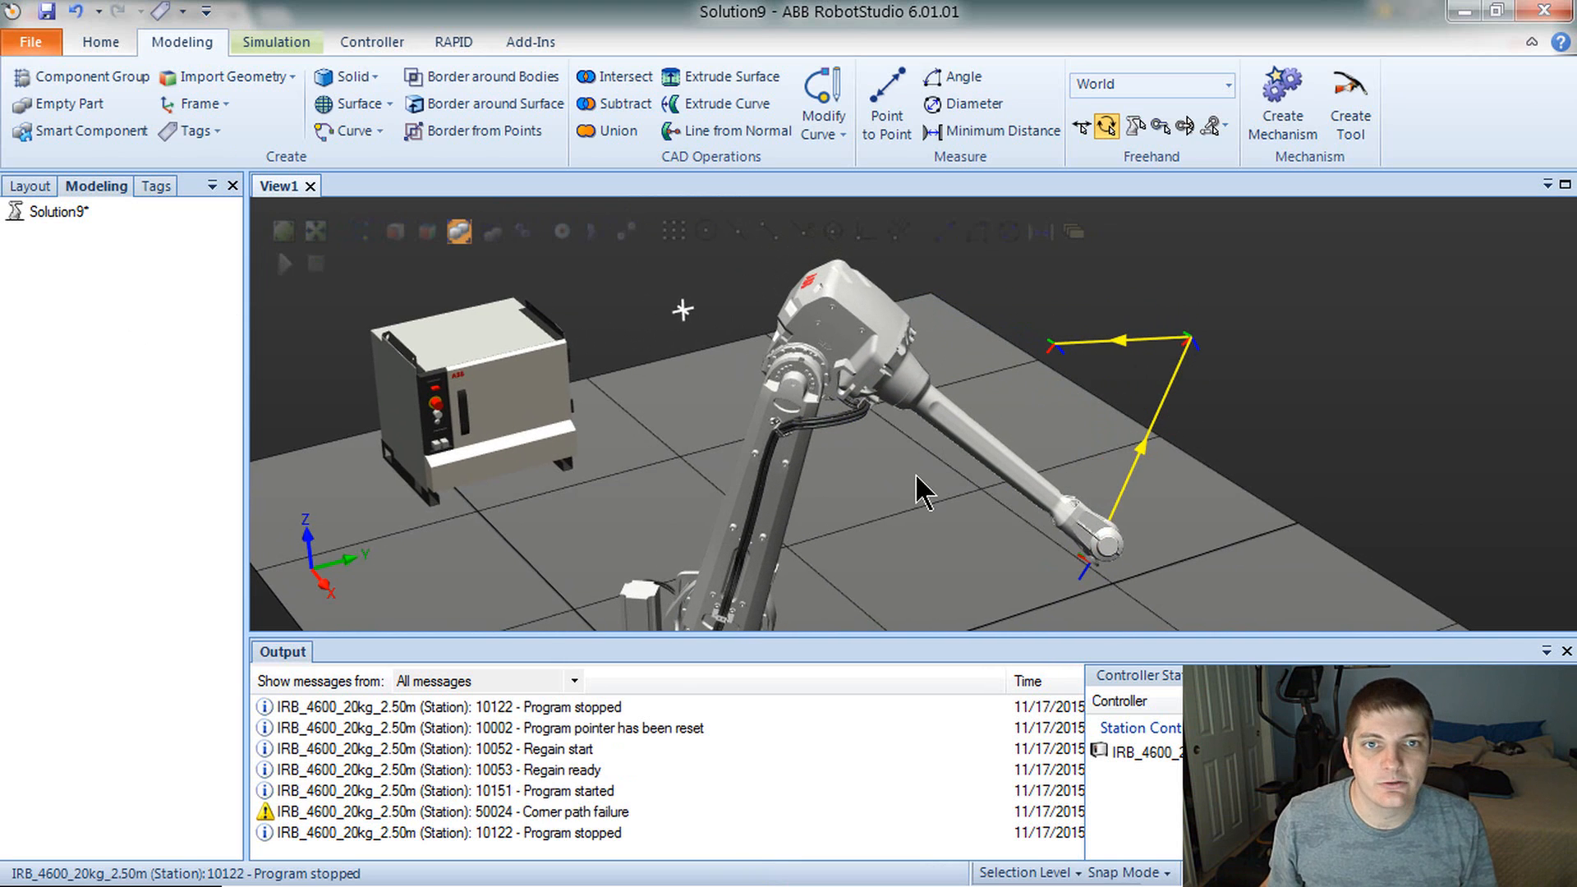
- Examine the robot, its path targets and the controller cabinet in the station from several sides
mouse_move(915, 473)
ctrl+shift+mouse_down()
mouse_move(827, 521)
mouse_move(816, 572)
mouse_move(678, 531)
ctrl+shift+mouse_up()
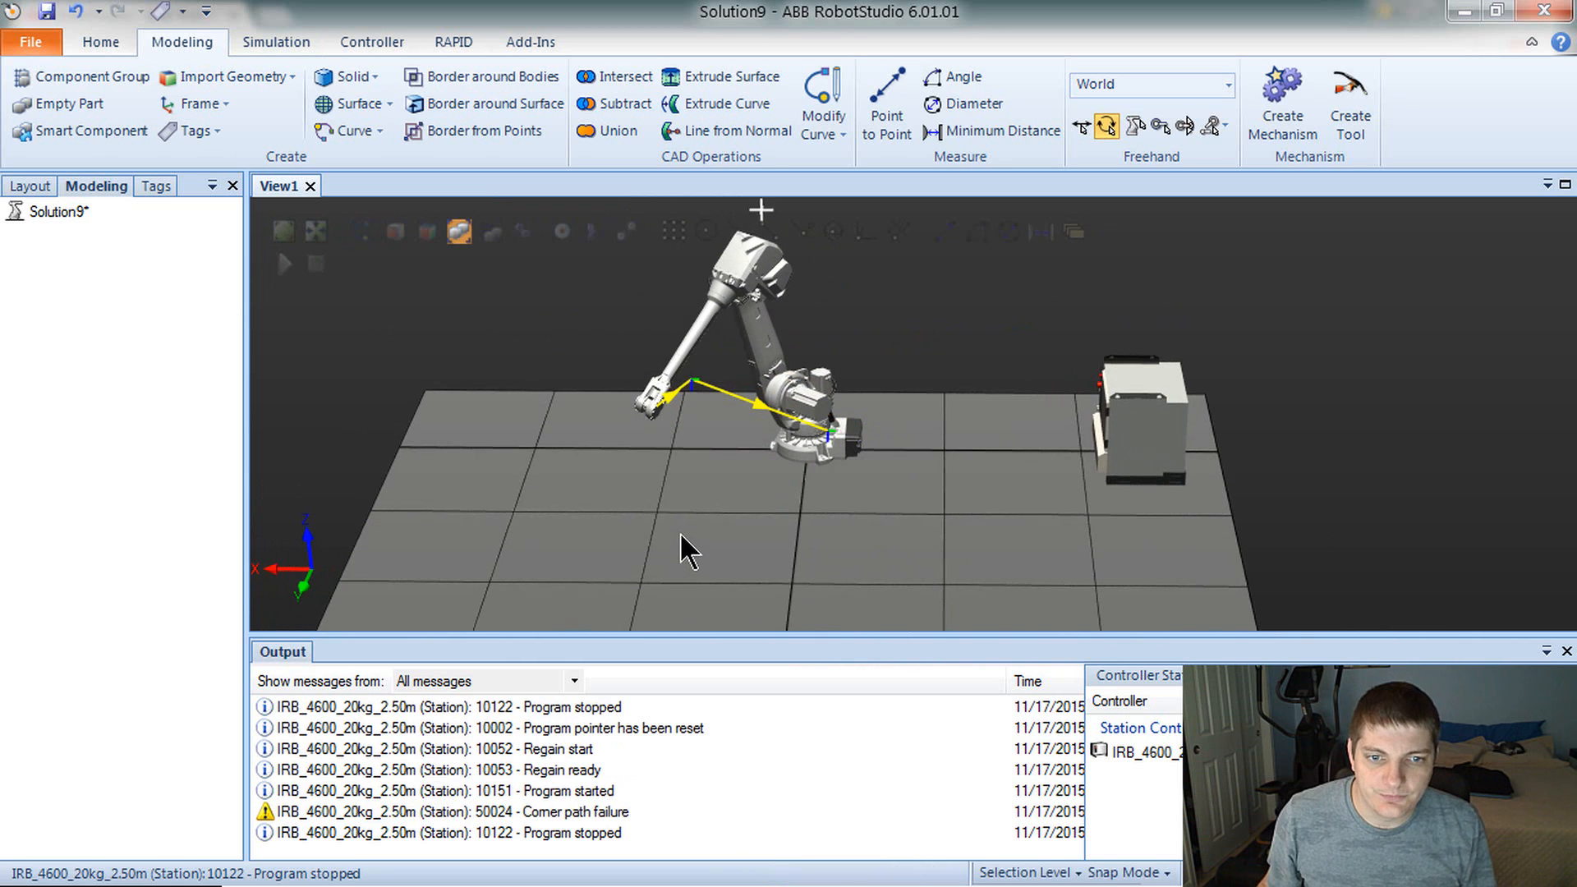
click(678, 531)
ctrl+drag(601, 400, 580, 448)
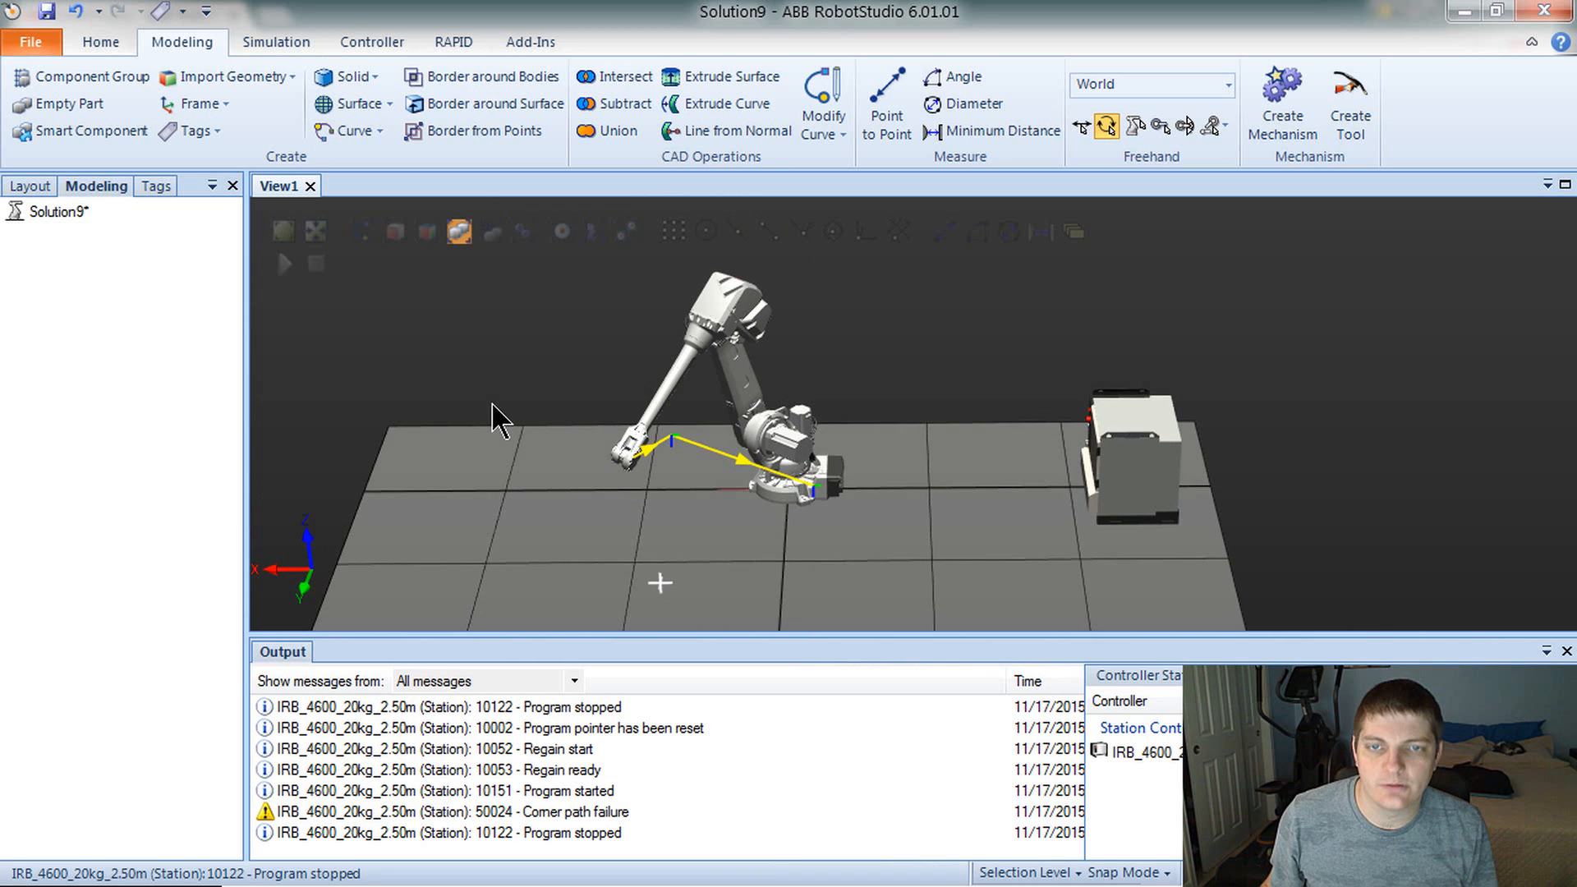
click(102, 45)
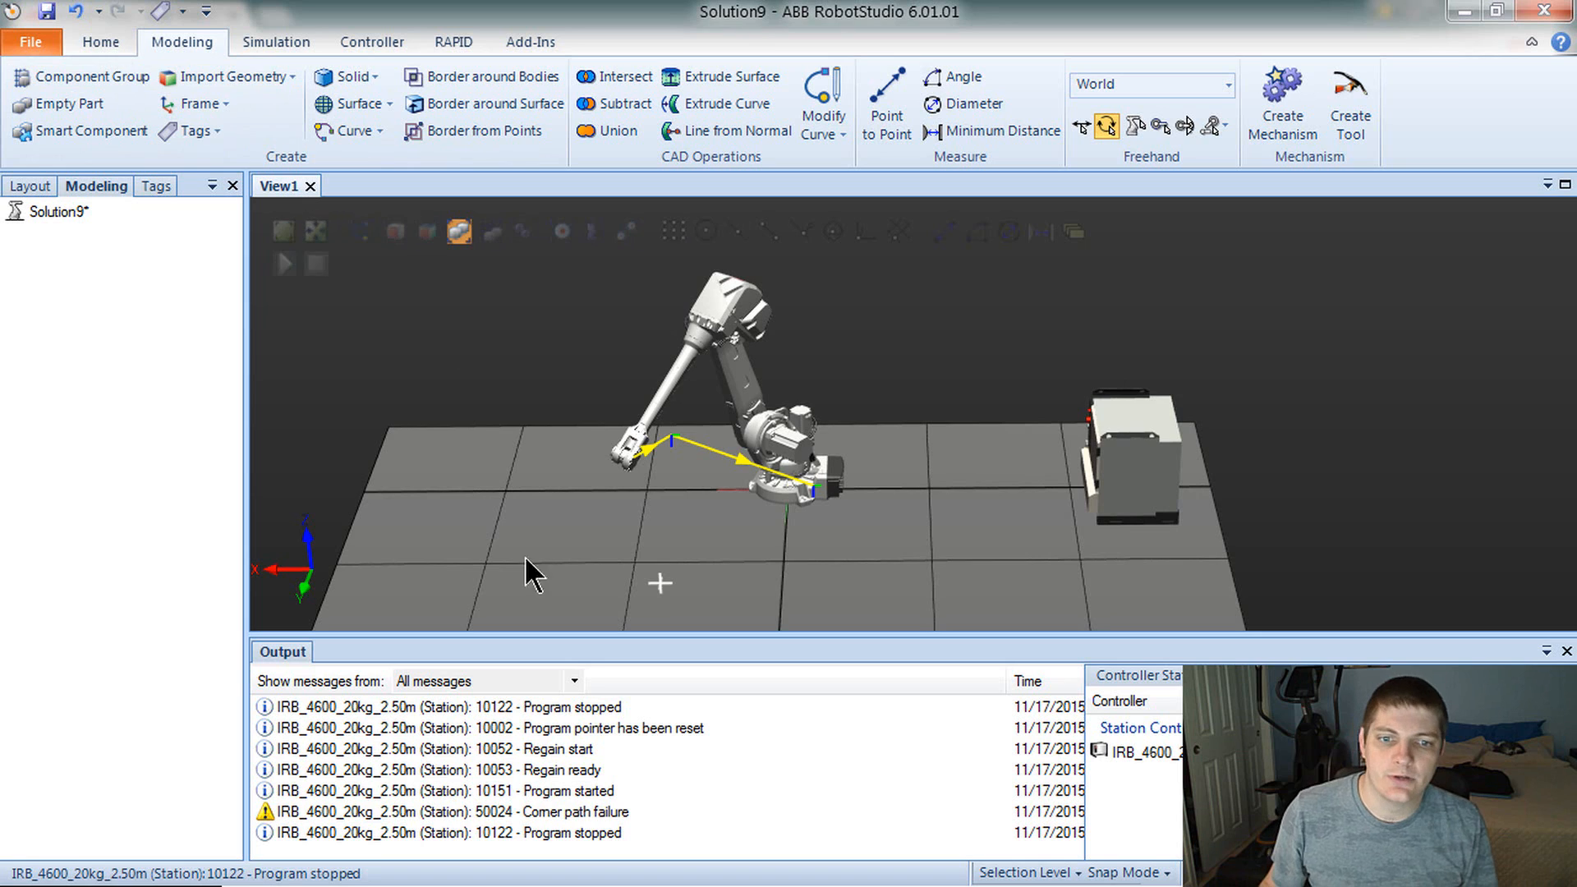
ctrl+shift+drag(578, 565, 1102, 429)
ctrl+shift+drag(996, 436, 744, 427)
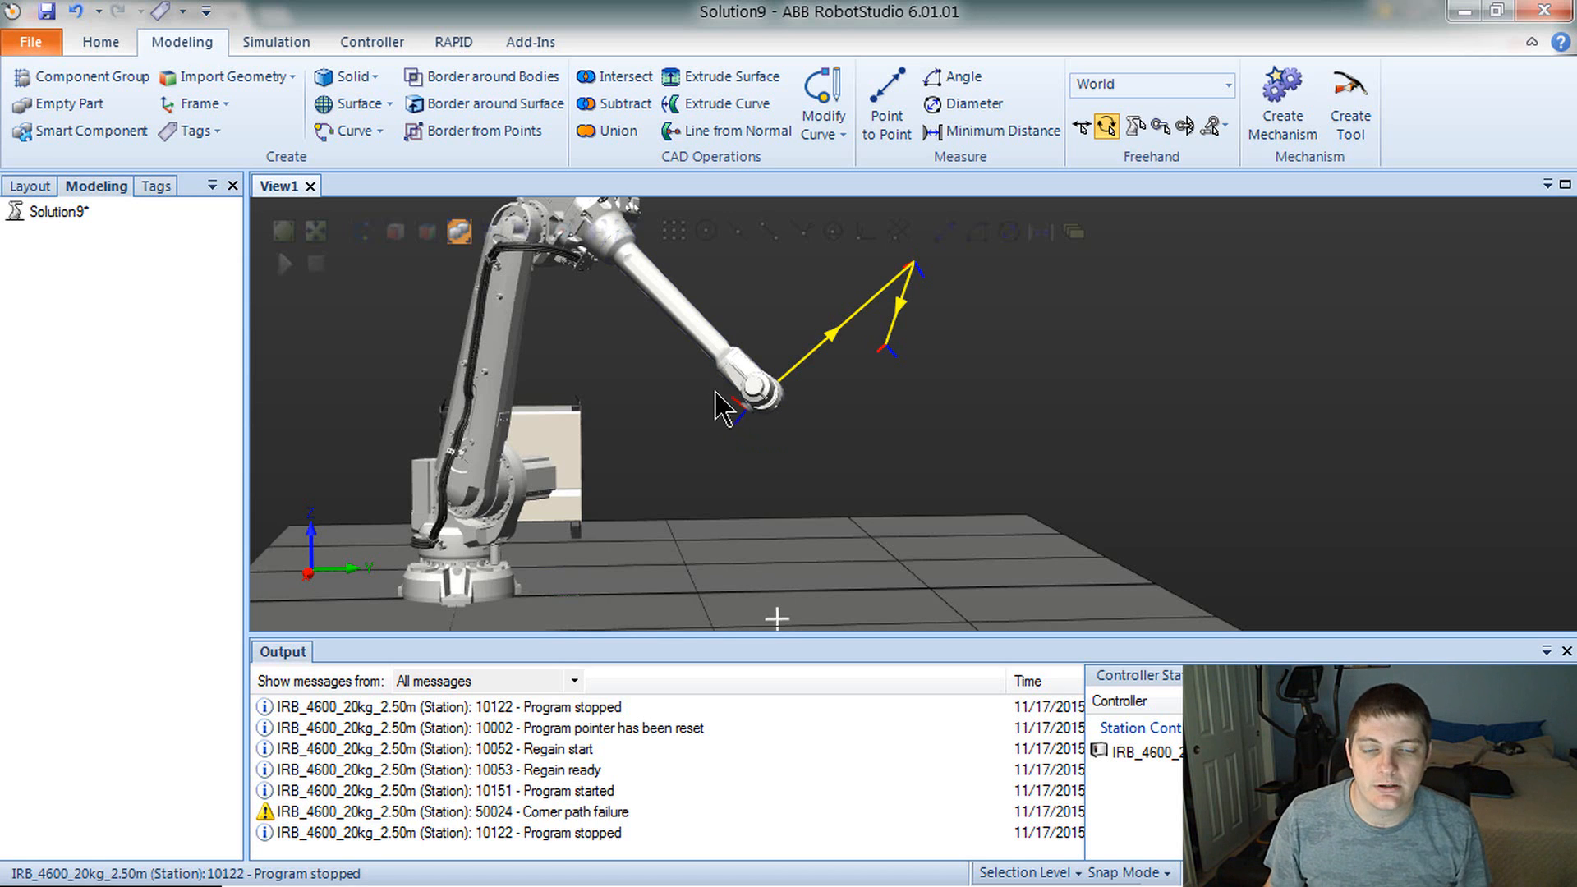
mouse_move(707, 468)
ctrl+shift+mouse_down()
mouse_move(852, 394)
mouse_move(711, 546)
mouse_move(671, 541)
mouse_move(686, 553)
mouse_move(750, 535)
mouse_move(613, 430)
mouse_move(638, 455)
mouse_move(625, 444)
ctrl+shift+mouse_up()
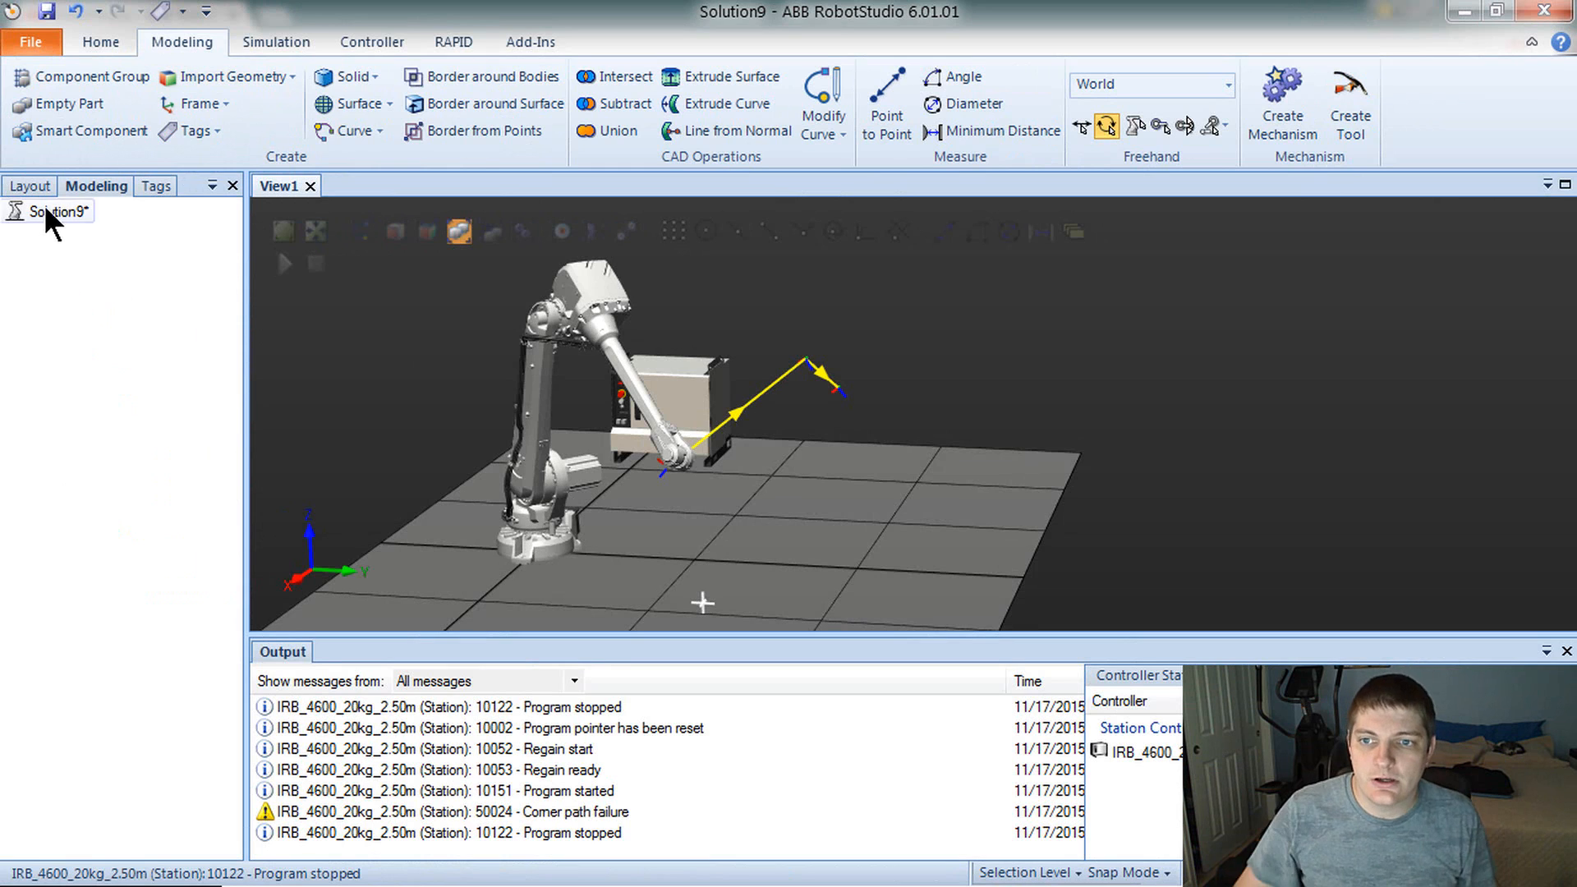
click(16, 209)
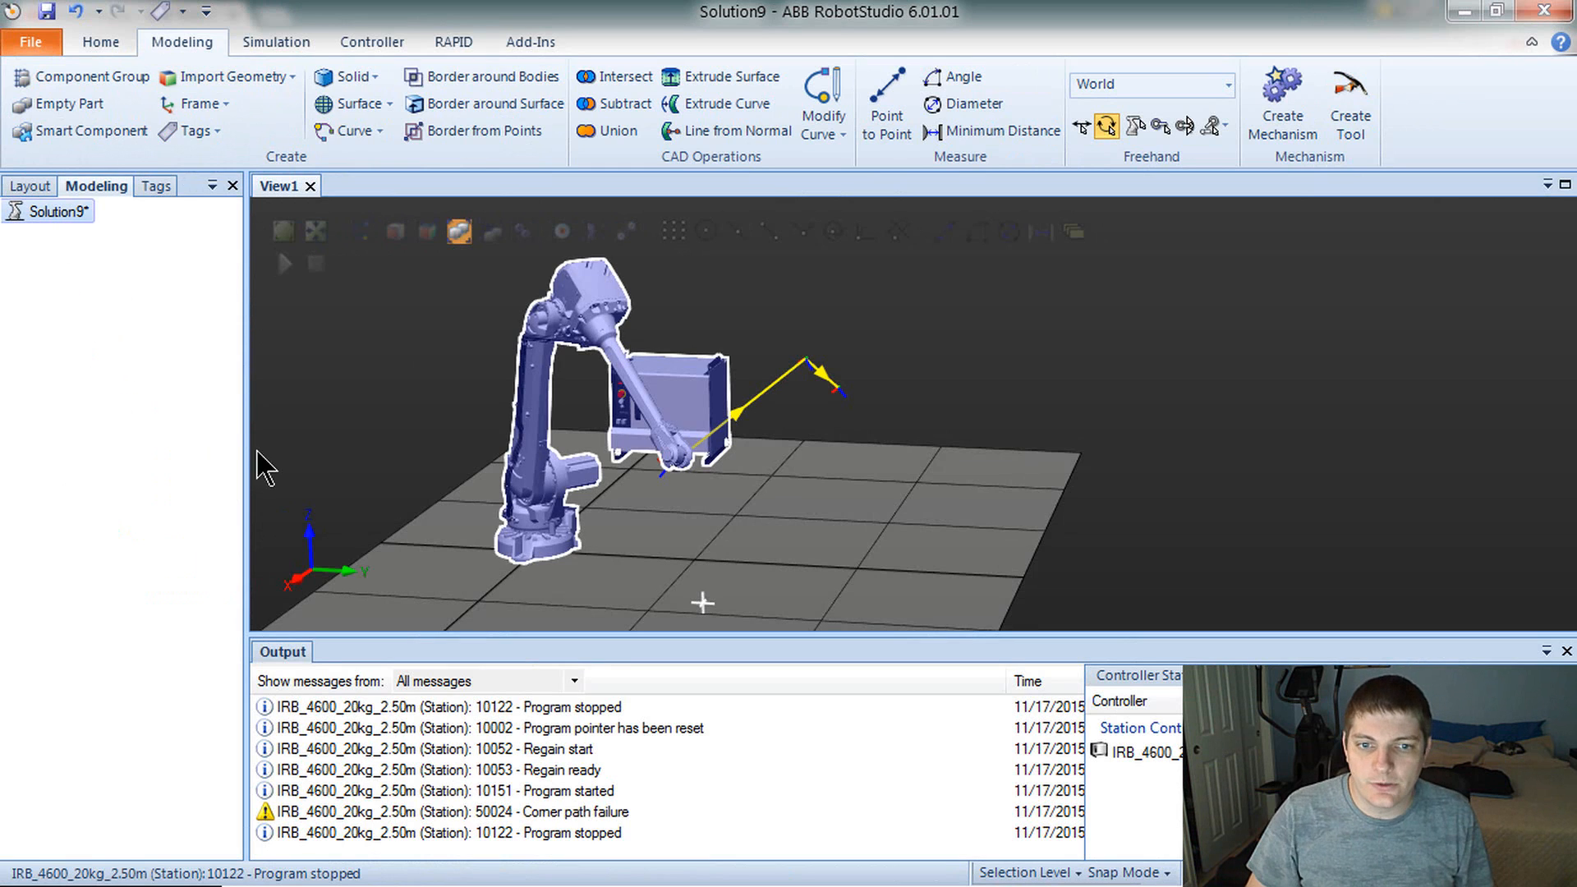
click(391, 551)
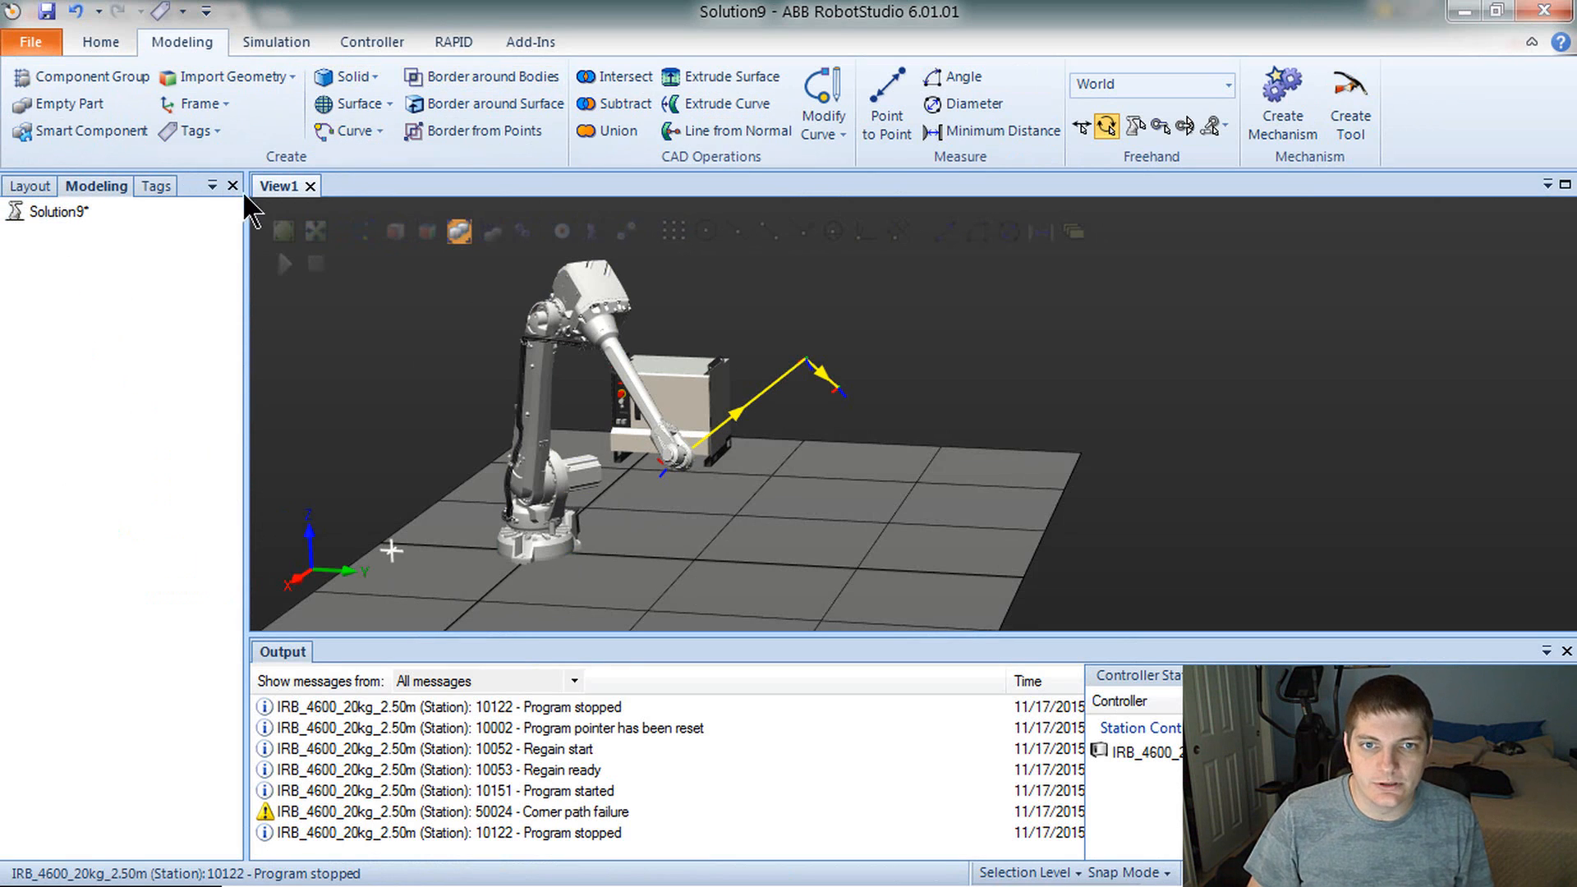
click(345, 76)
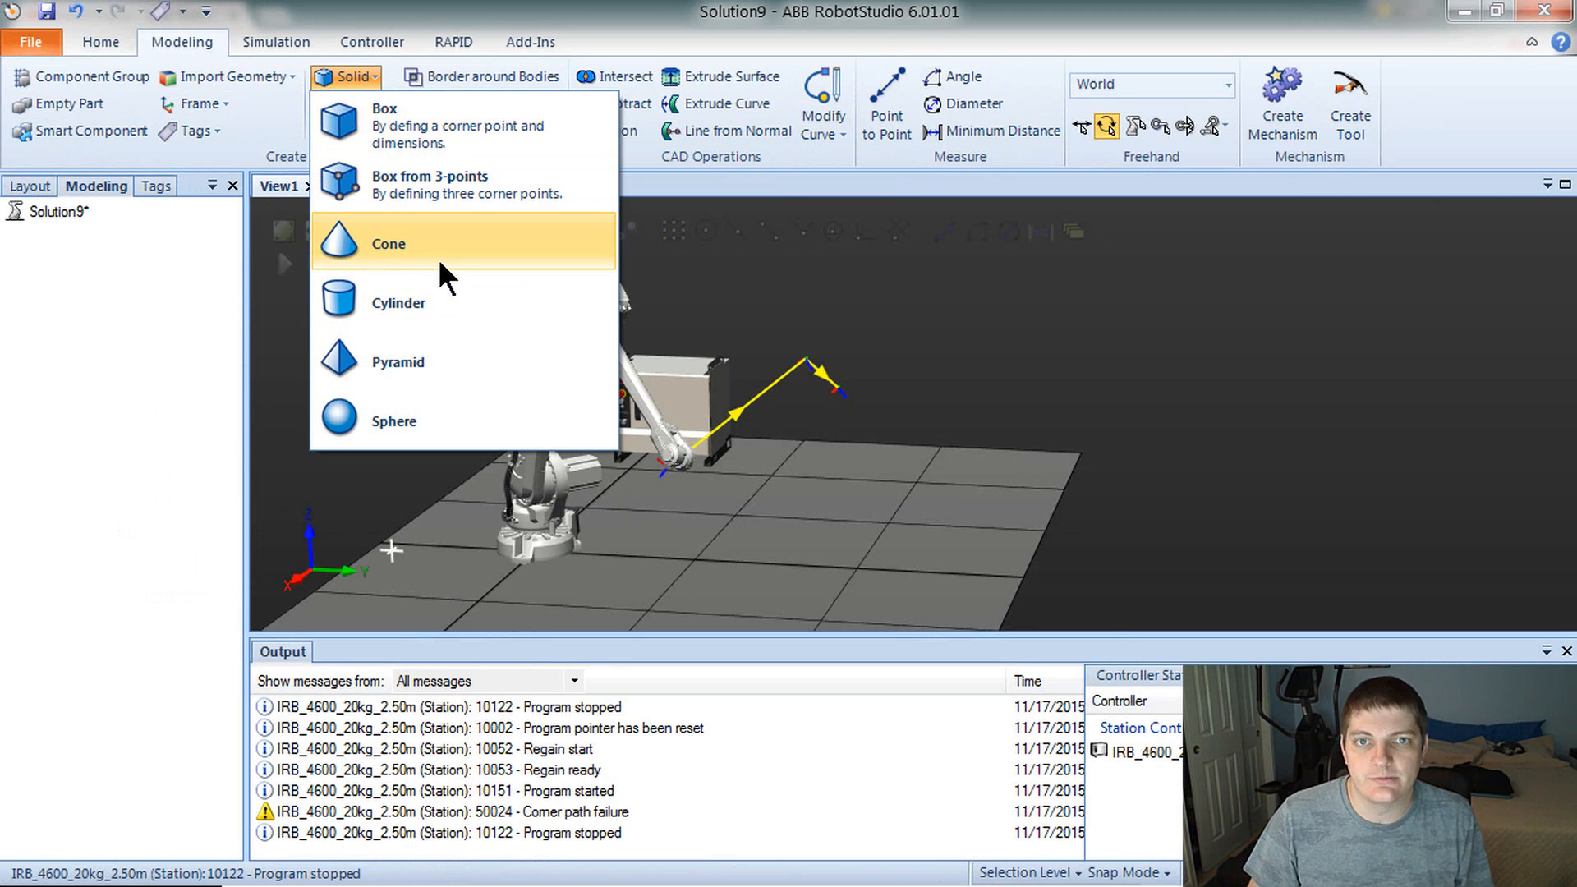
click(394, 239)
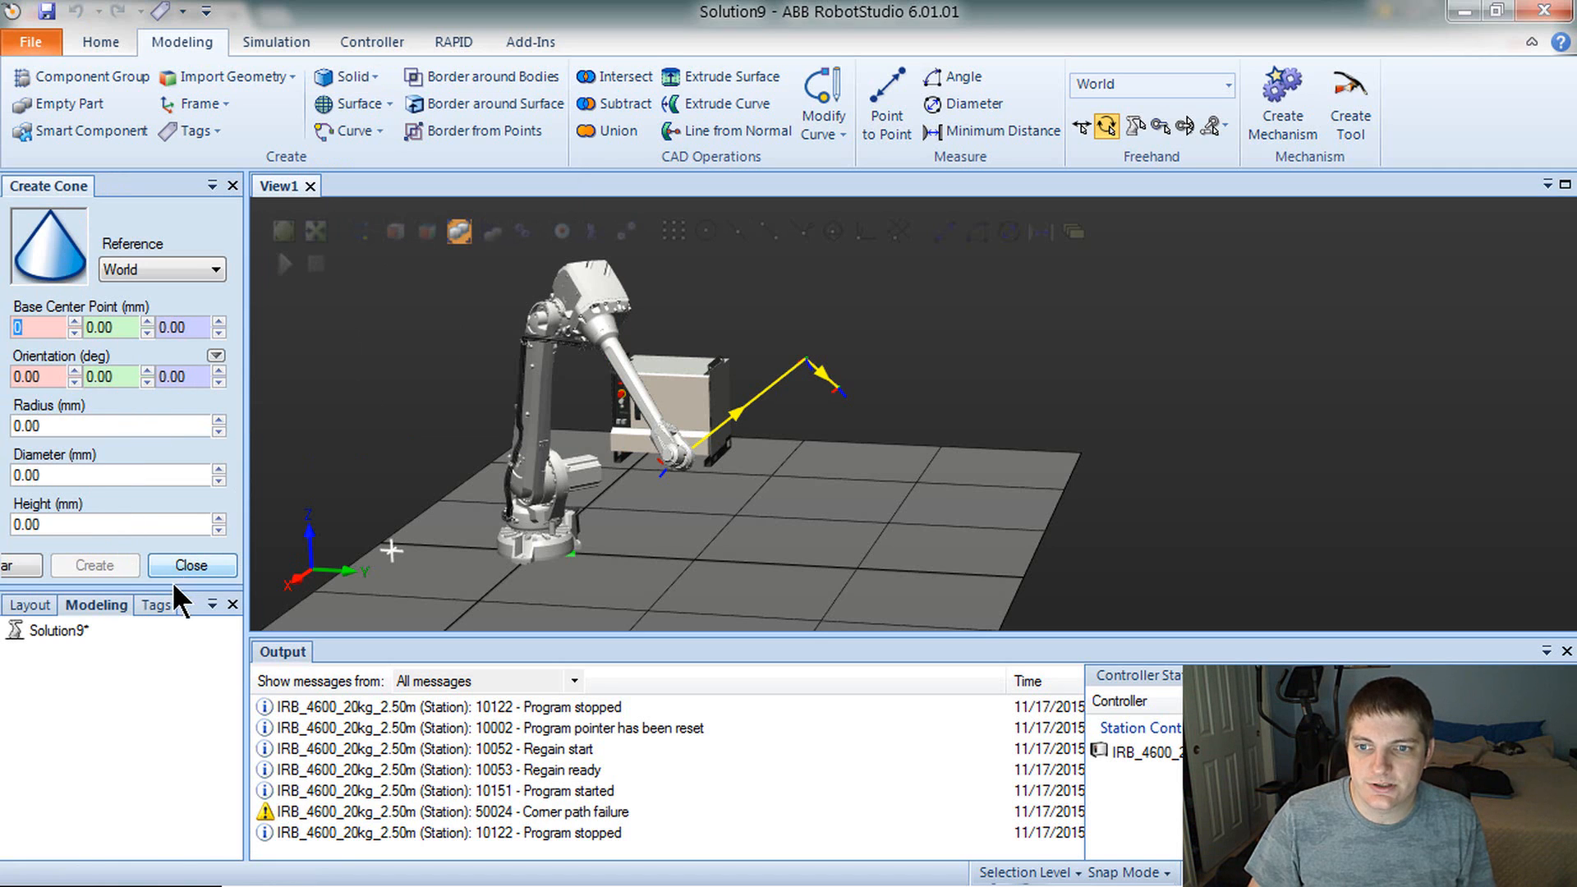
click(191, 566)
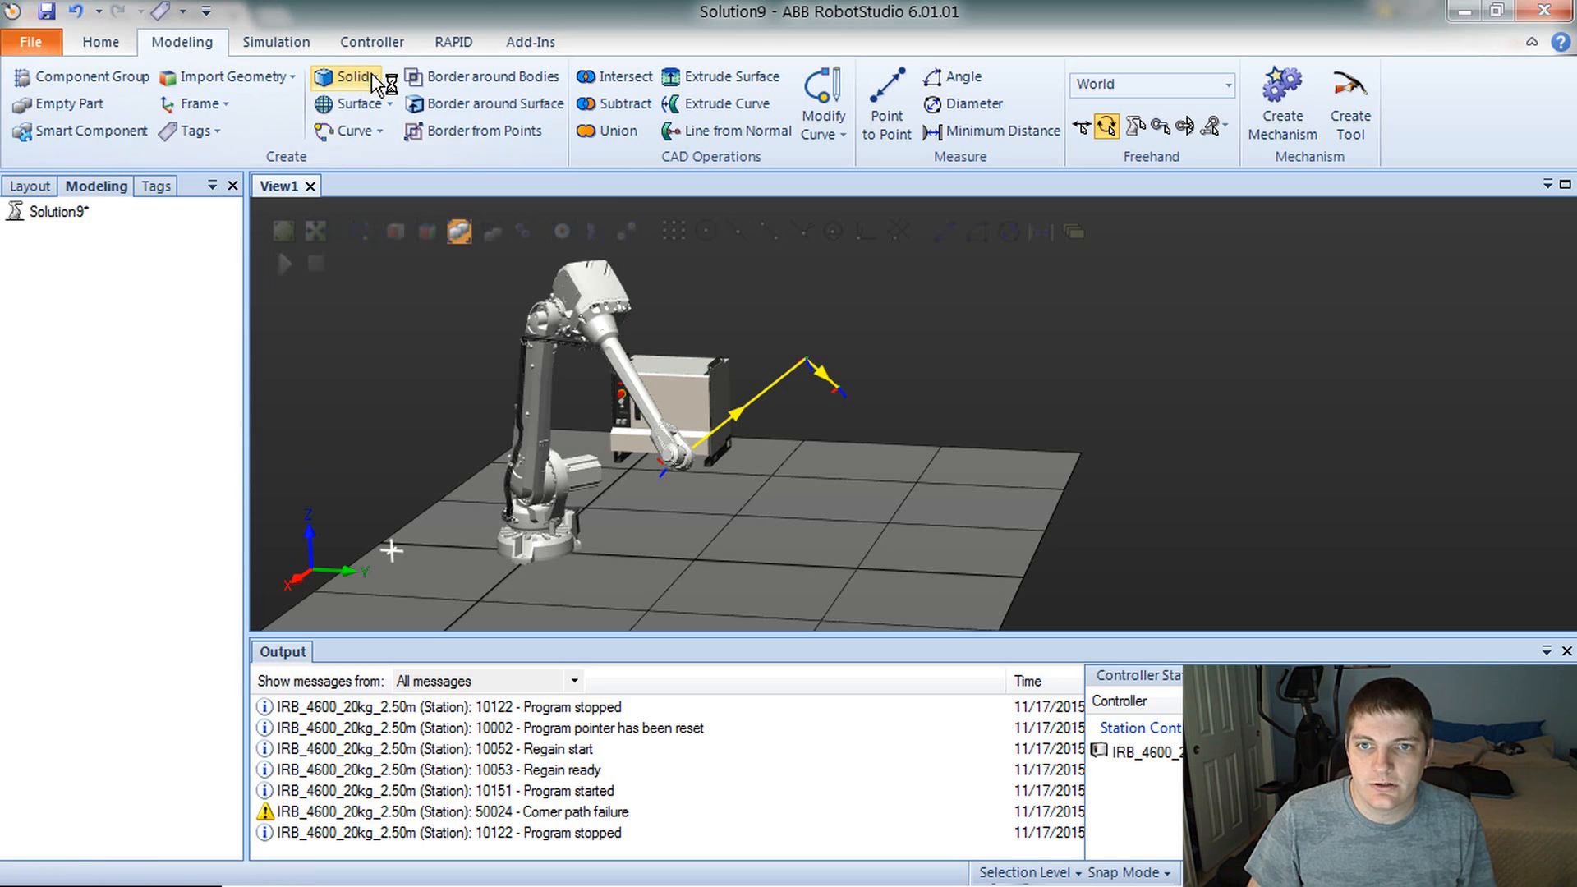
- Start a solid pyramid at the world origin and set its center-to-side distance to 100 mm
click(354, 76)
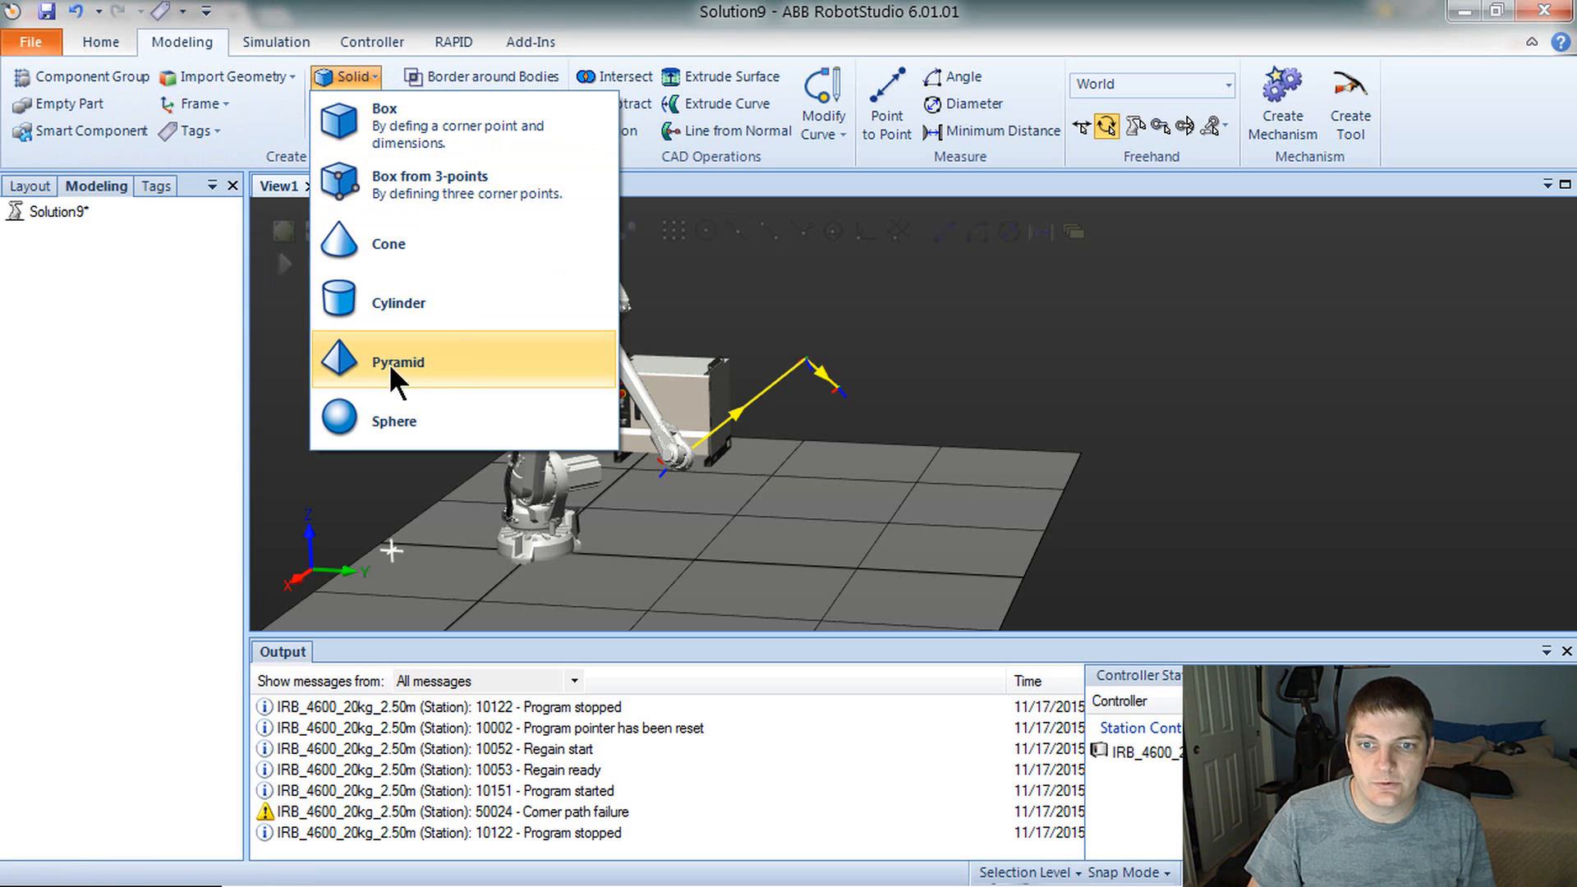
click(431, 362)
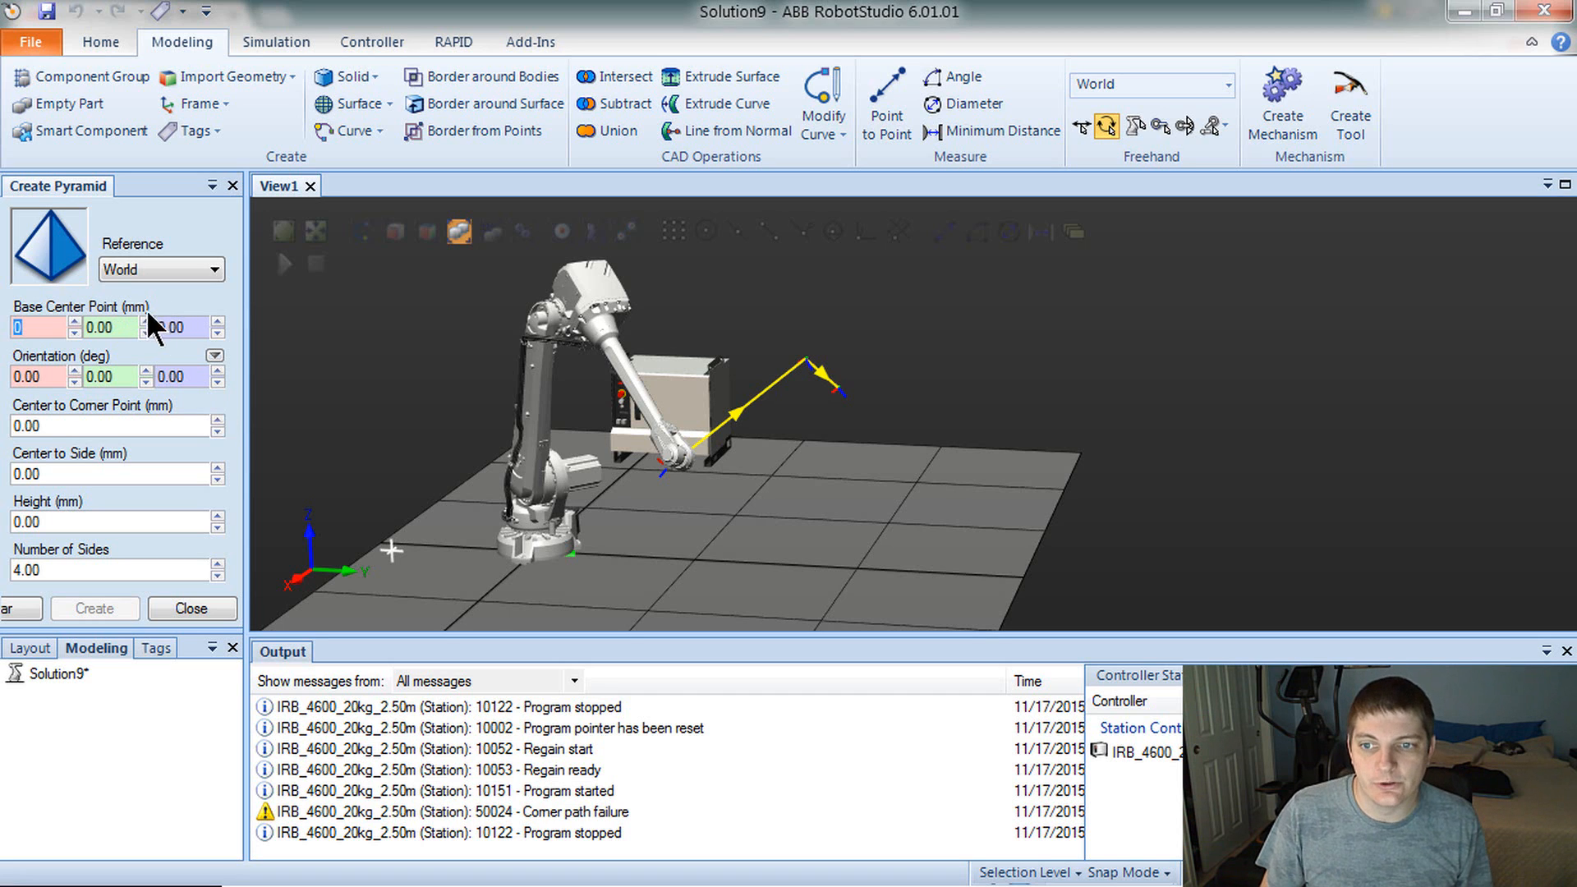
click(54, 379)
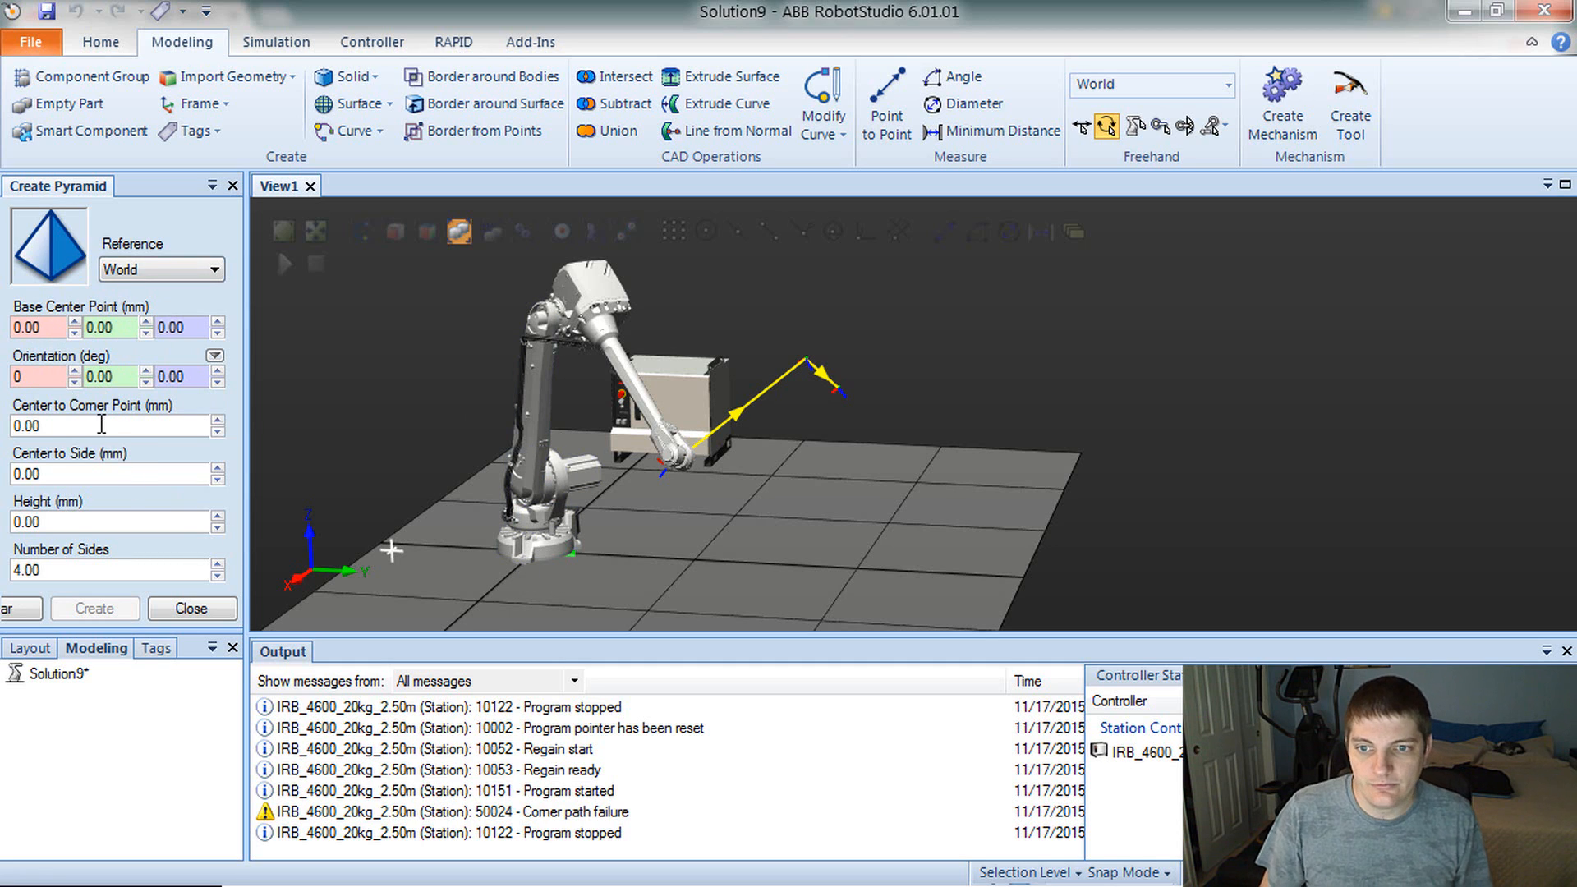
click(145, 428)
text(150)
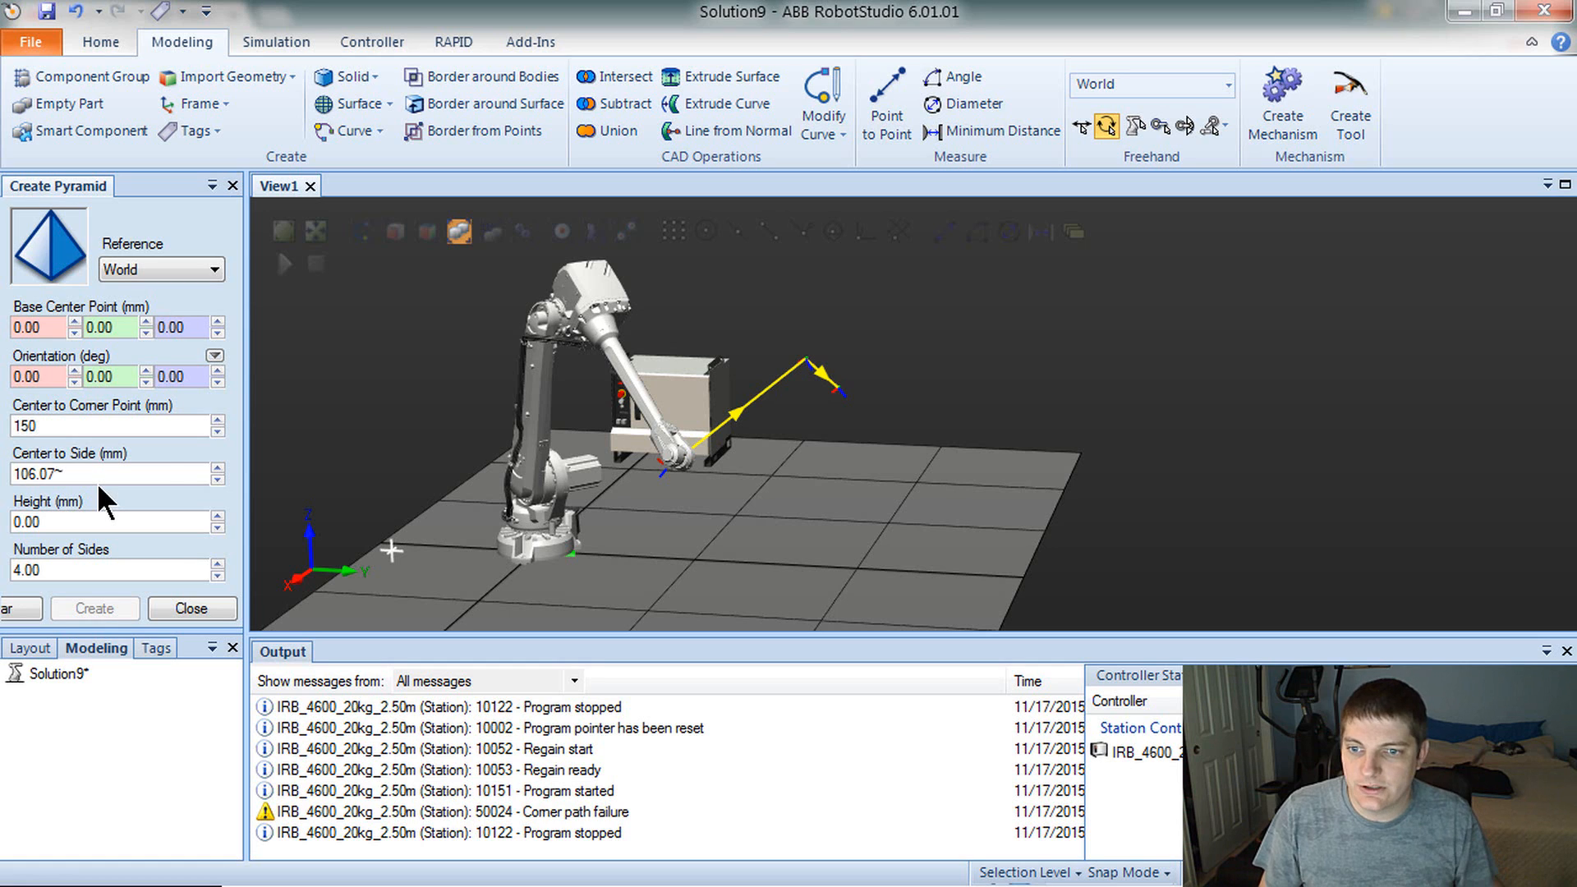
click(114, 475)
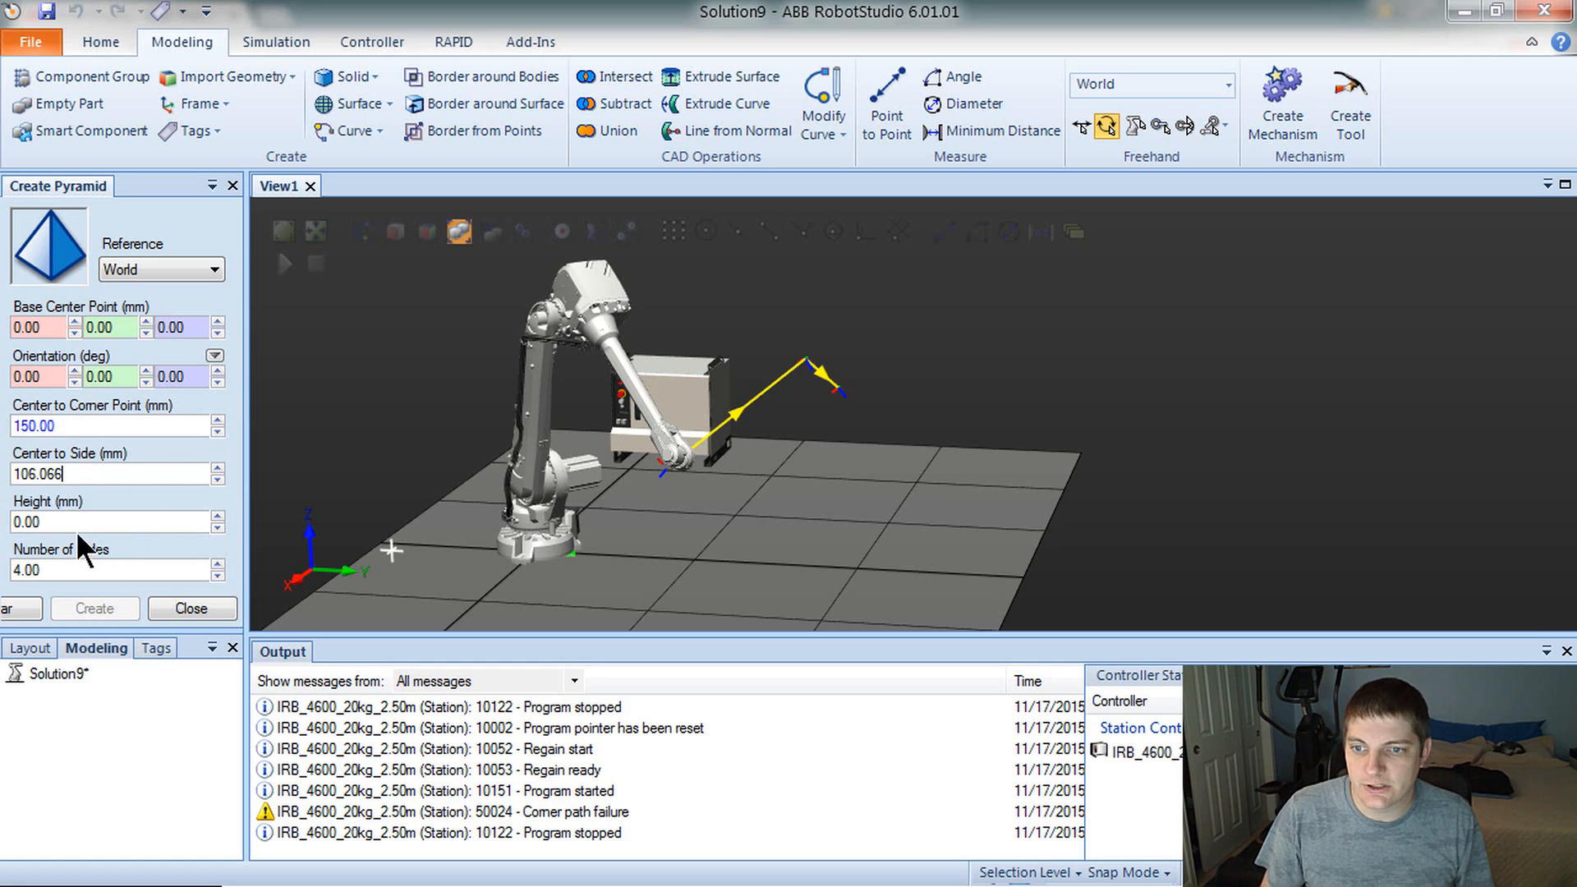
double_click(92, 474)
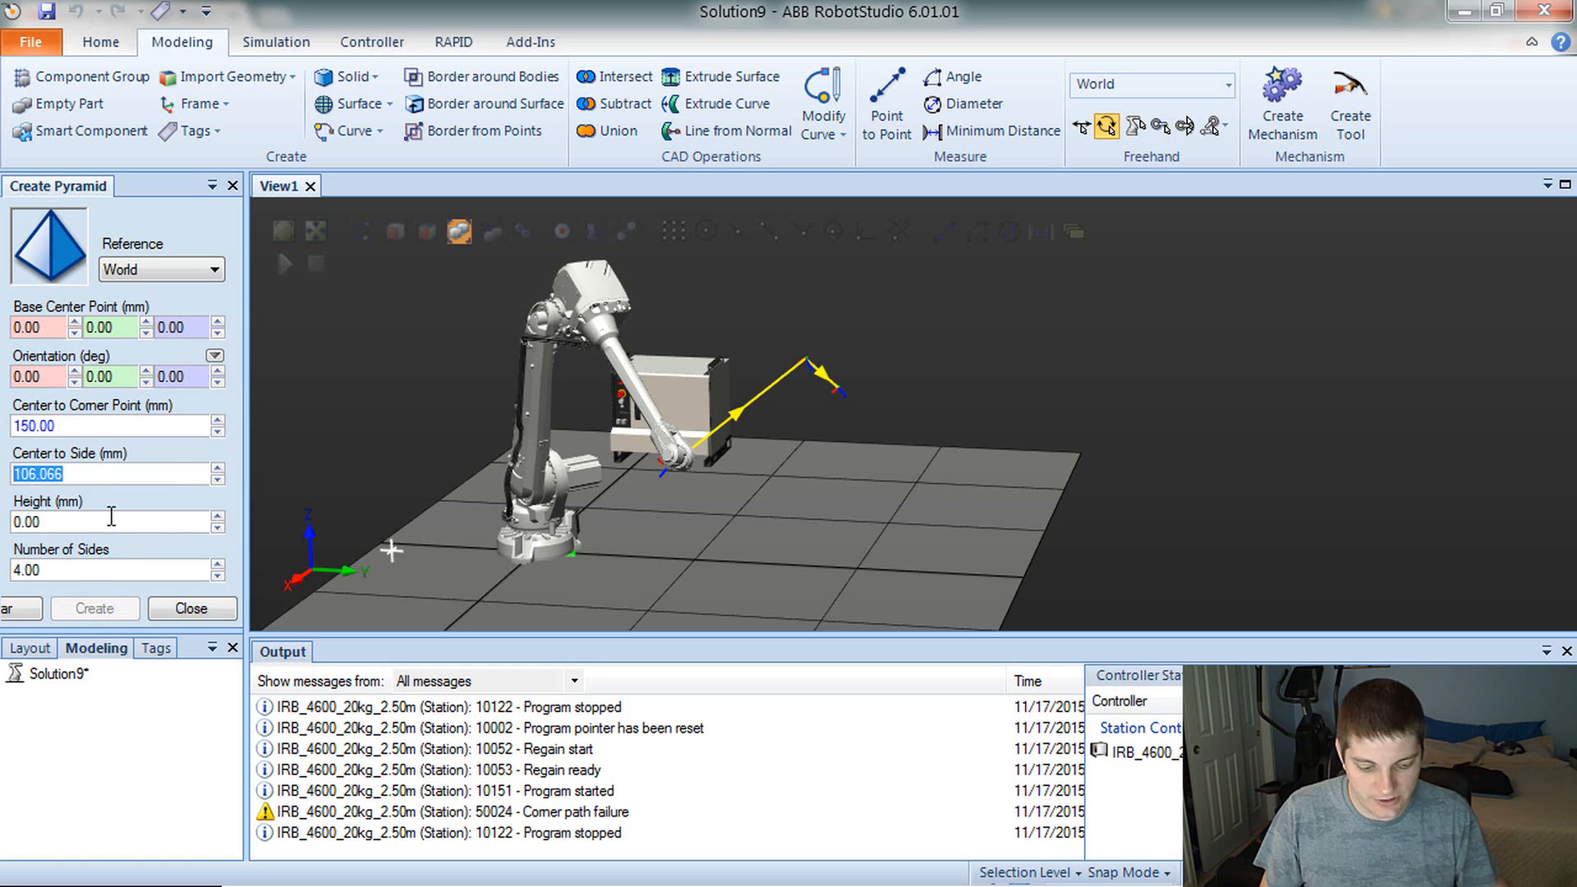
text(100)
click(138, 427)
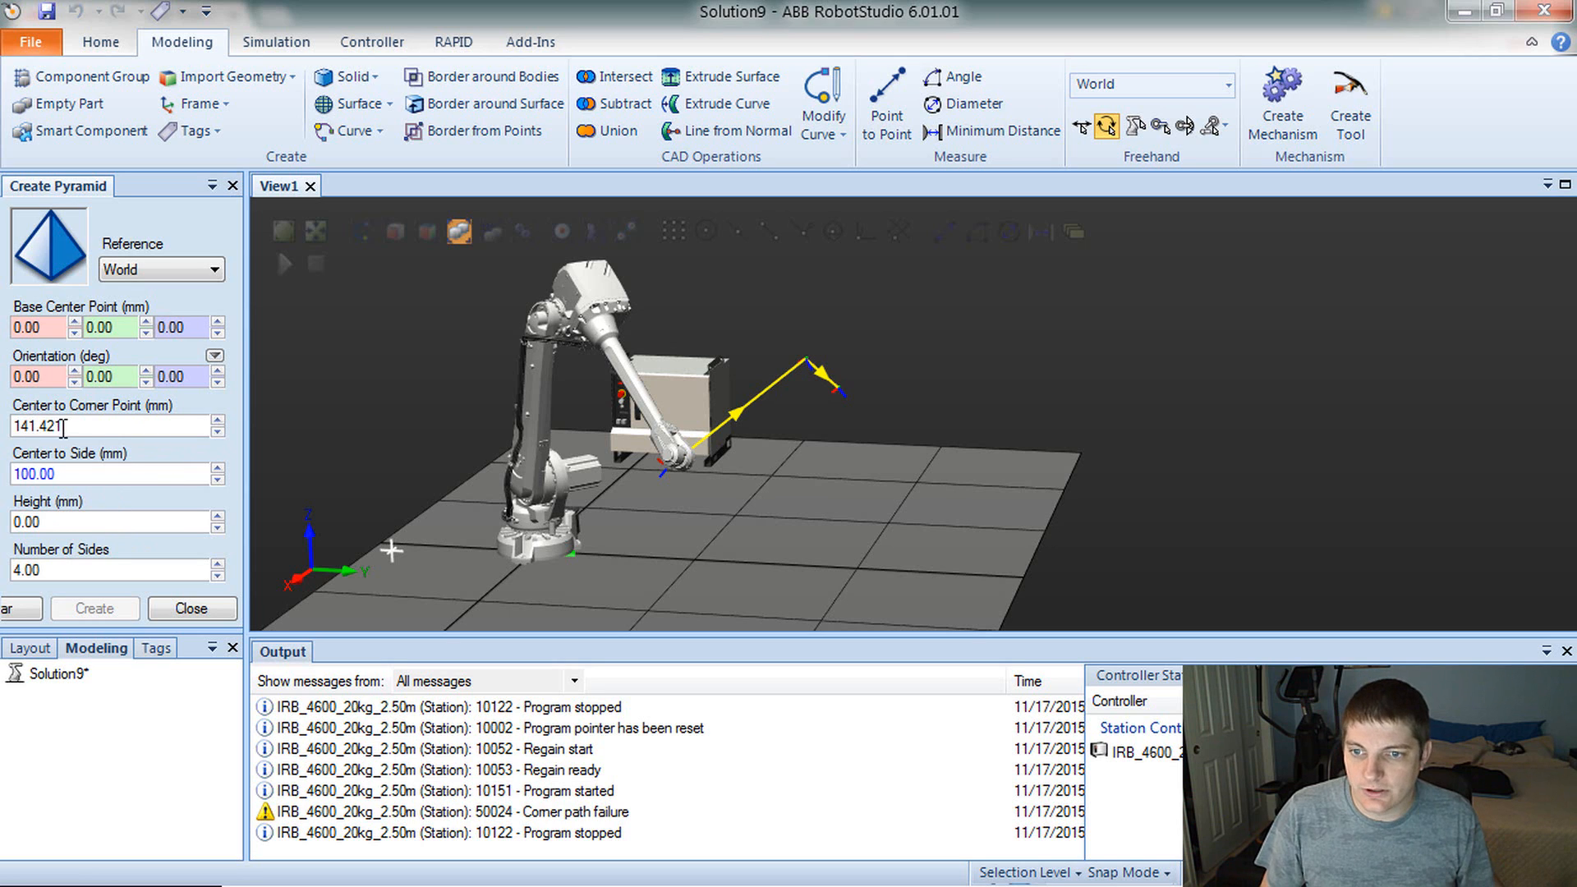
- Set the pyramid's height to 300 mm, keep 4 sides, and create the solid
click(105, 521)
text(300)
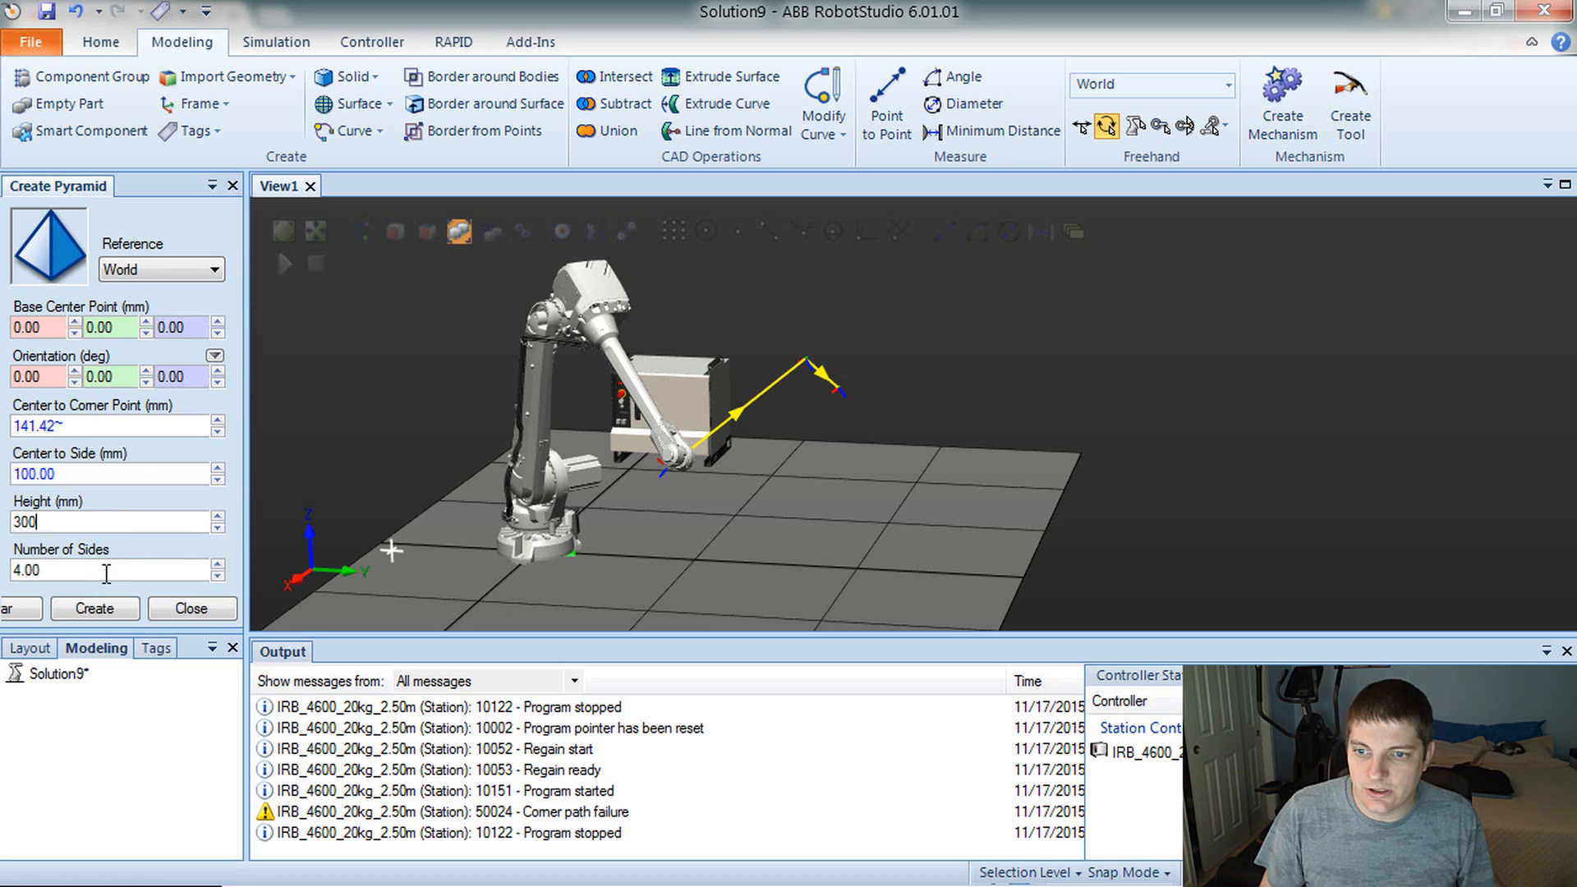
click(49, 569)
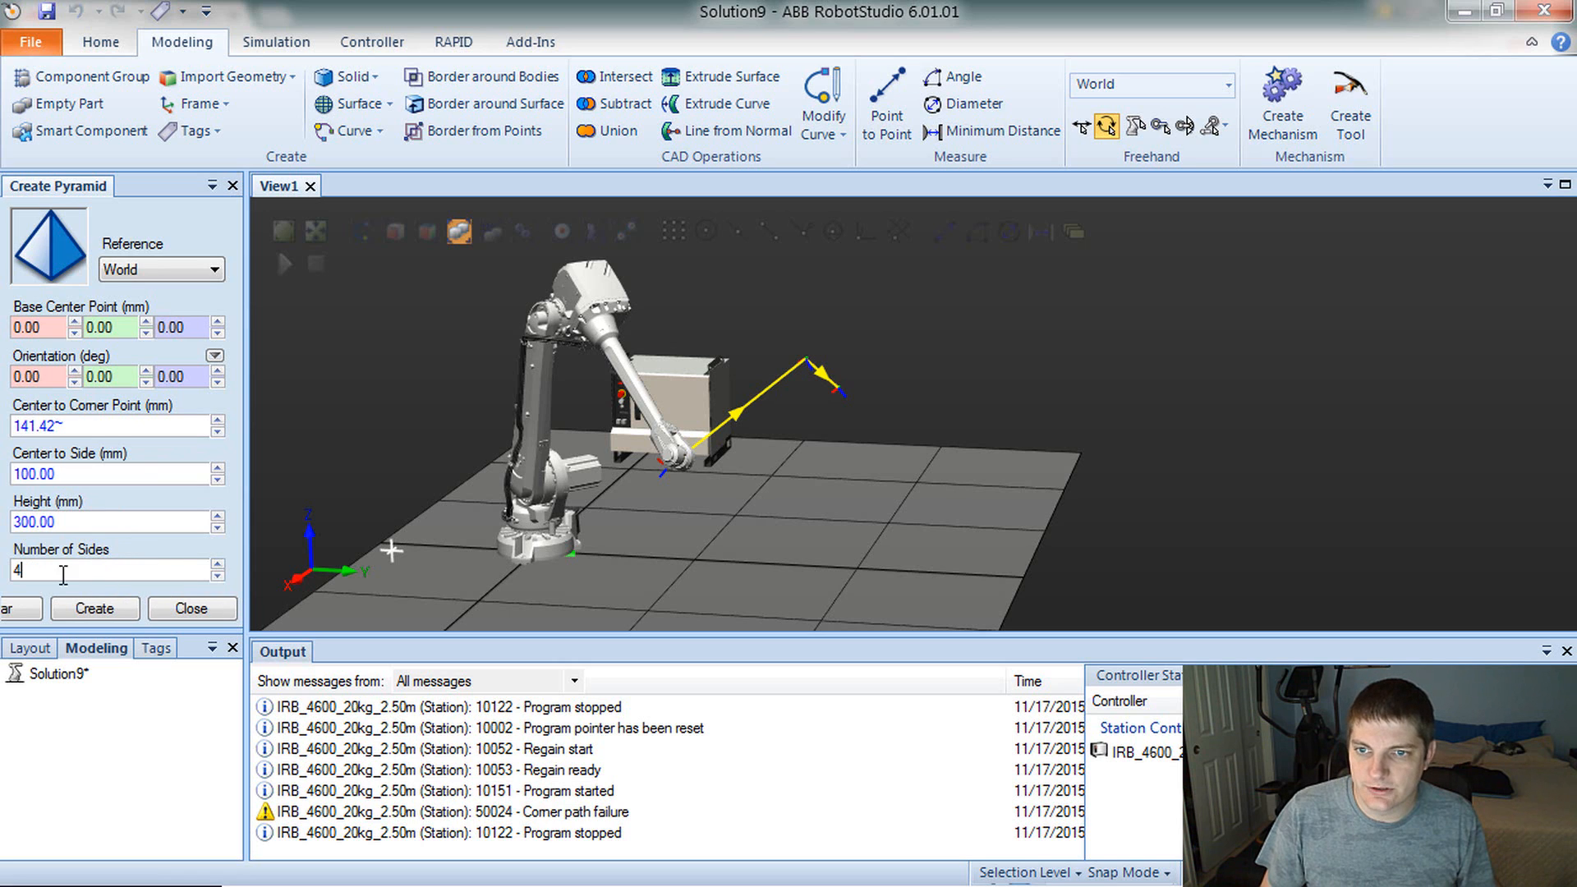
click(92, 608)
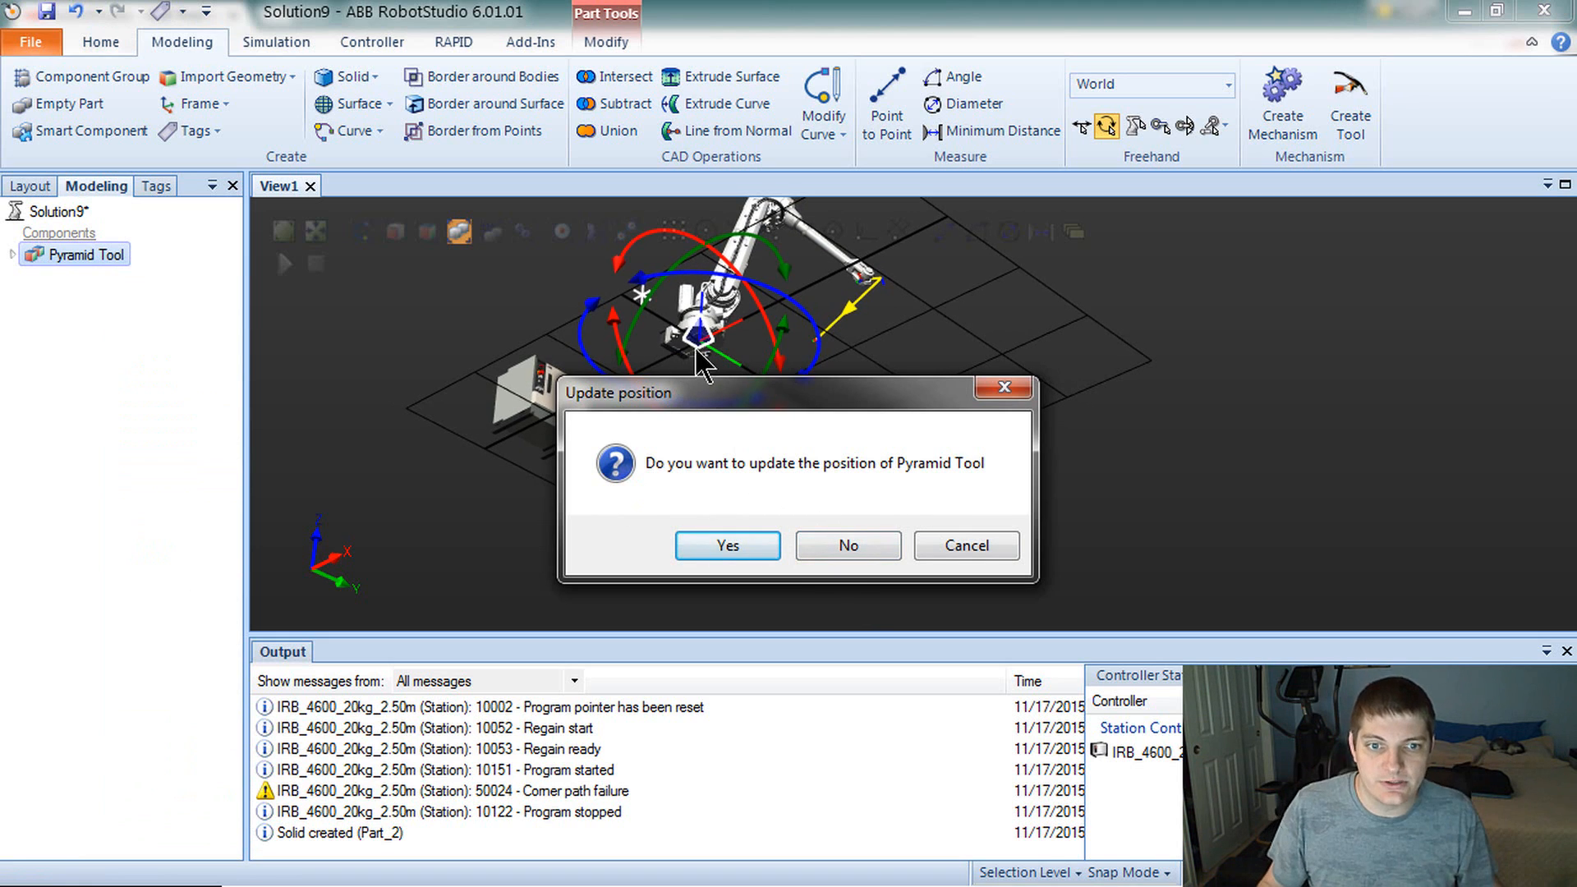
- Accept the position update for the Pyramid Tool so it attaches at the end of the robot arm
ctrl+shift+drag(706, 355, 760, 510)
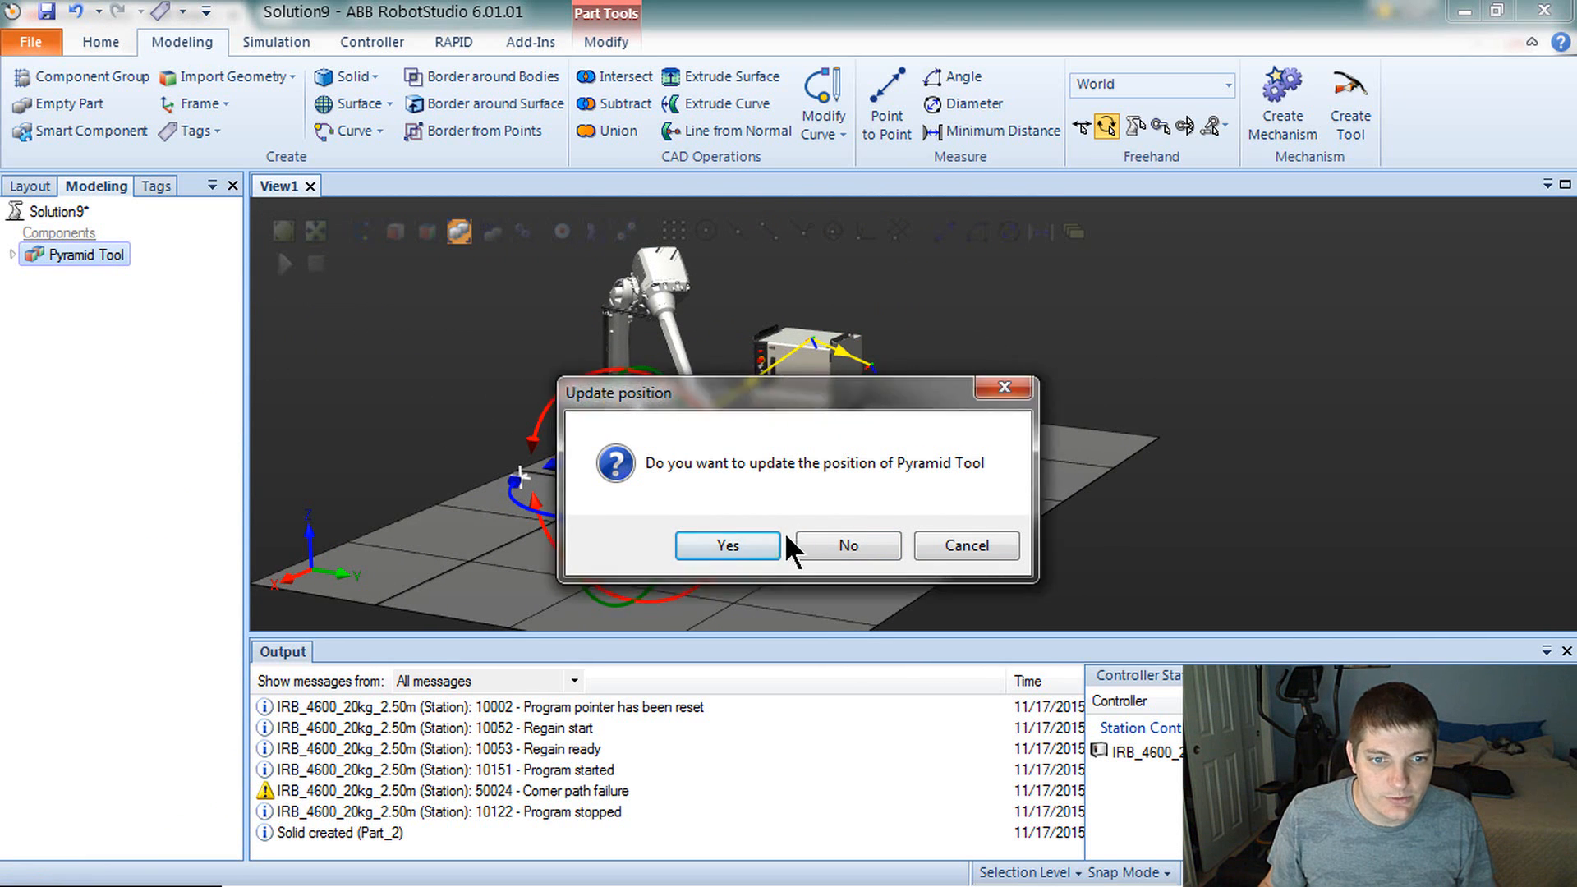
click(760, 546)
scroll(687, 476, up, 10)
mouse_move(730, 544)
ctrl+shift+mouse_down()
mouse_move(604, 418)
mouse_move(621, 382)
mouse_move(613, 434)
mouse_move(646, 469)
mouse_move(692, 297)
ctrl+shift+mouse_up()
click(677, 518)
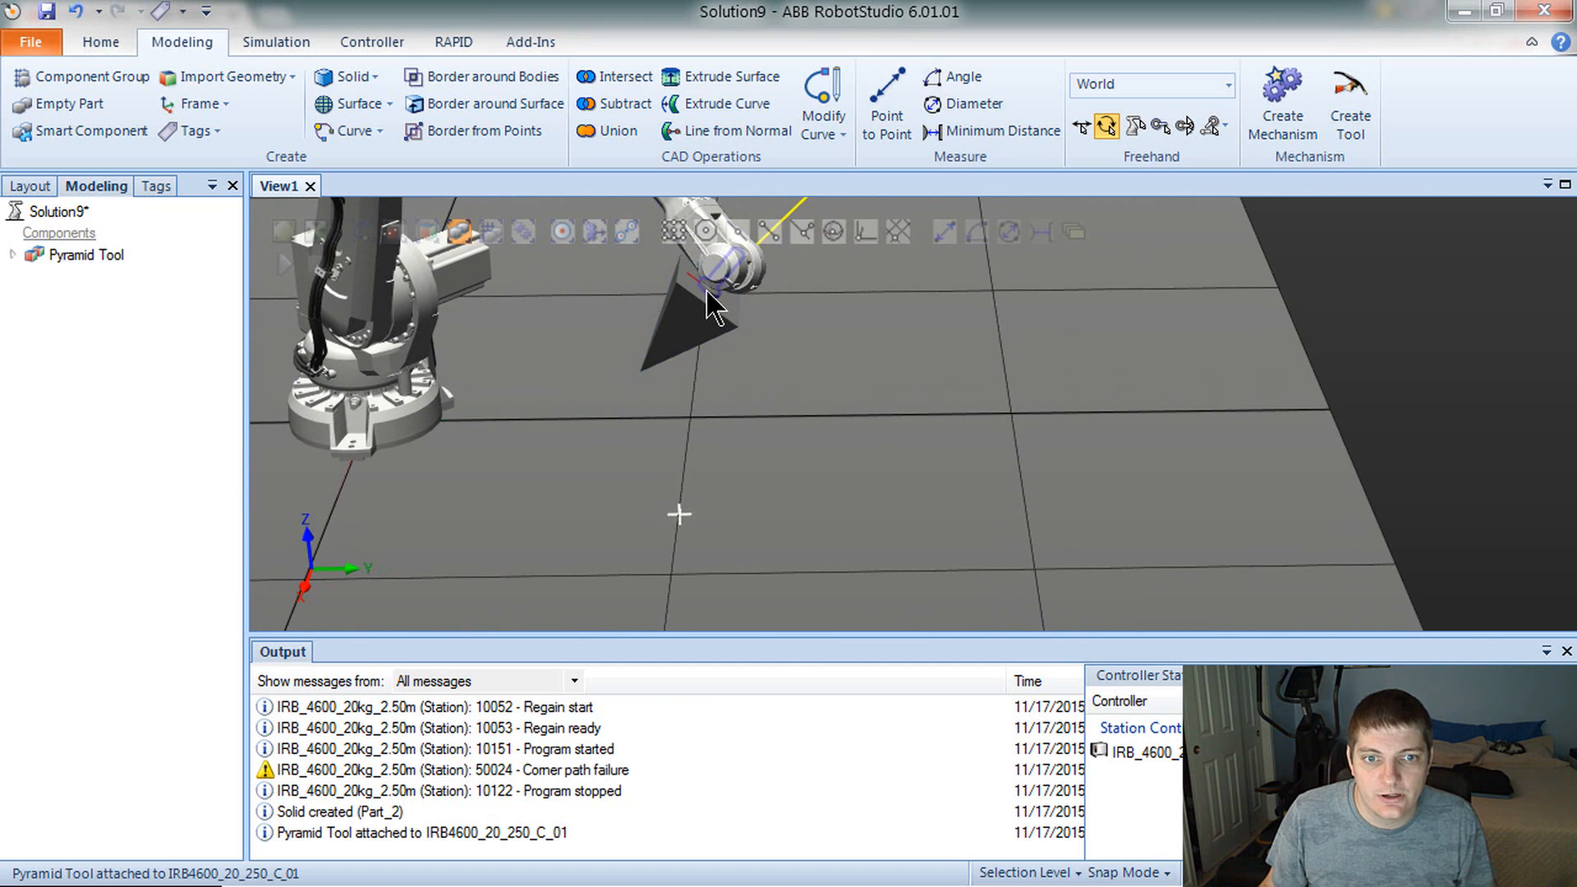
- Examine from several sides and close up how the pyramid's base sits on the robot's mounting flange
ctrl+shift+drag(684, 277, 780, 395)
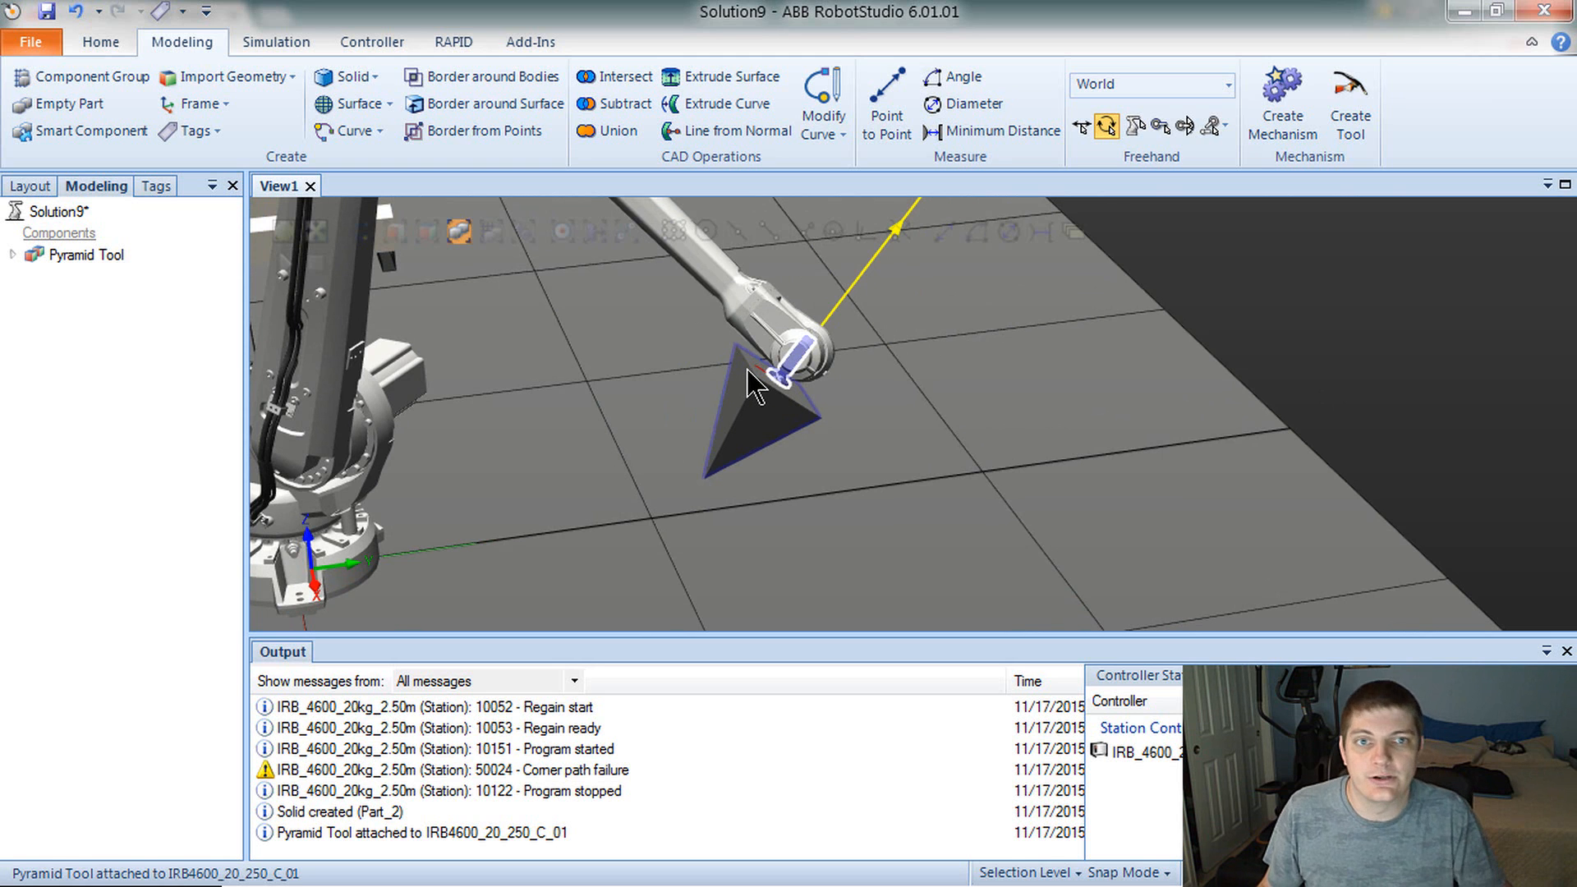
ctrl+shift+drag(748, 370, 565, 514)
click(826, 431)
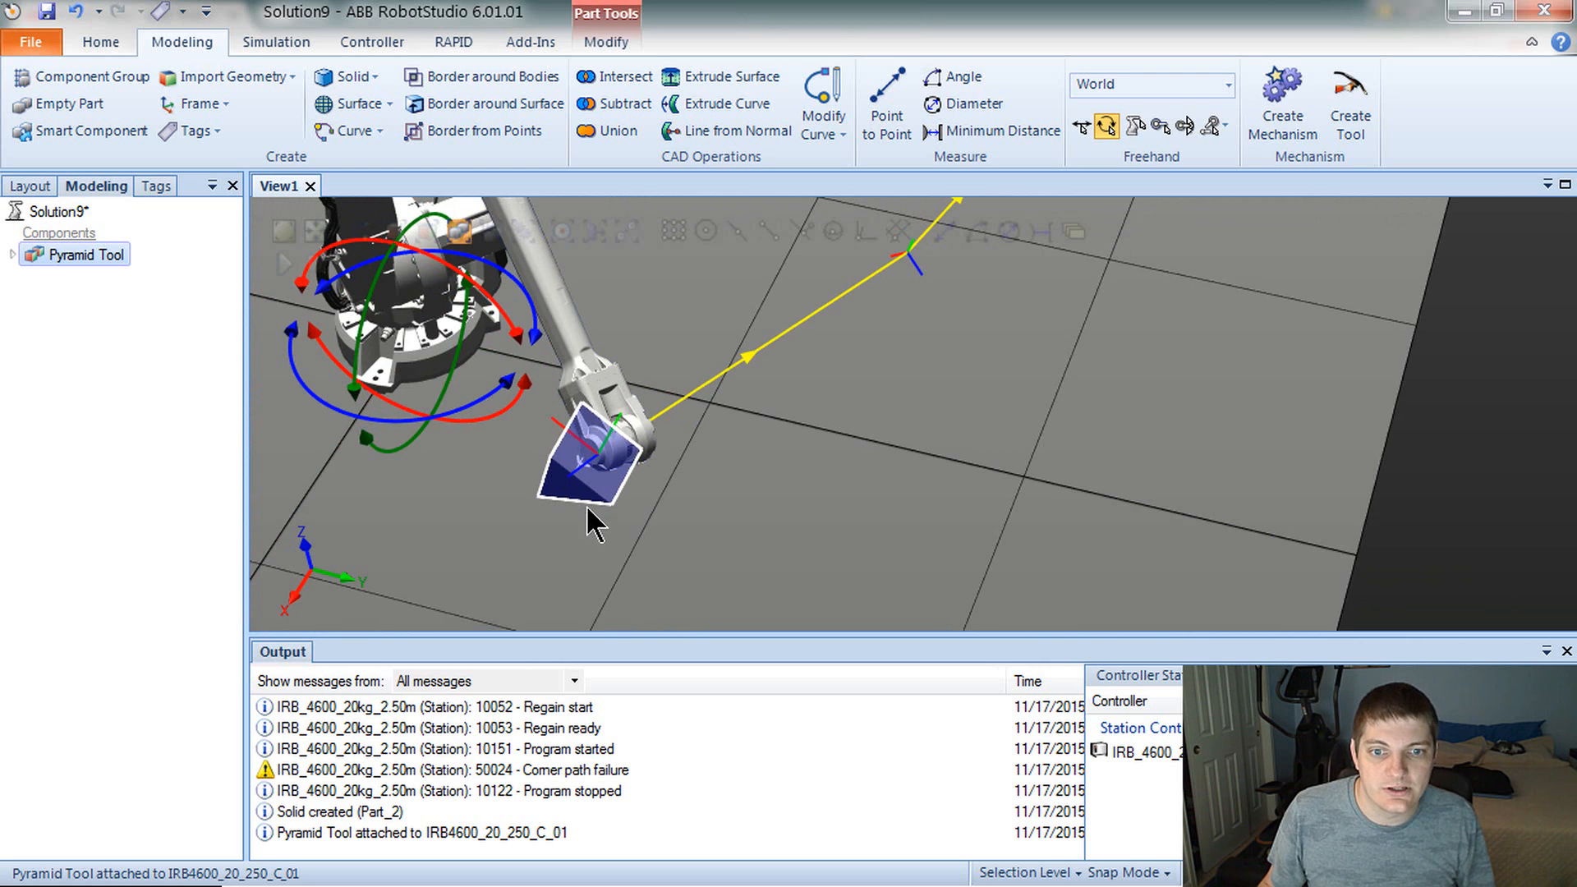
ctrl+shift+drag(594, 478, 700, 453)
ctrl+shift+drag(1105, 345, 704, 470)
click(797, 567)
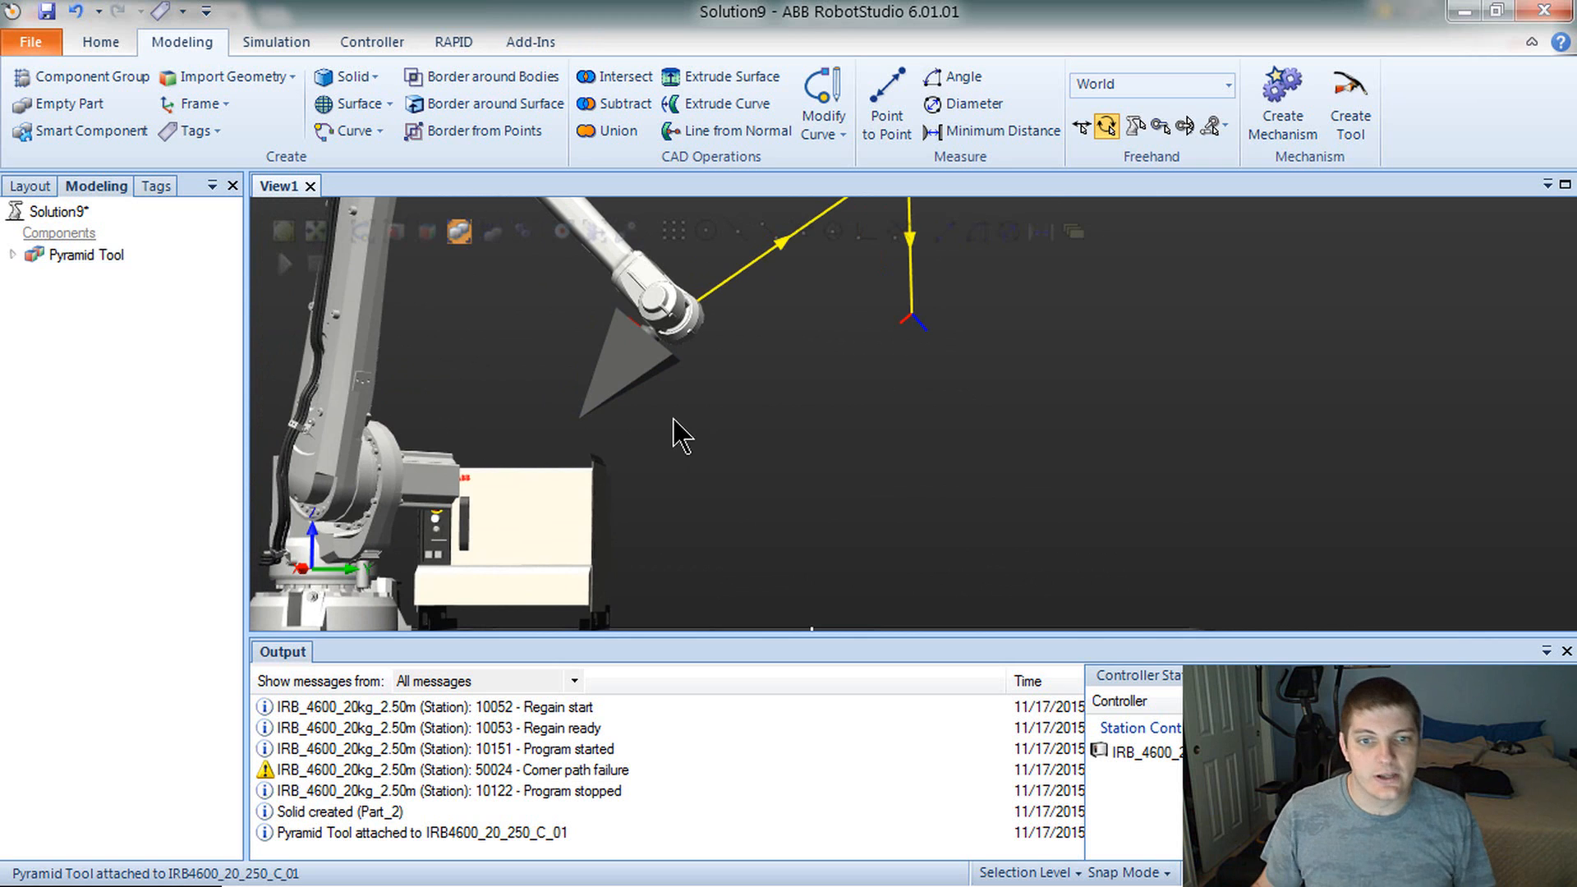
ctrl+shift+drag(676, 430, 624, 304)
scroll(567, 296, up, 3)
scroll(487, 299, up, 3)
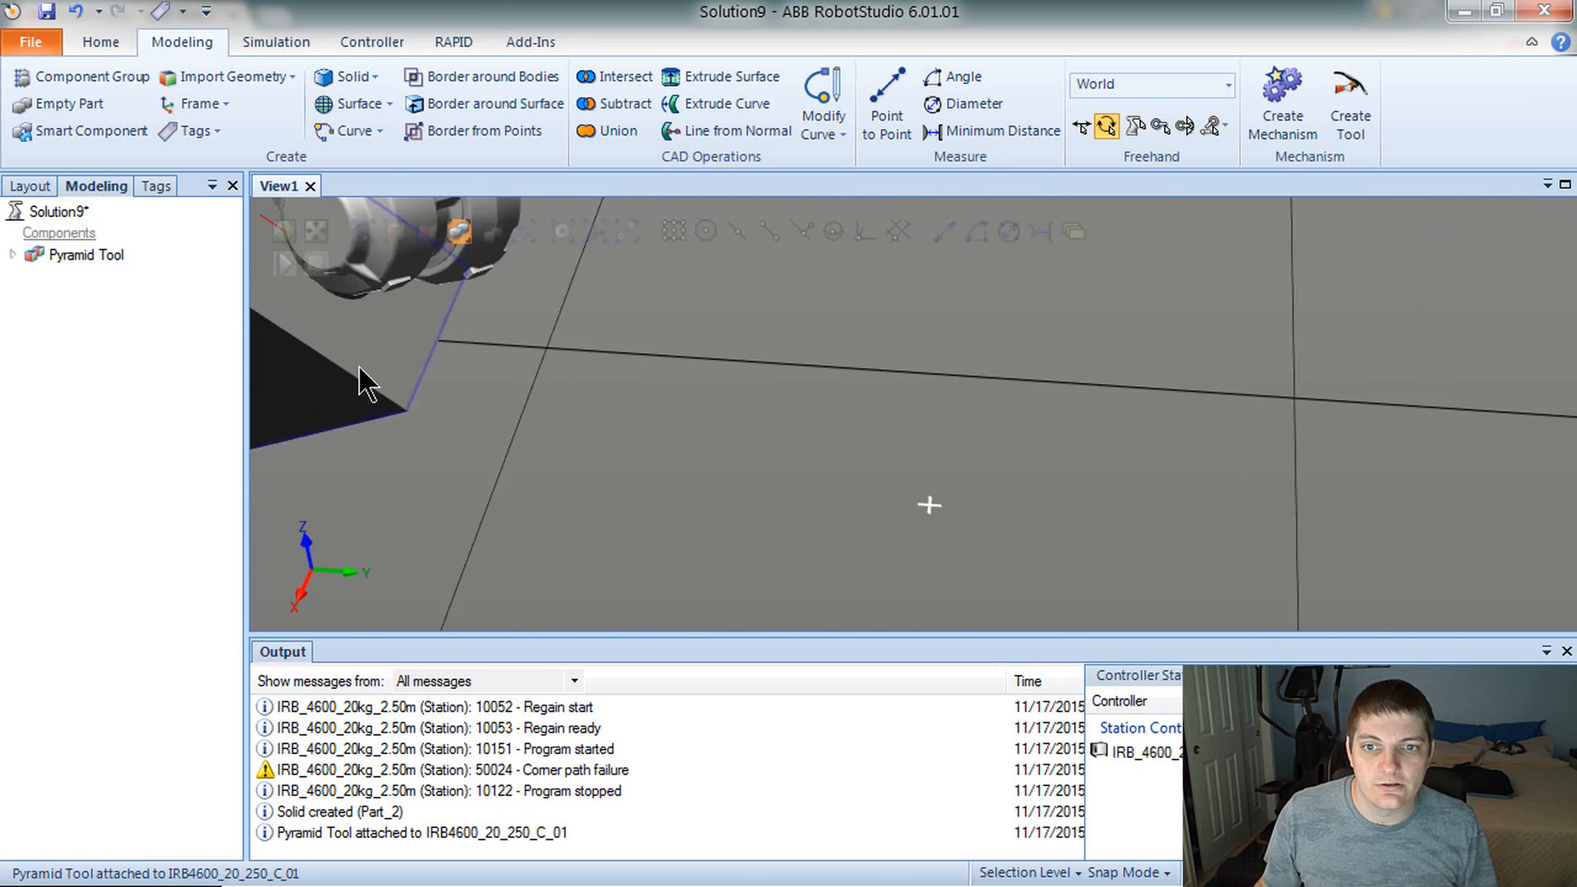
ctrl+drag(356, 366, 645, 480)
ctrl+shift+drag(645, 481, 866, 415)
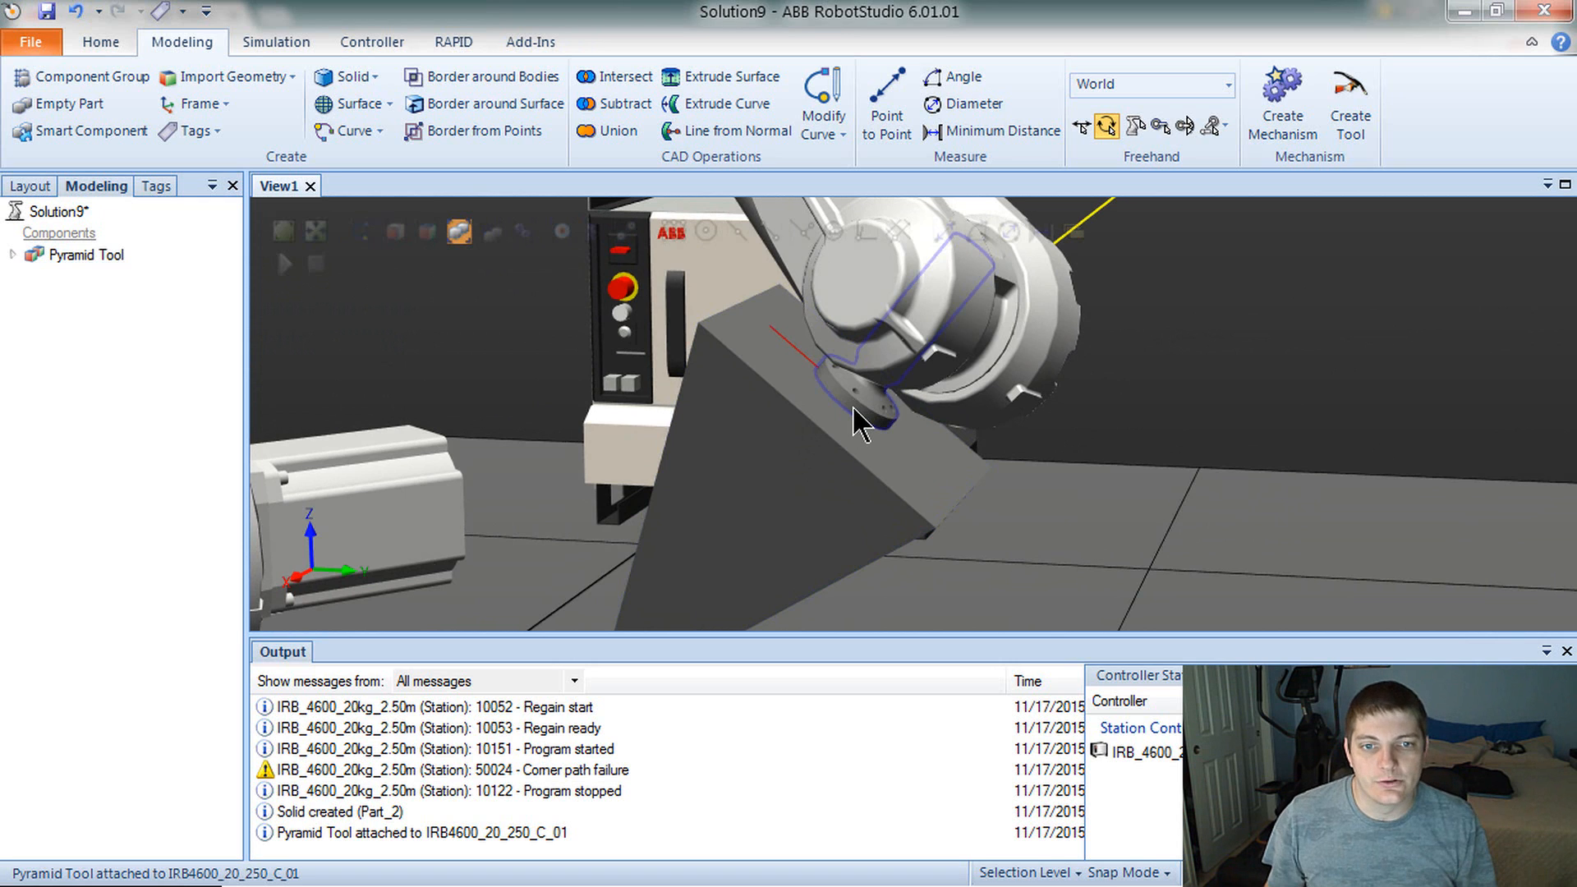
click(854, 407)
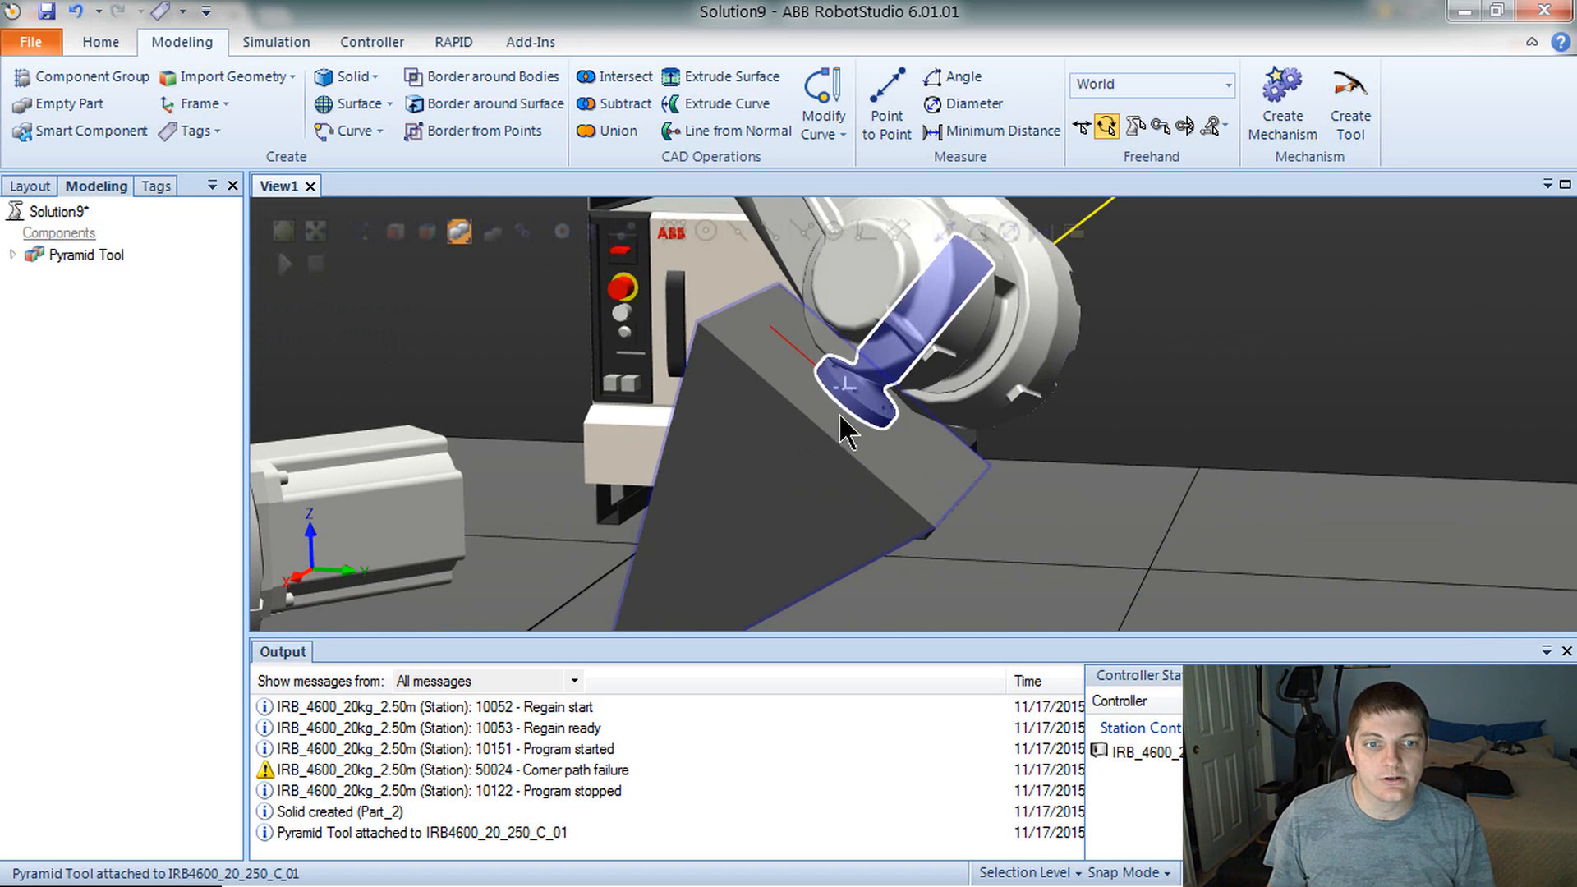
click(1159, 426)
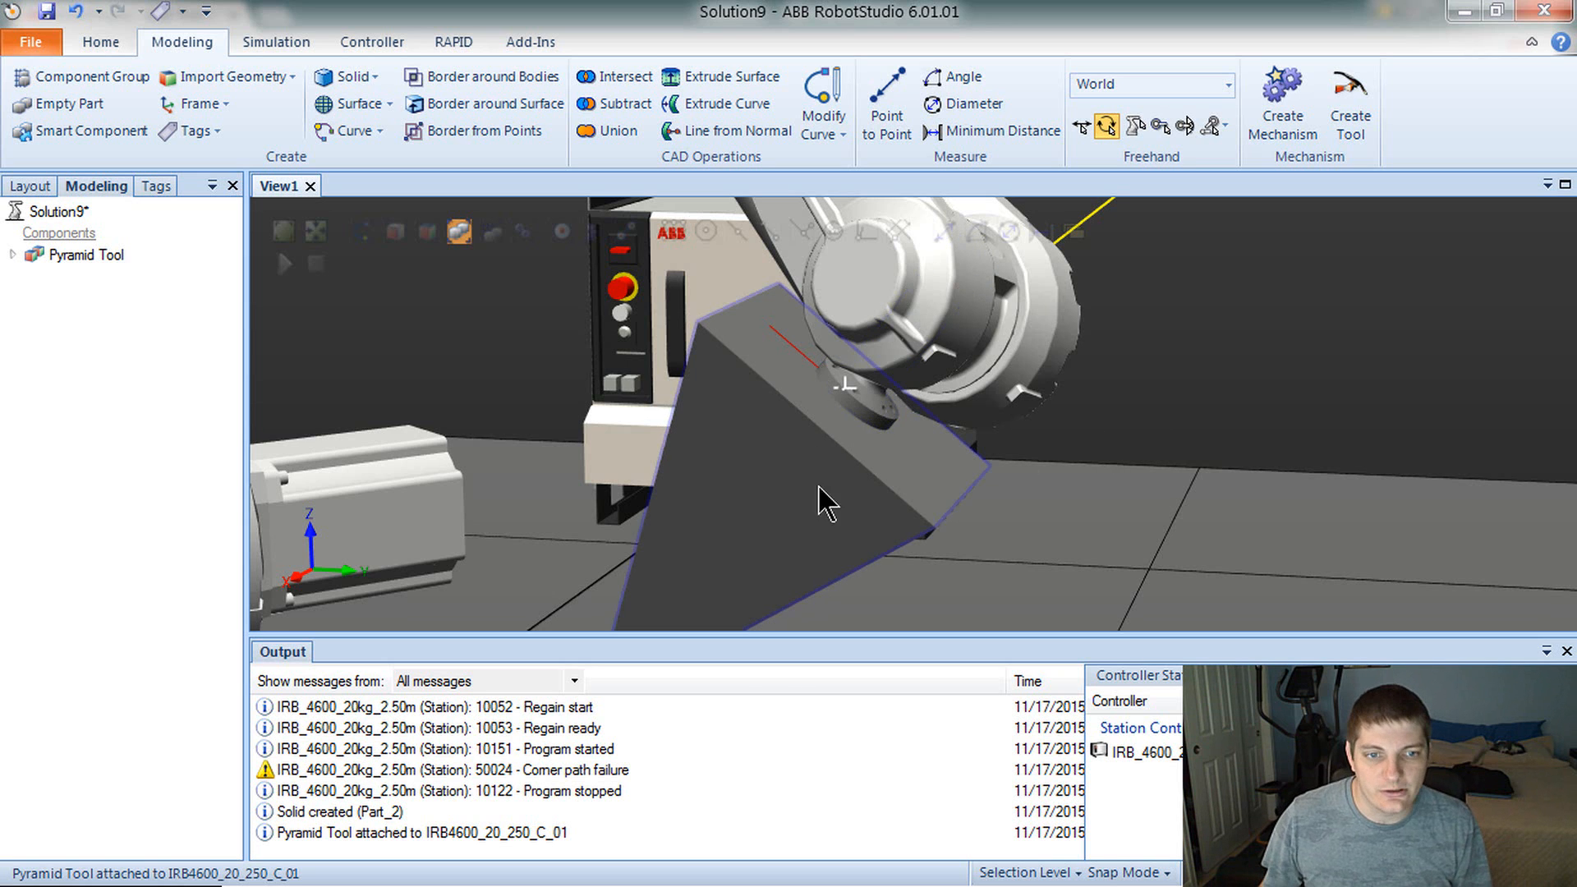
- Examine the attached Pyramid Tool and the robot's forearm from farther away and from several sides
scroll(1064, 451, down, 5)
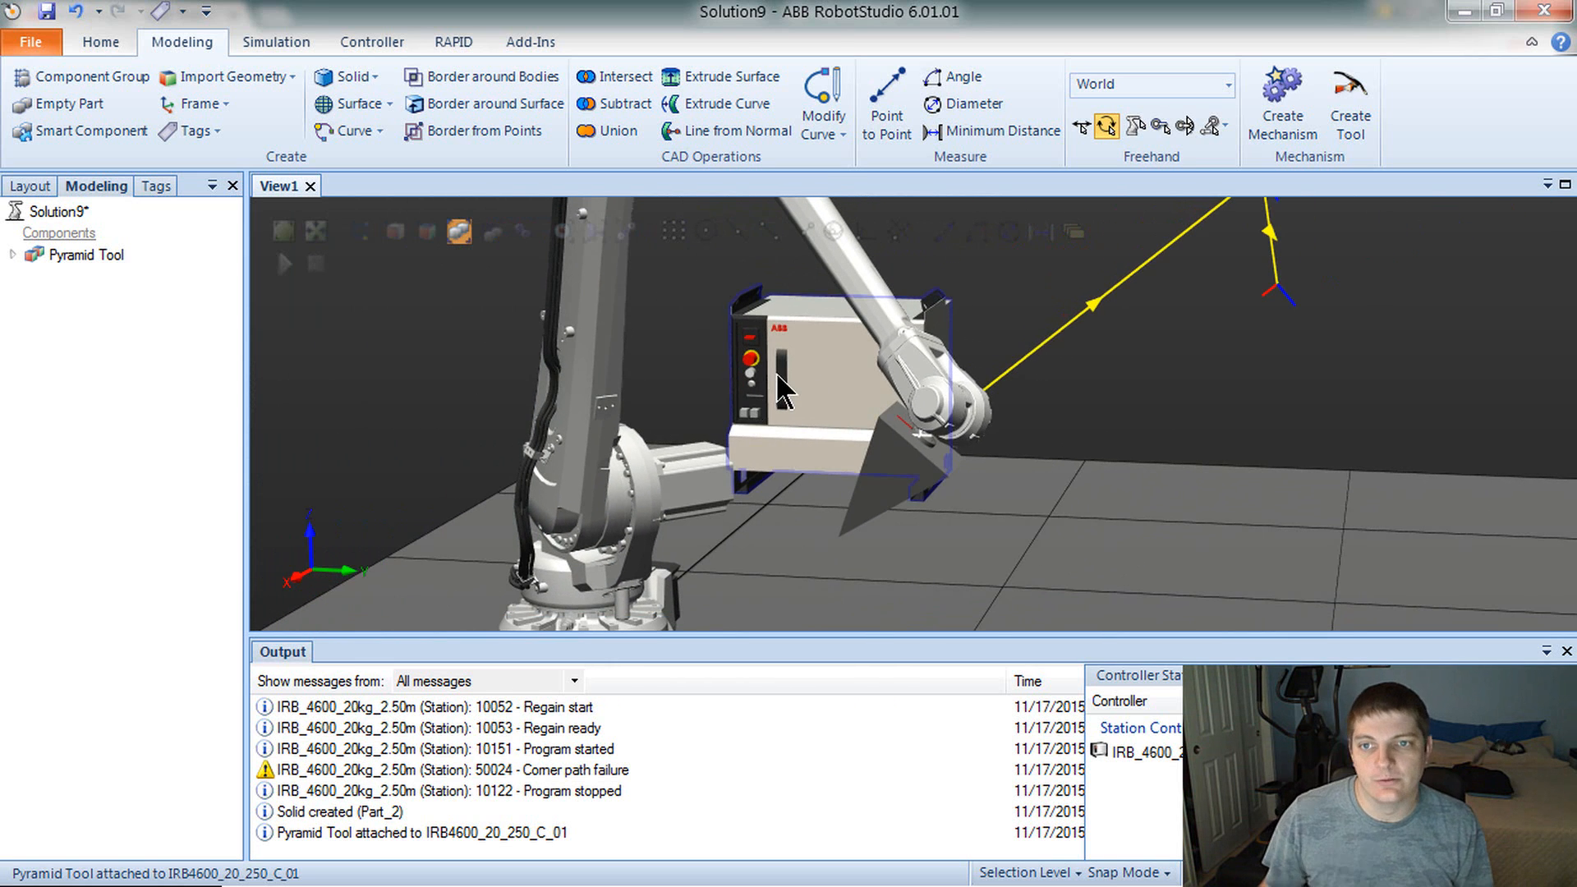
ctrl+shift+drag(1175, 444, 1175, 465)
scroll(1175, 465, down, 1)
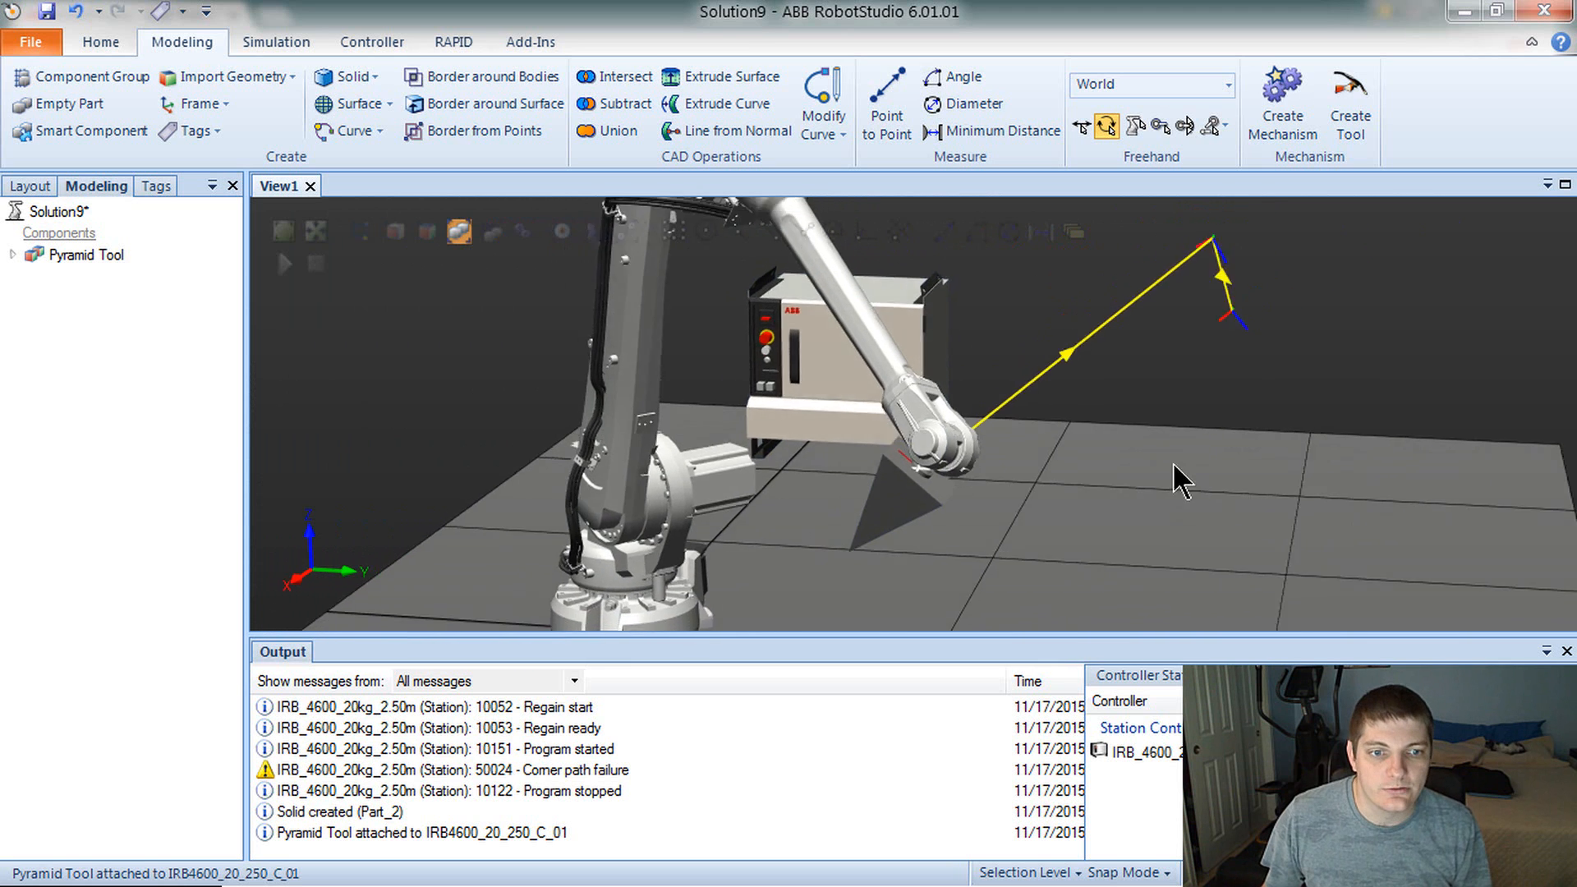
ctrl+shift+drag(1032, 282, 854, 443)
click(859, 456)
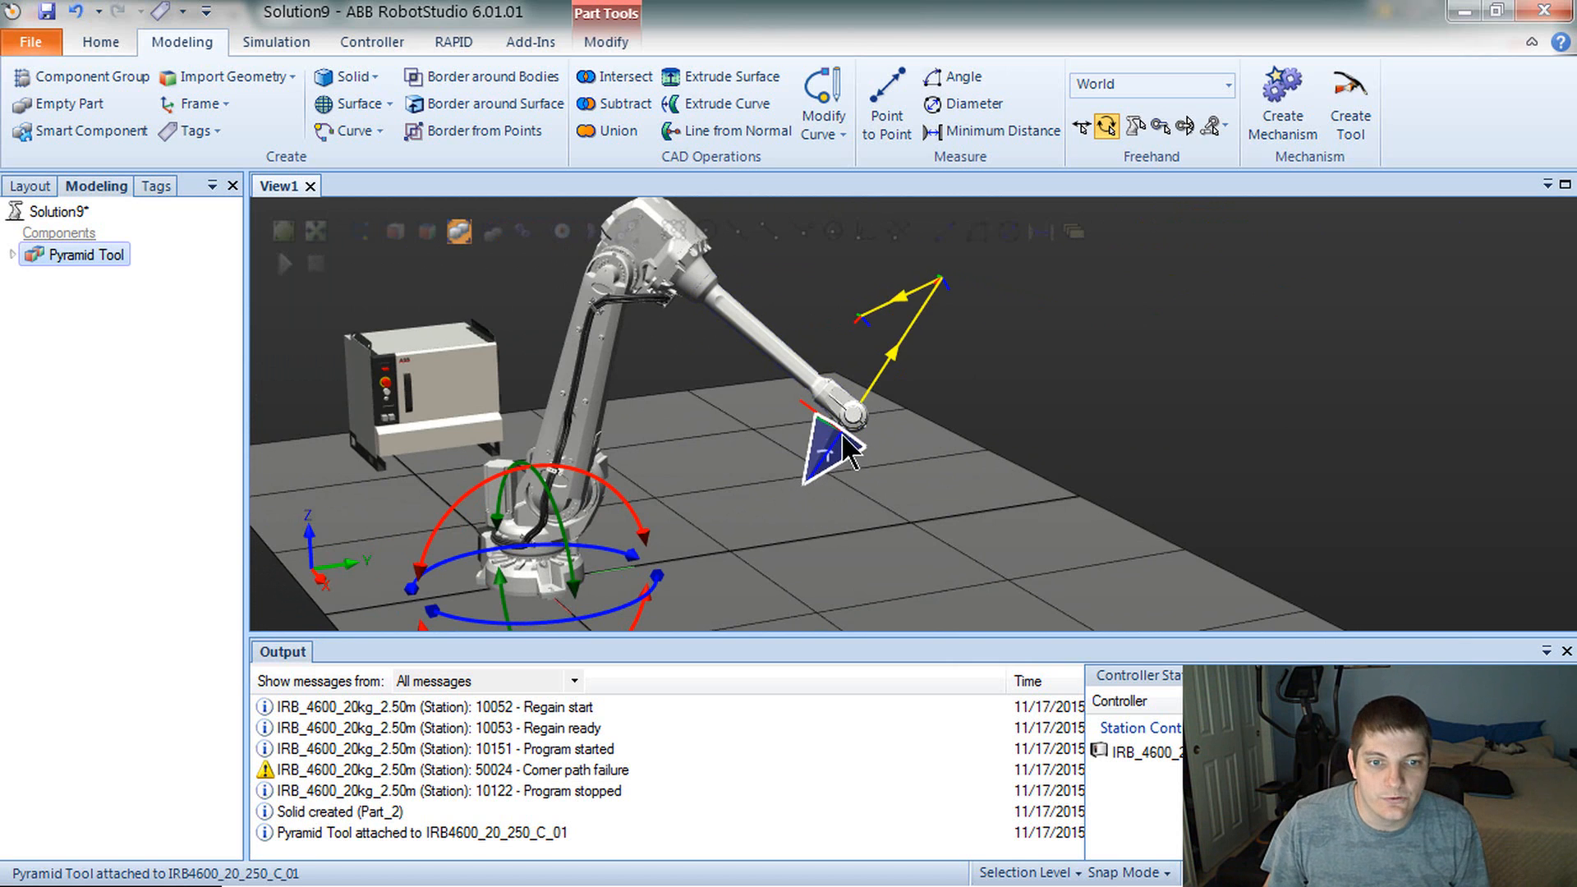
ctrl+shift+drag(803, 494, 804, 484)
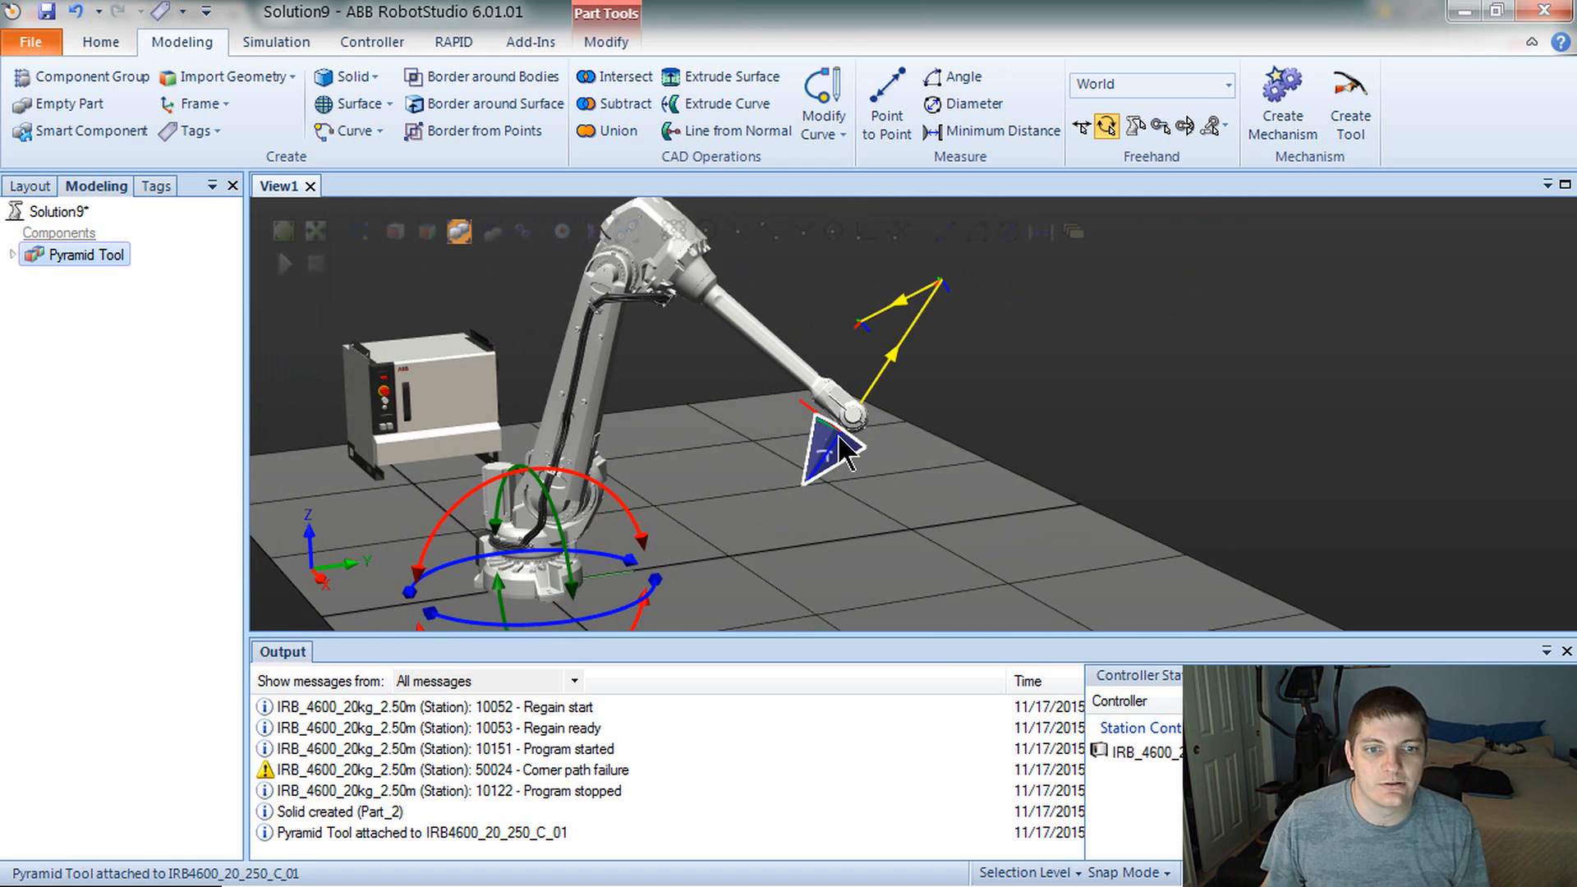
click(843, 402)
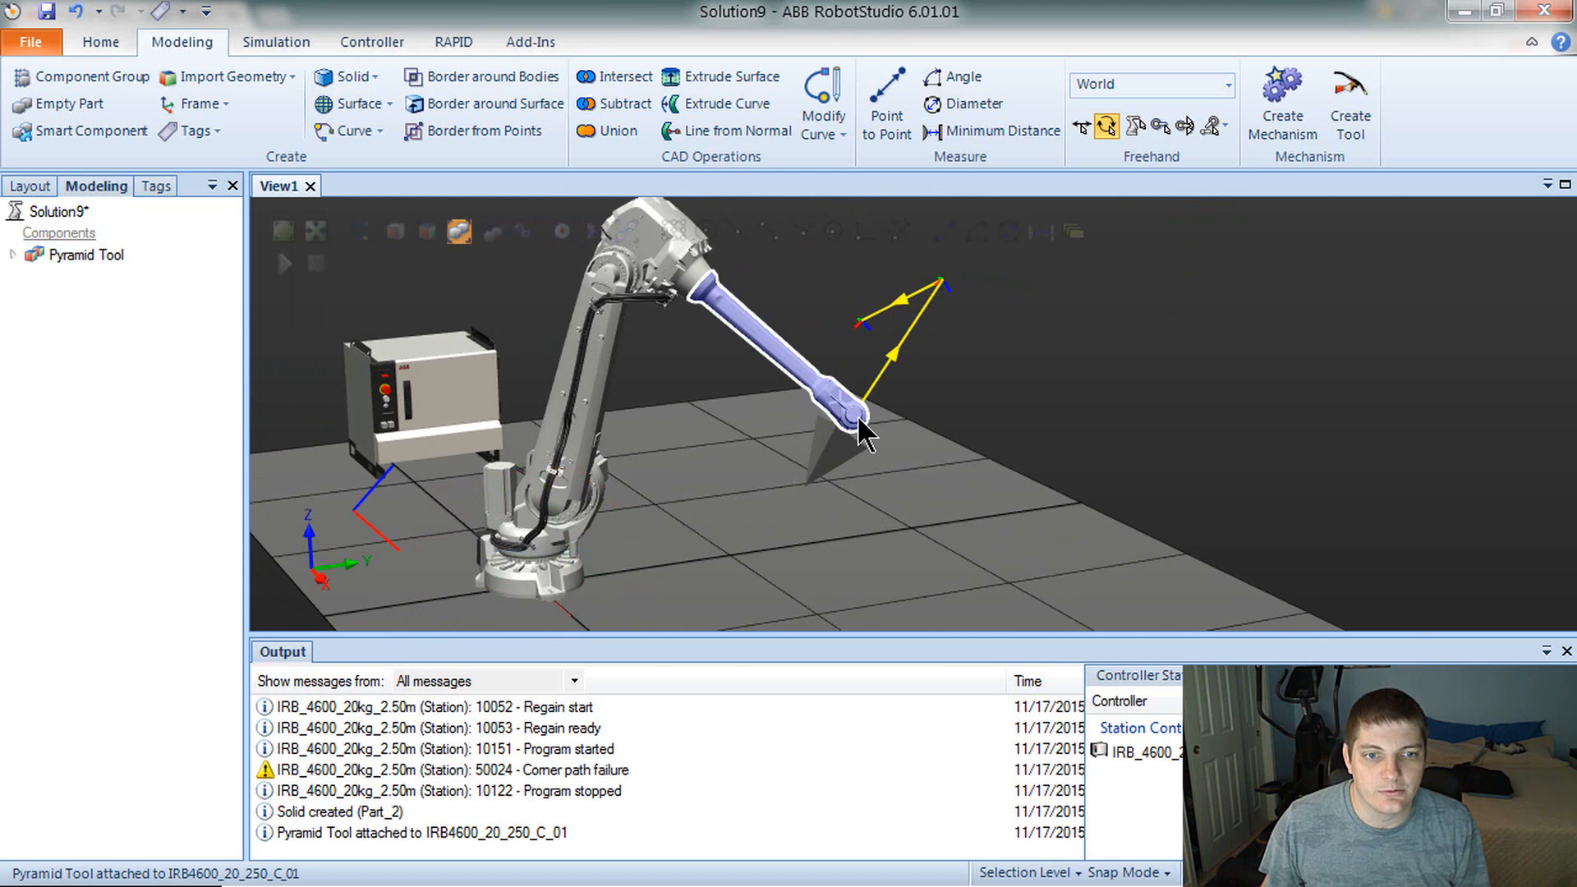
- Try moving the Pyramid Tool freehand away from the flange in the World reference, and undo the move
click(1082, 126)
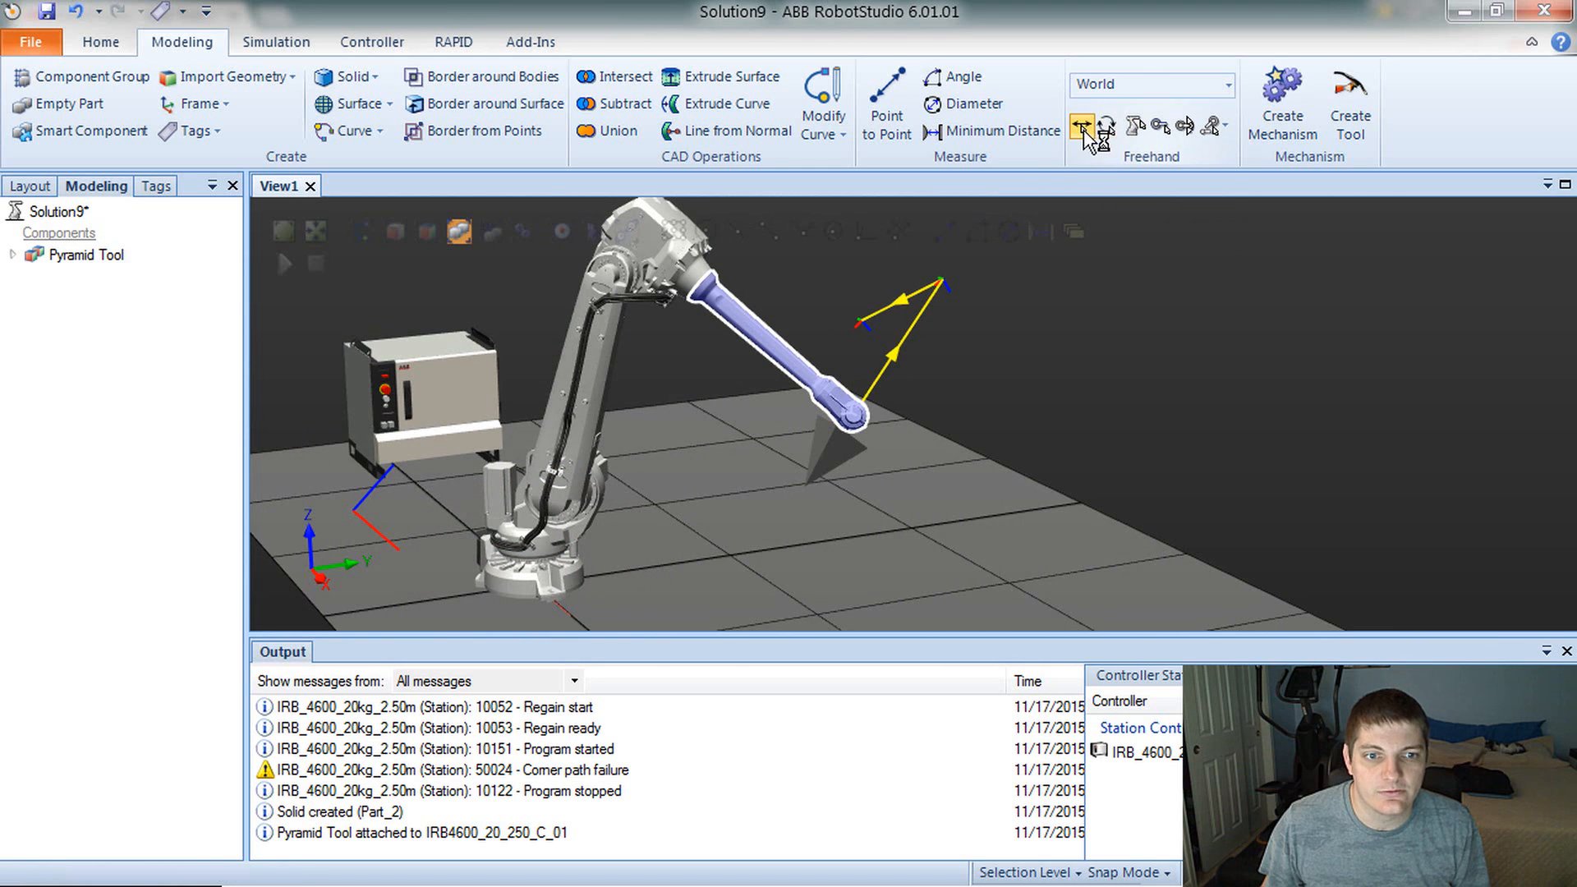
click(834, 448)
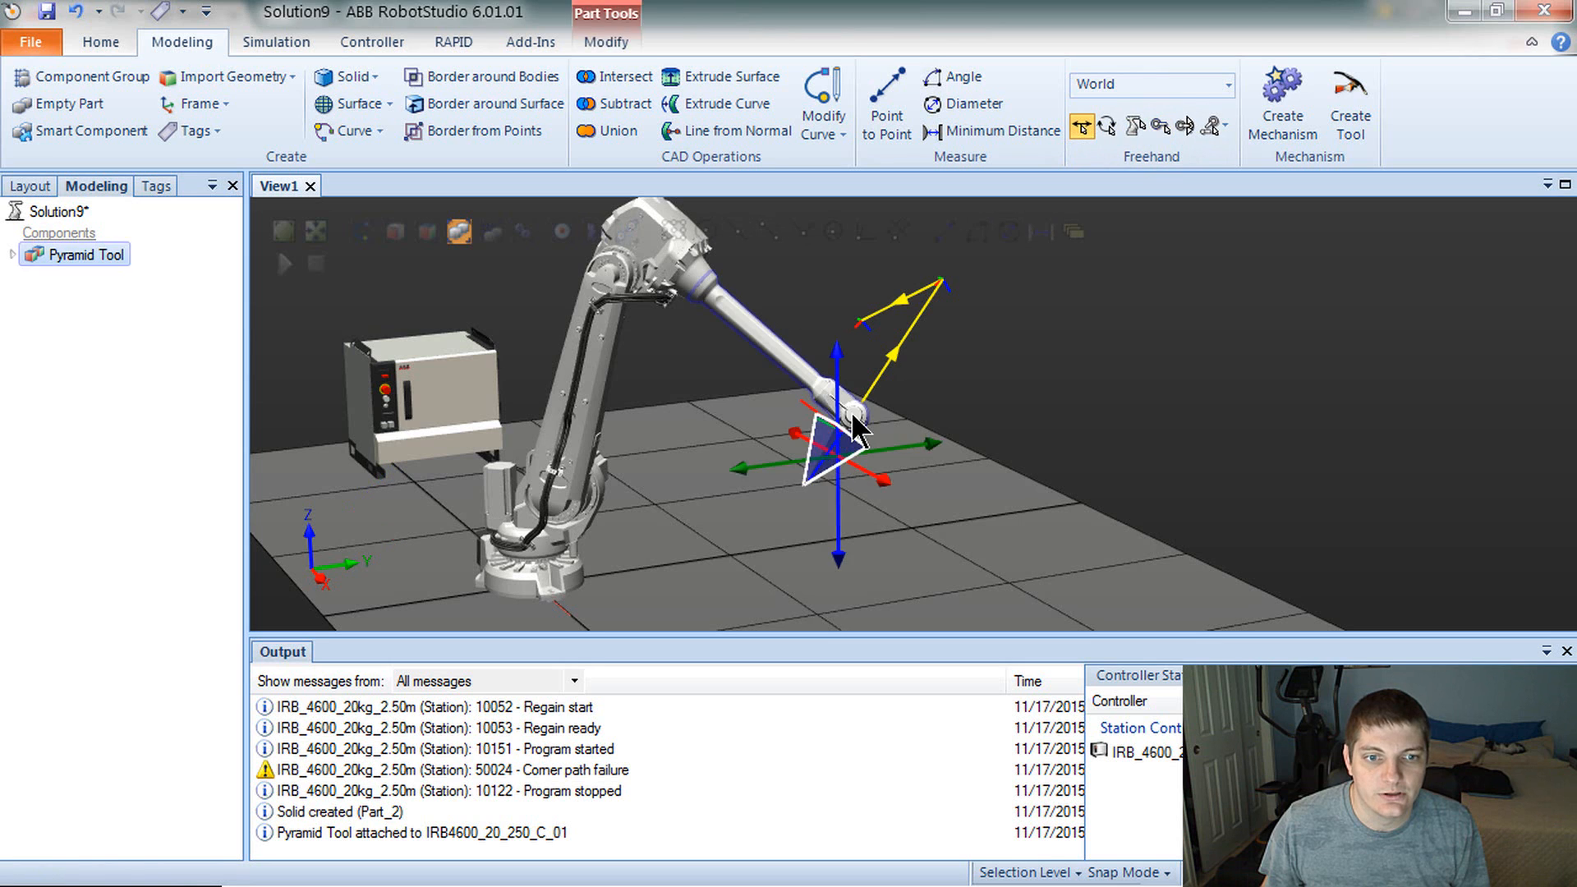
mouse_move(828, 354)
mouse_down()
mouse_move(828, 423)
mouse_move(916, 505)
mouse_move(883, 457)
mouse_move(1064, 290)
mouse_move(1138, 316)
mouse_up()
key(ctrl+z)
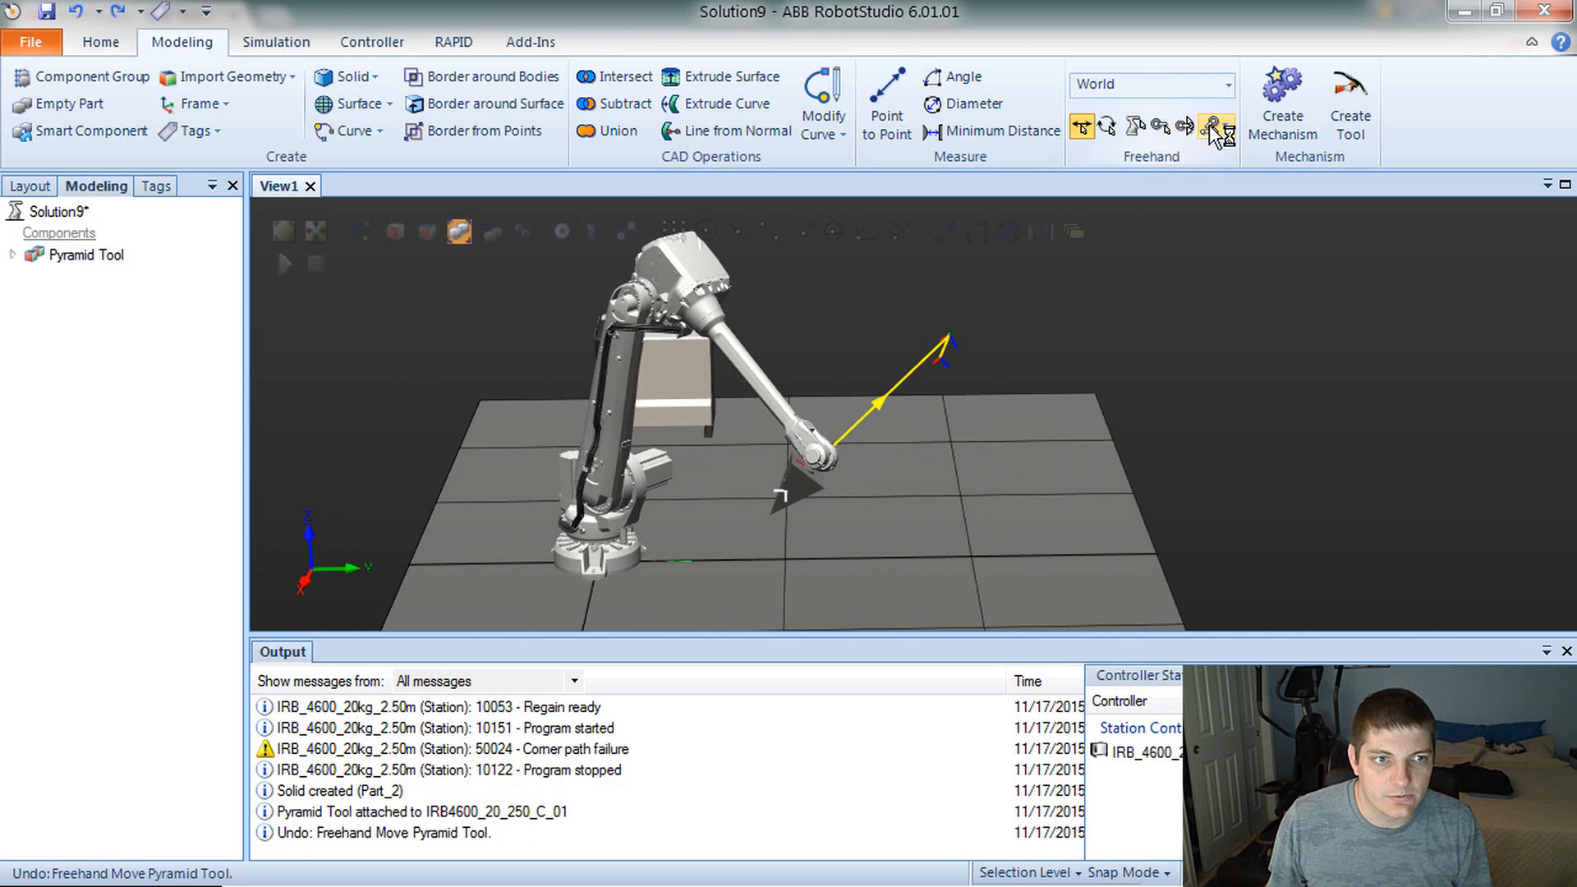
- Jog the robot's joints freehand to raise the forearm together with the attached Pyramid Tool
click(1137, 126)
mouse_move(809, 450)
mouse_down()
mouse_move(801, 500)
mouse_move(790, 454)
mouse_move(807, 446)
mouse_up()
drag(685, 276, 692, 266)
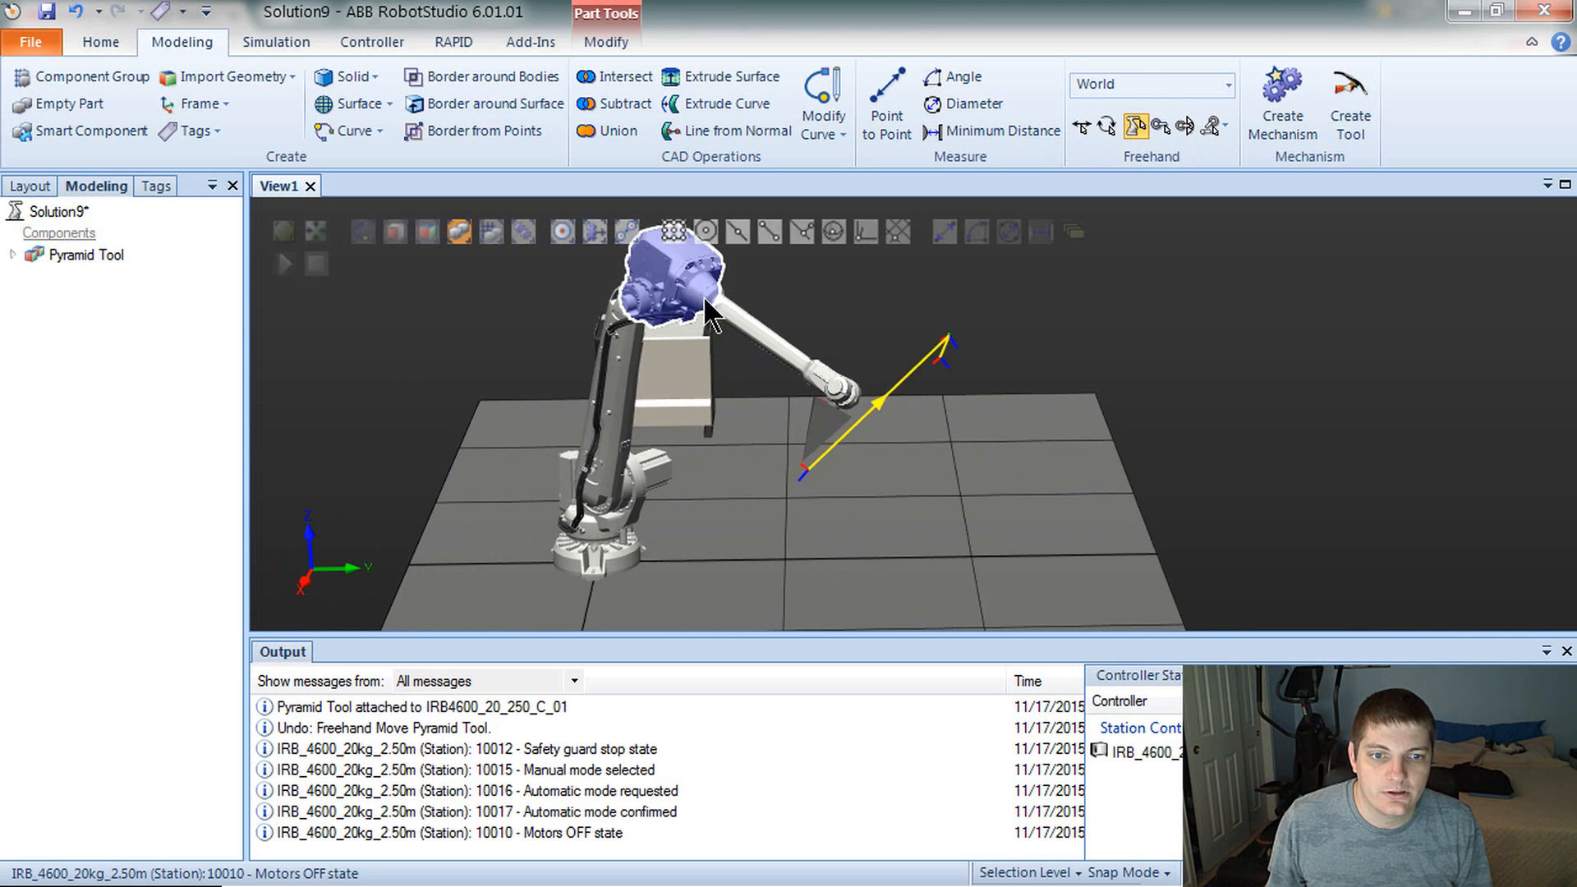
- Examine the robot's base, arm and attached Pyramid Tool from several viewing angles
ctrl+shift+drag(713, 319, 800, 525)
click(867, 619)
mouse_move(820, 464)
ctrl+shift+mouse_down()
mouse_move(757, 521)
mouse_move(903, 457)
mouse_move(901, 436)
mouse_move(869, 446)
mouse_move(820, 574)
mouse_move(834, 521)
mouse_move(884, 486)
mouse_move(835, 444)
ctrl+shift+mouse_up()
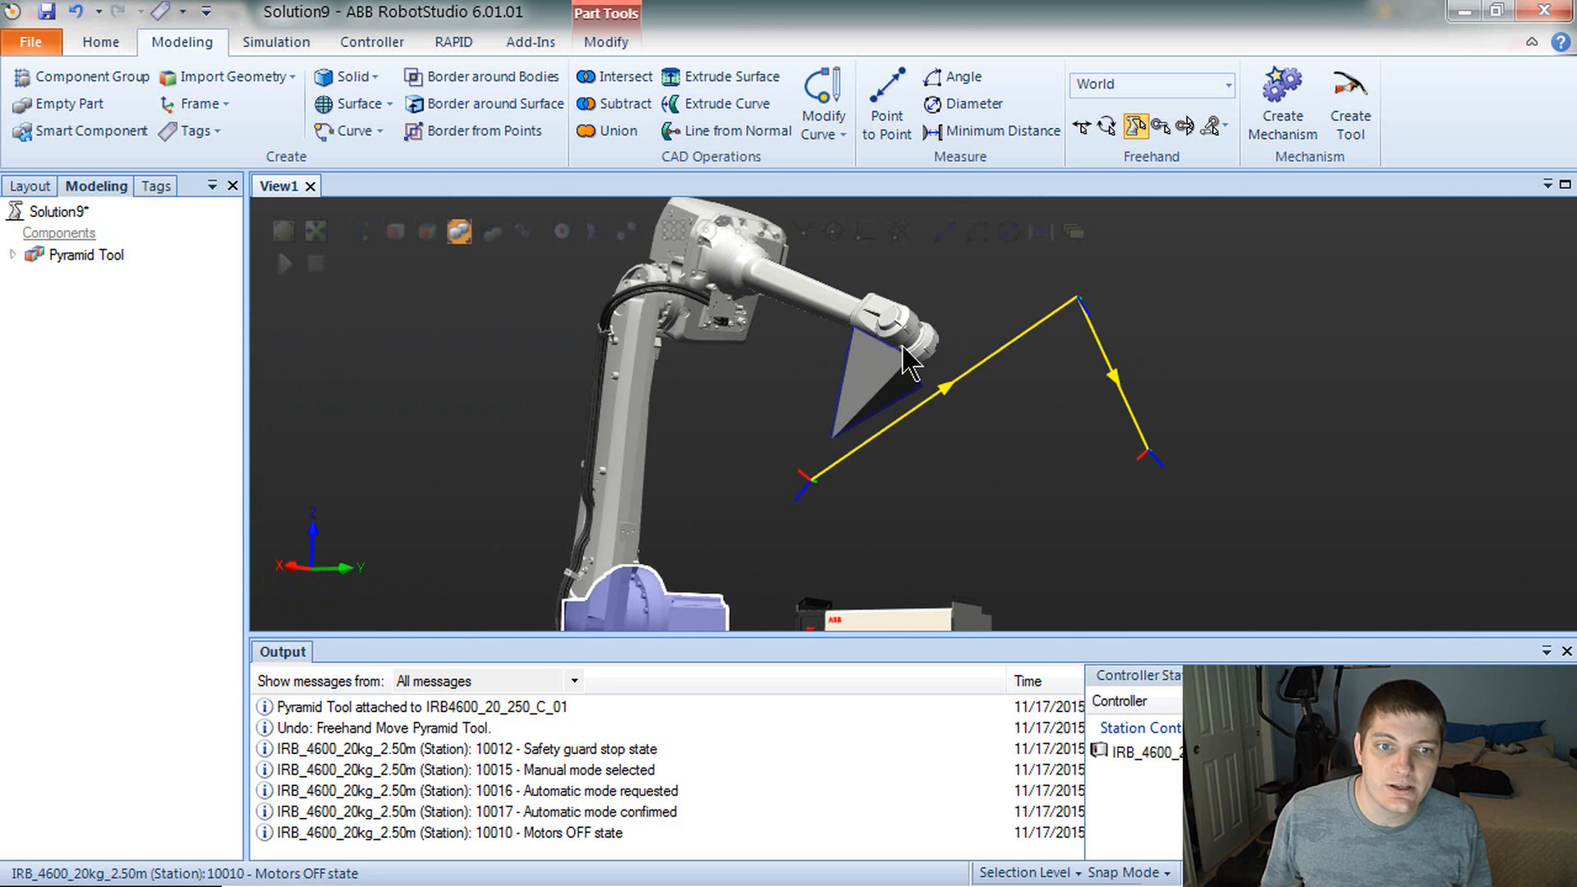
ctrl+shift+drag(835, 437, 713, 608)
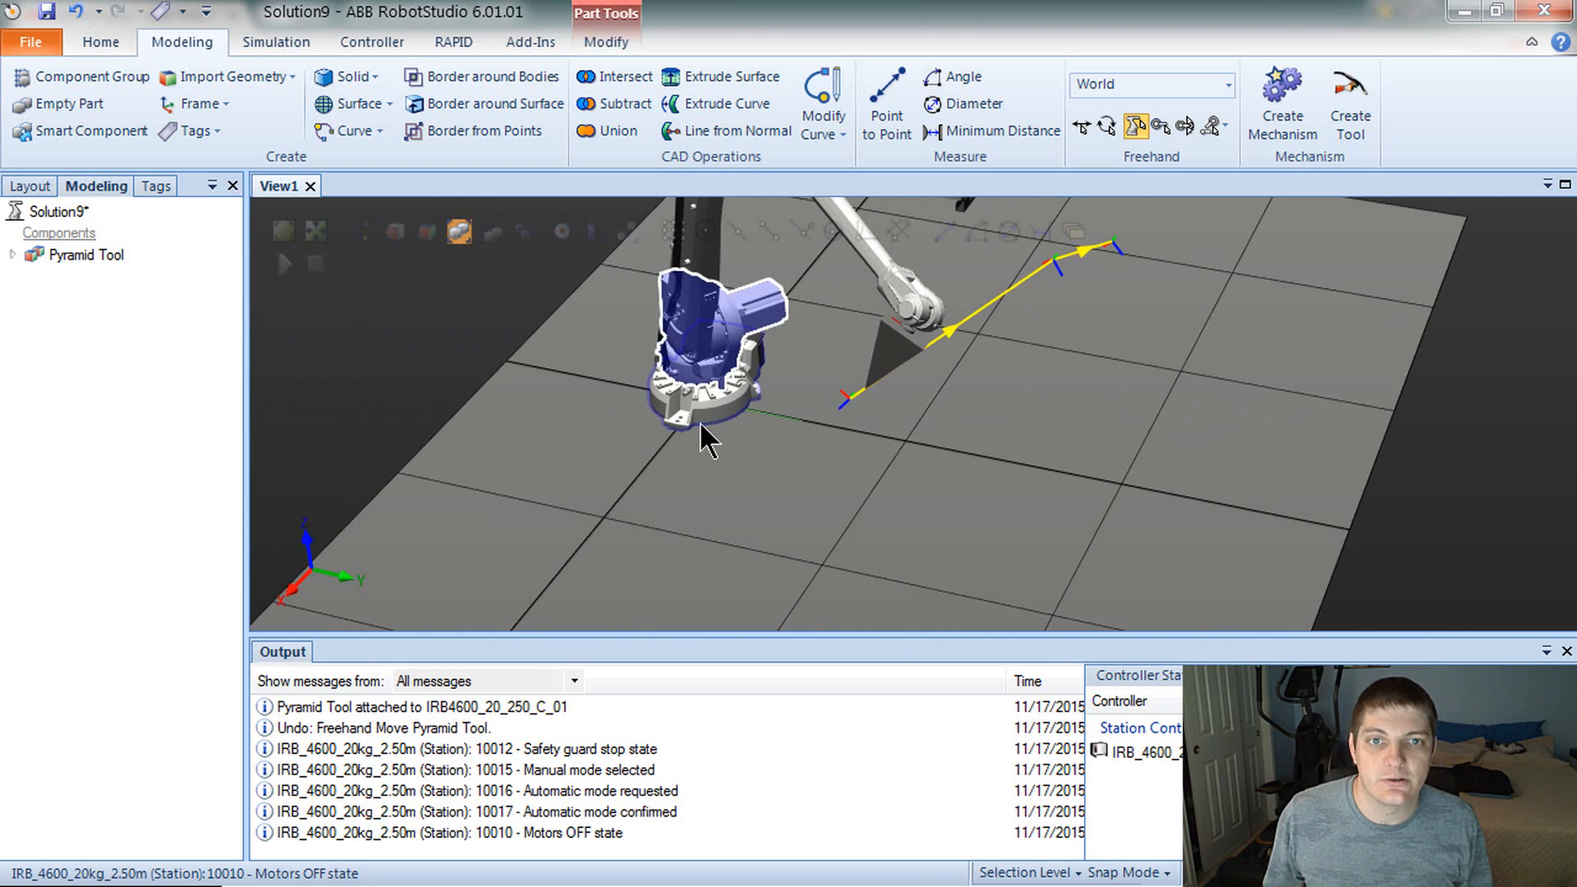
ctrl+shift+drag(692, 407, 826, 470)
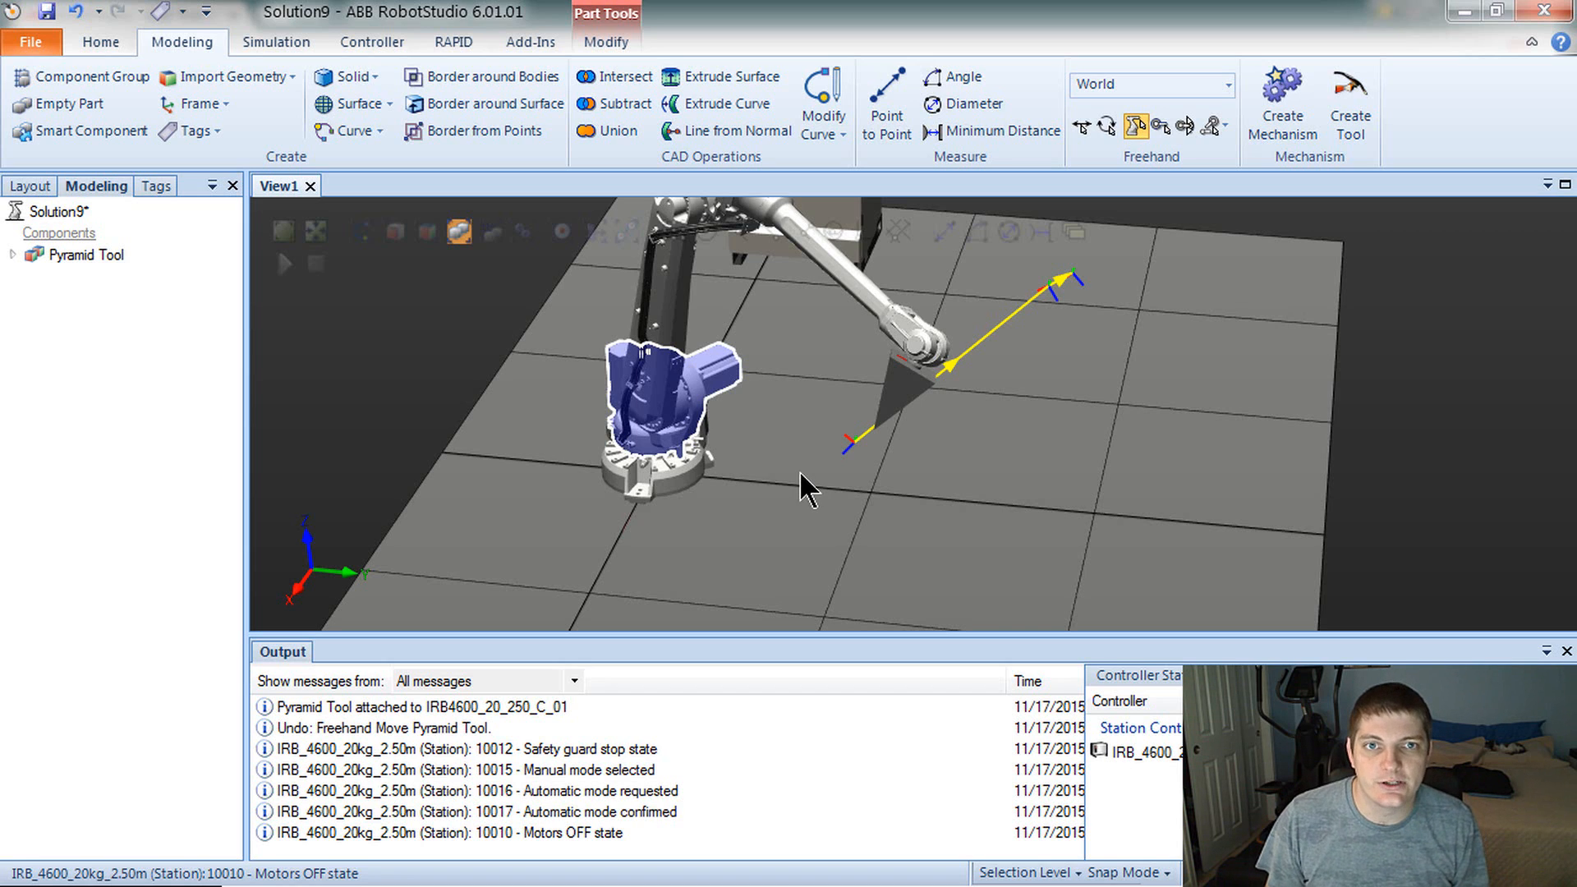
click(371, 377)
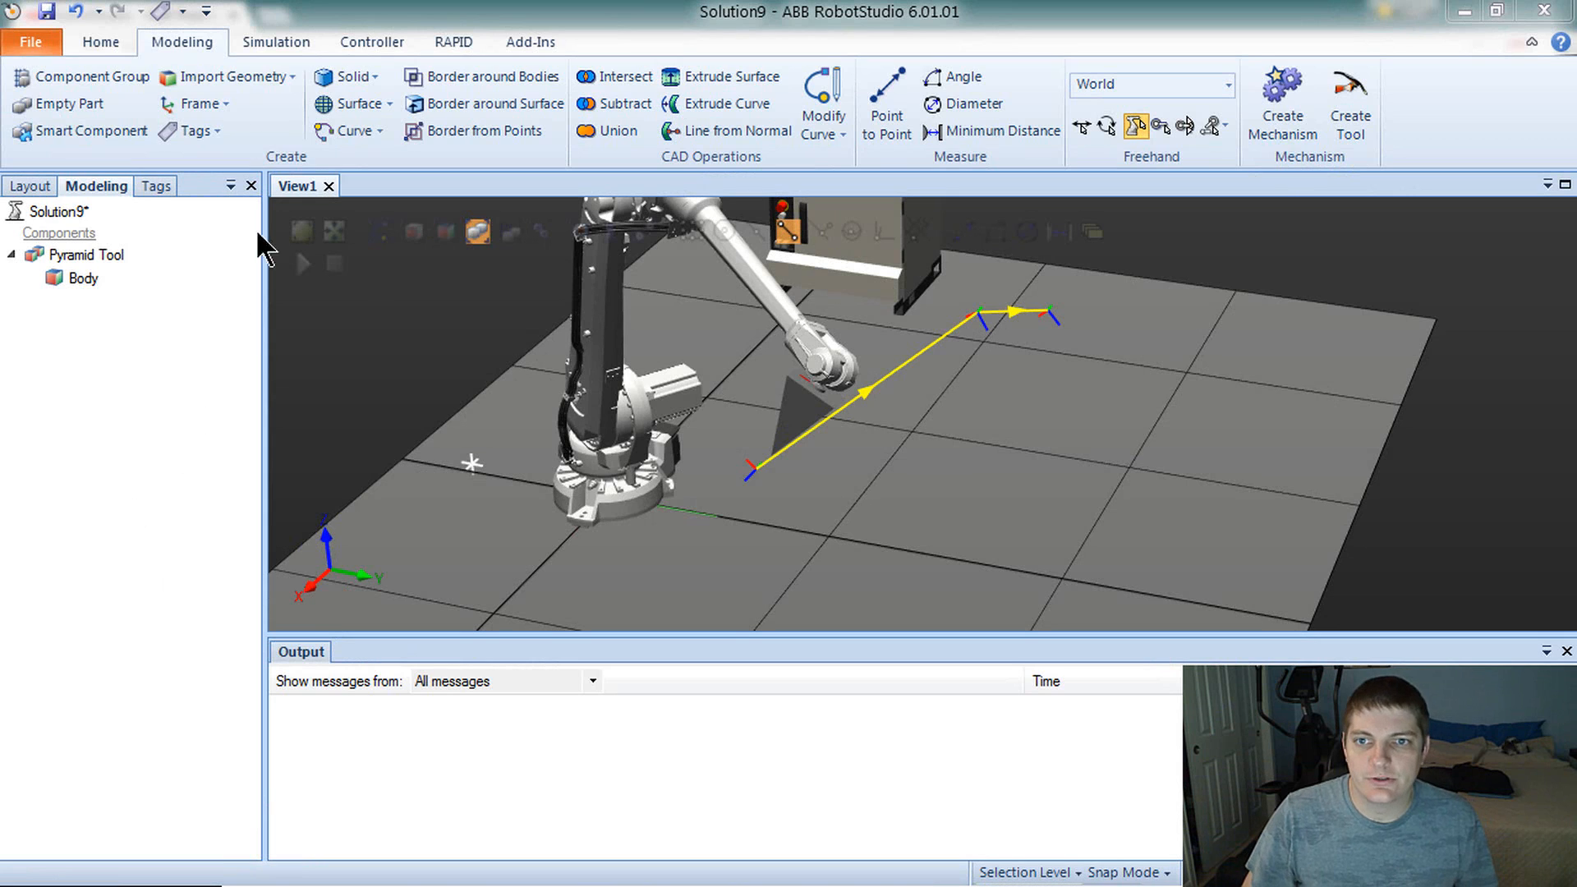
- Start a new tooldata named PyrimidToolData, keeping Robot holds tool set to True
click(94, 47)
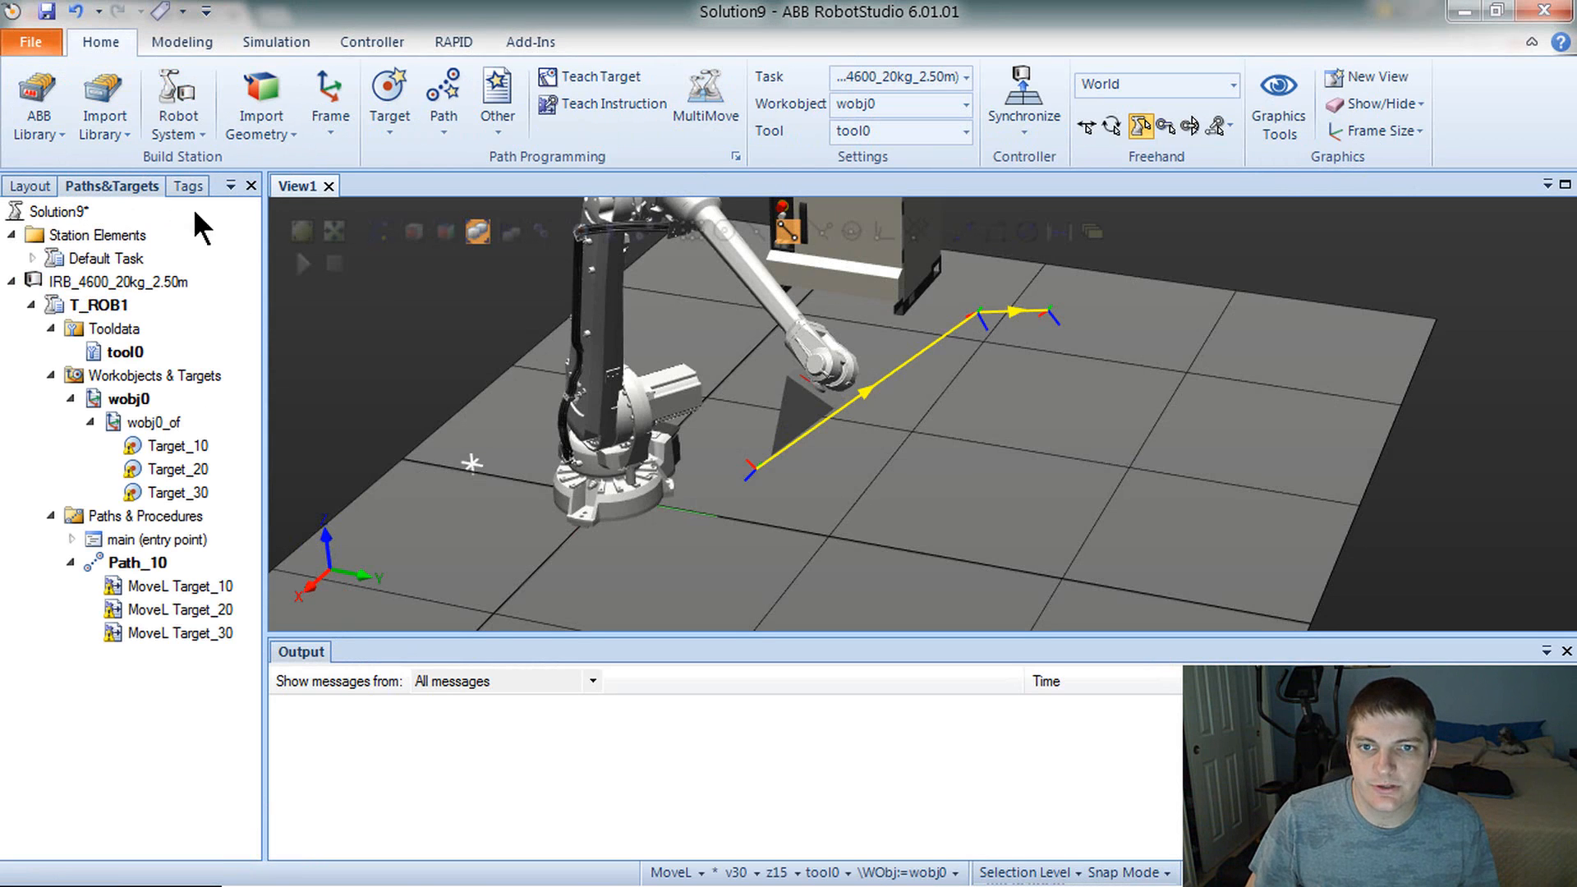
click(505, 132)
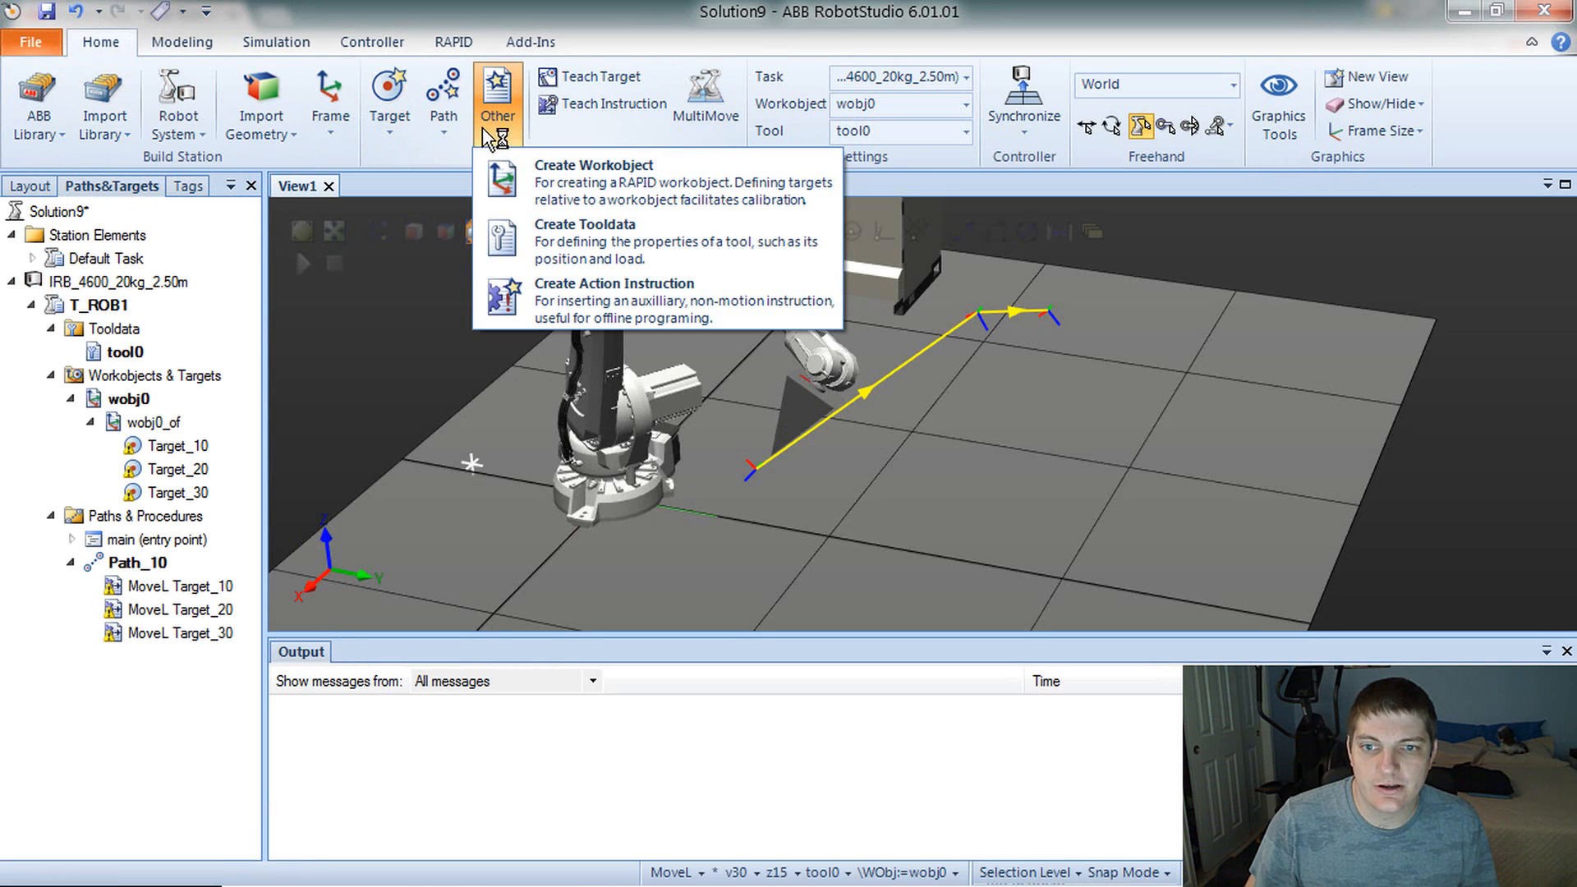
click(658, 234)
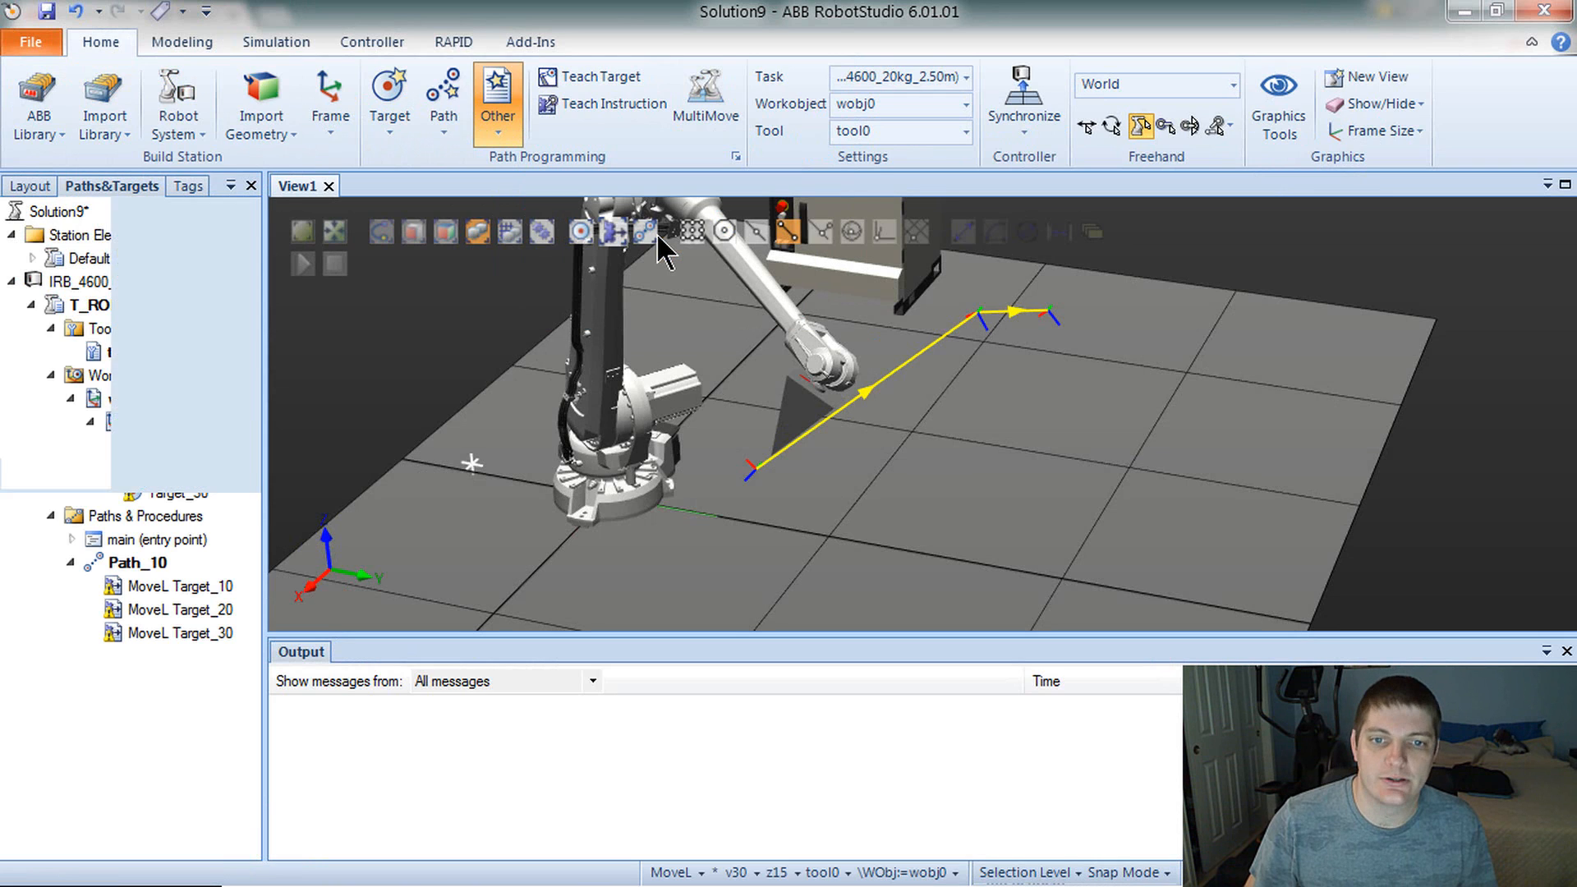
drag(263, 468, 528, 469)
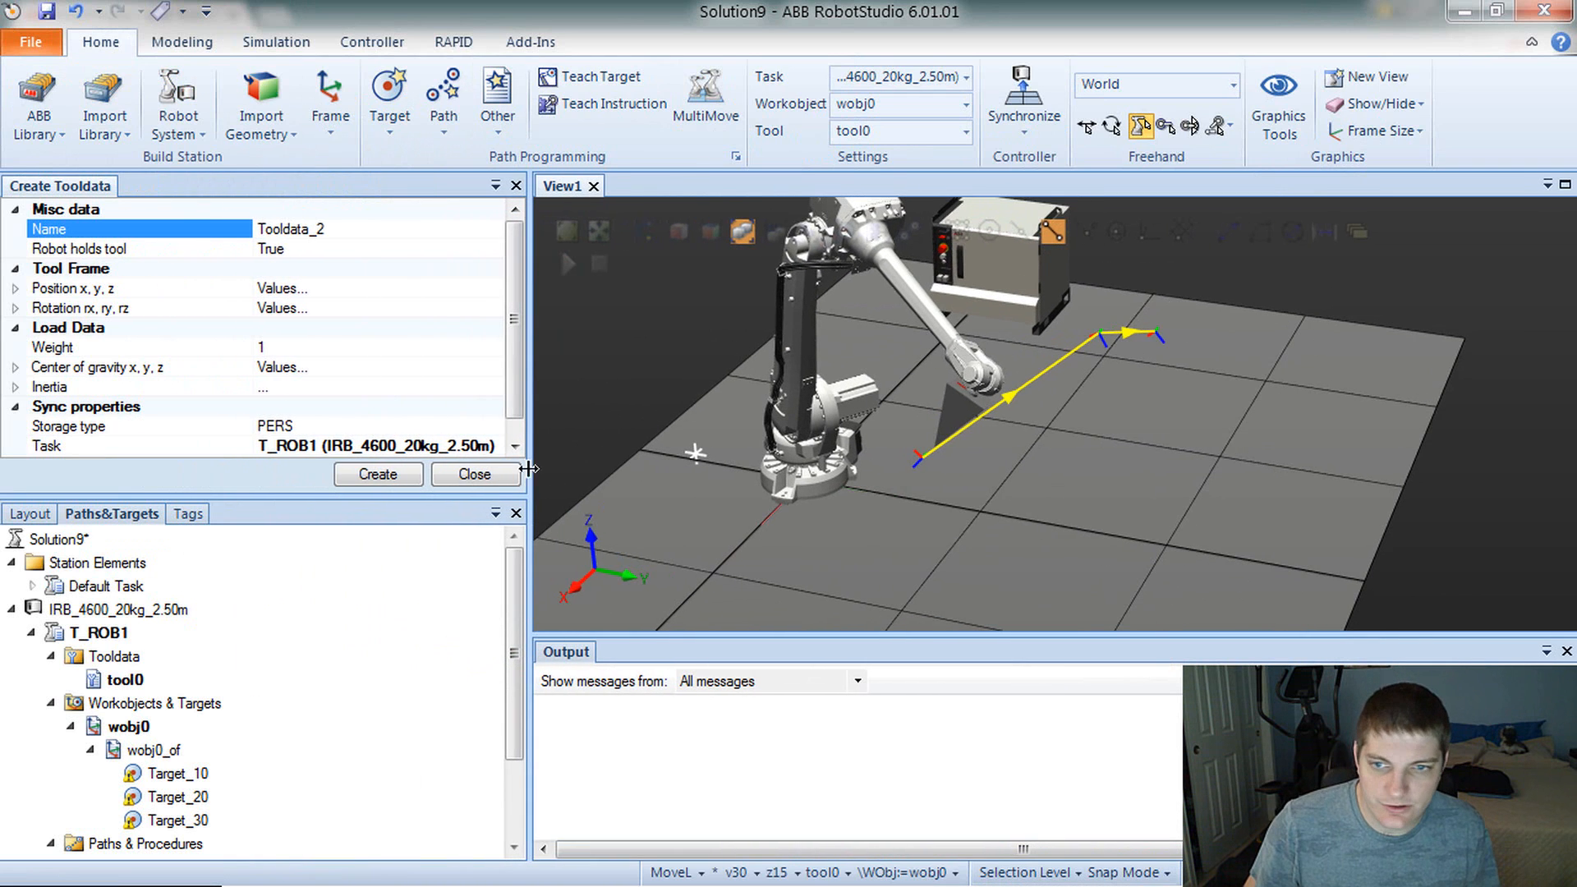
double_click(416, 233)
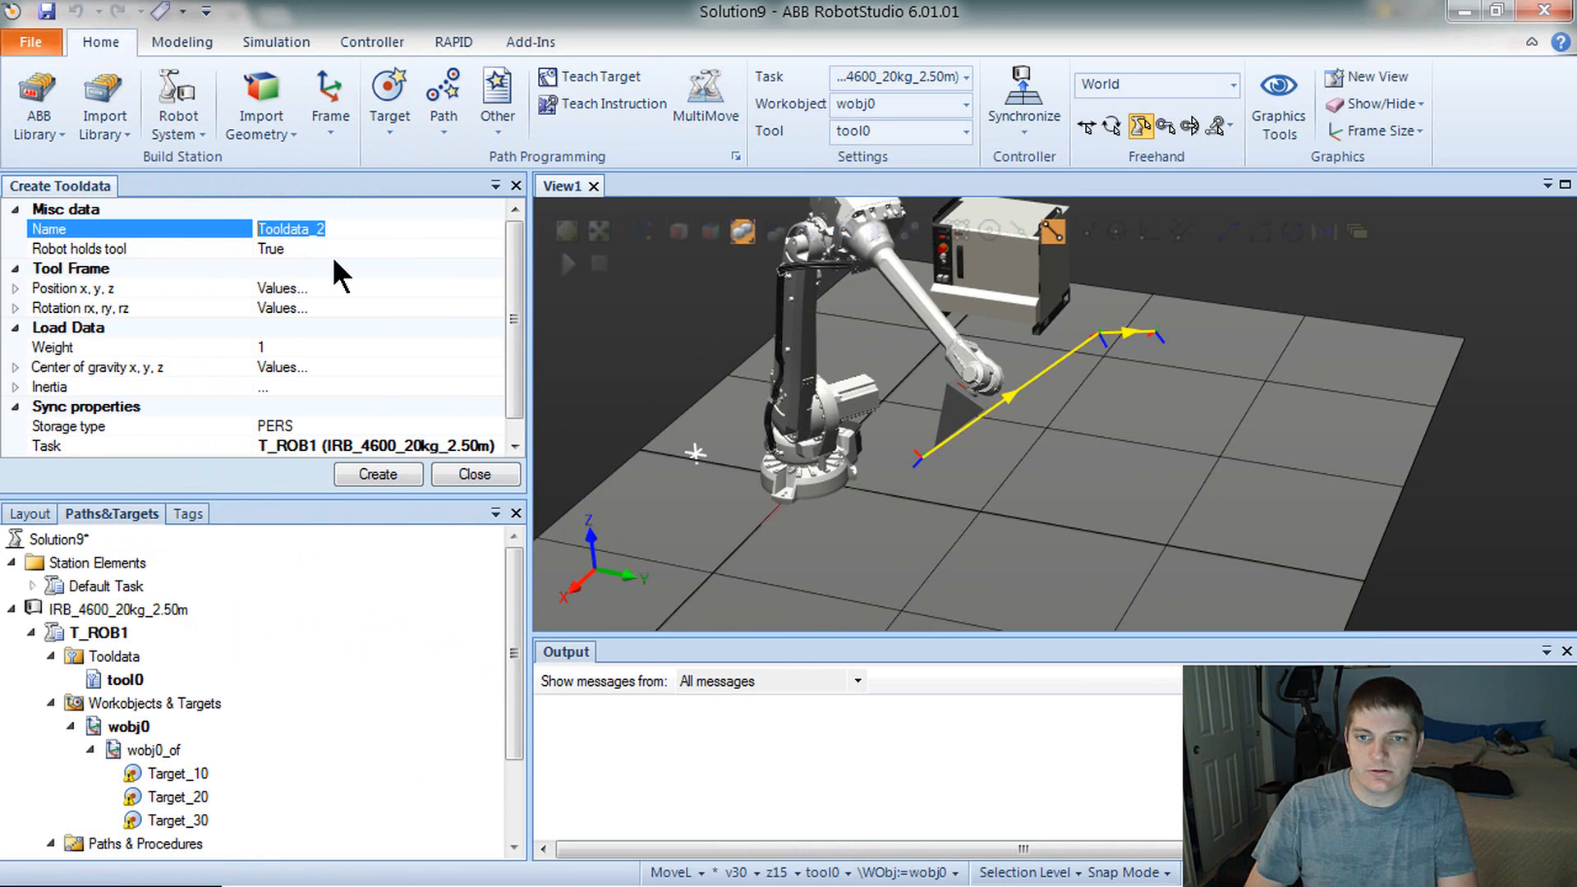
text(Pyrimid)
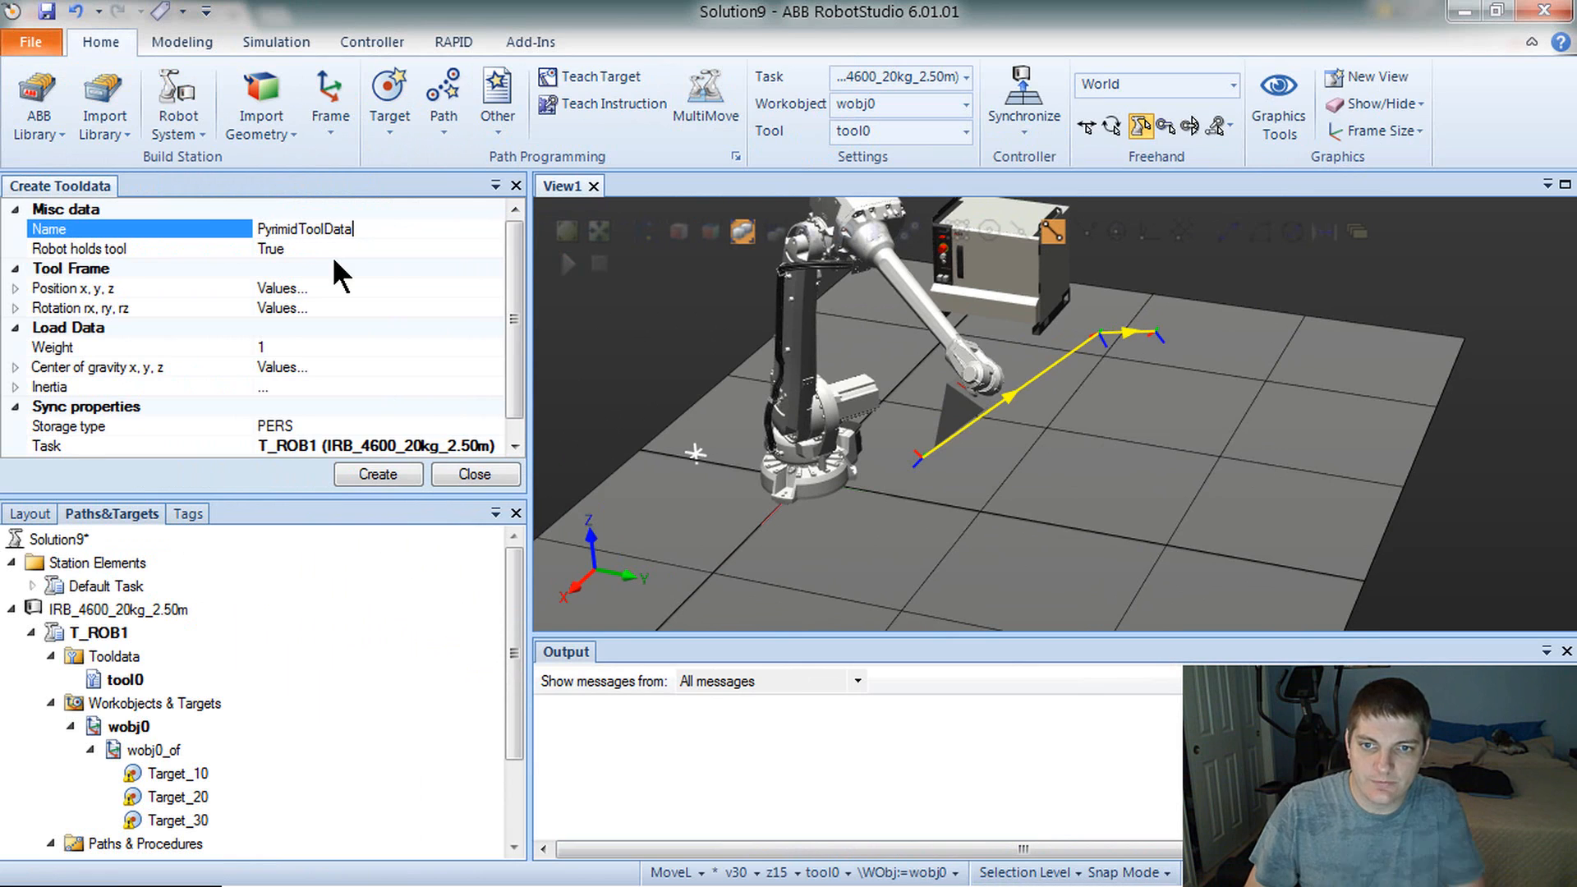
click(386, 249)
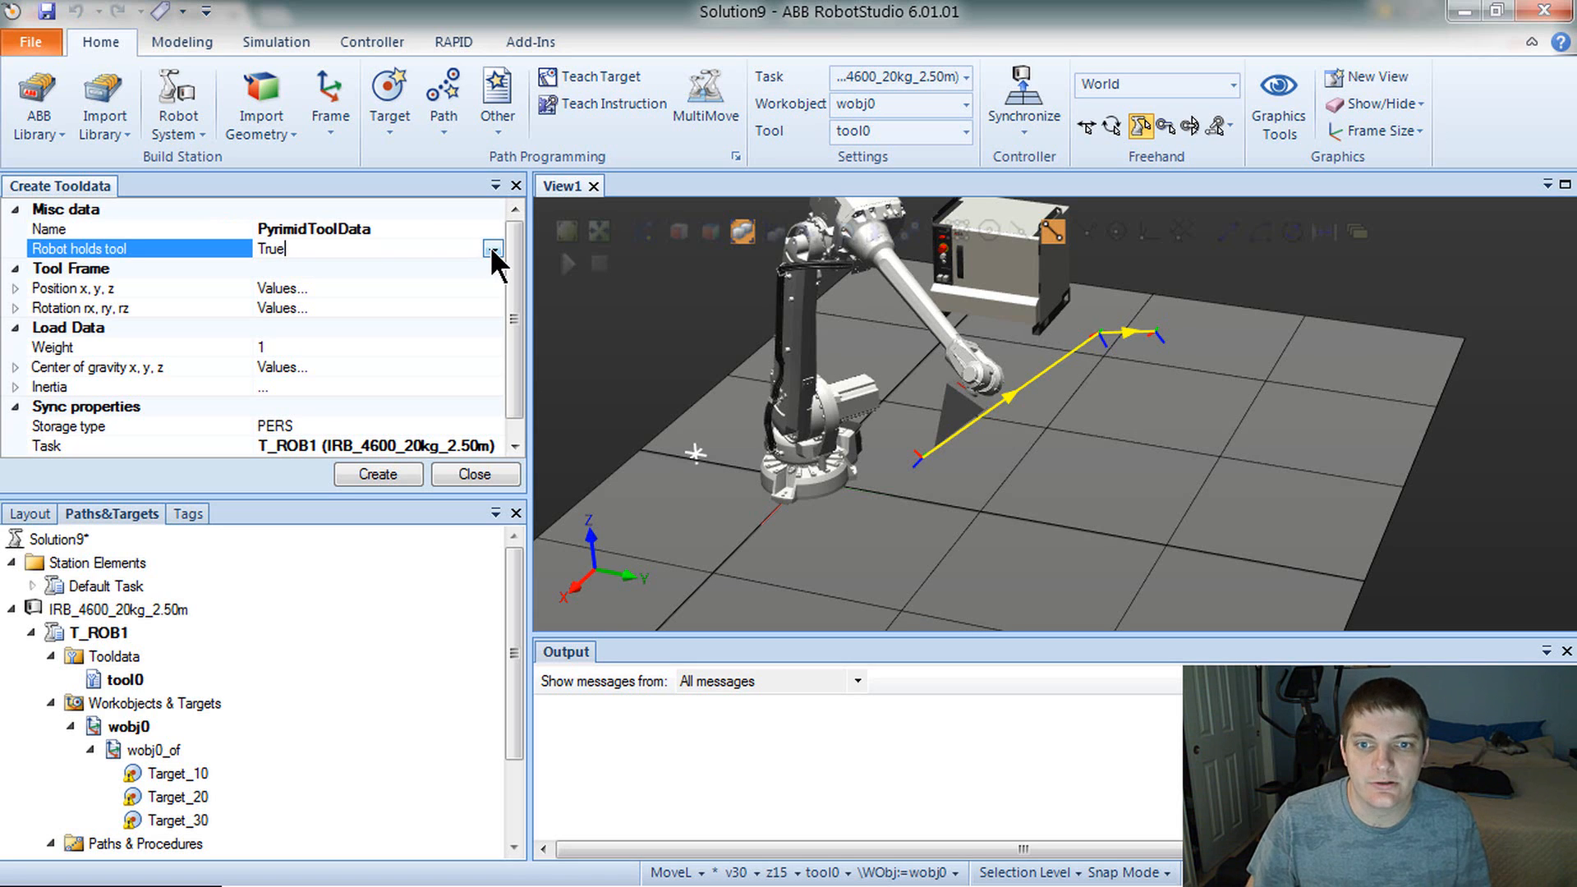
- Set the tool frame position to 0, 0, 300 mm, picking the pyramid's tip in the view, and accept it
click(142, 289)
click(492, 289)
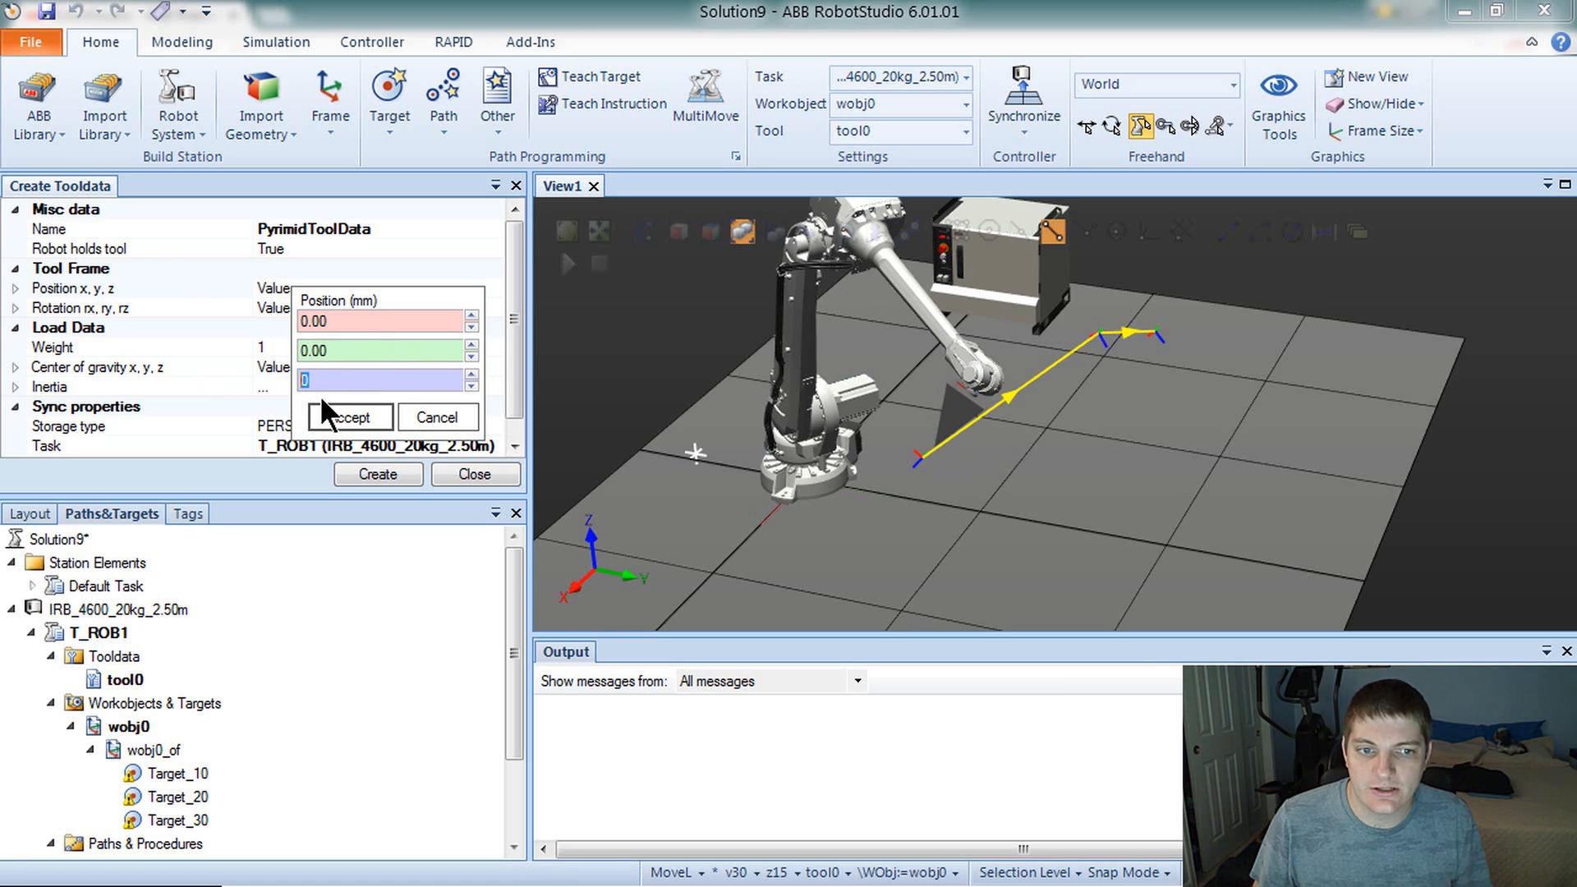
text(00)
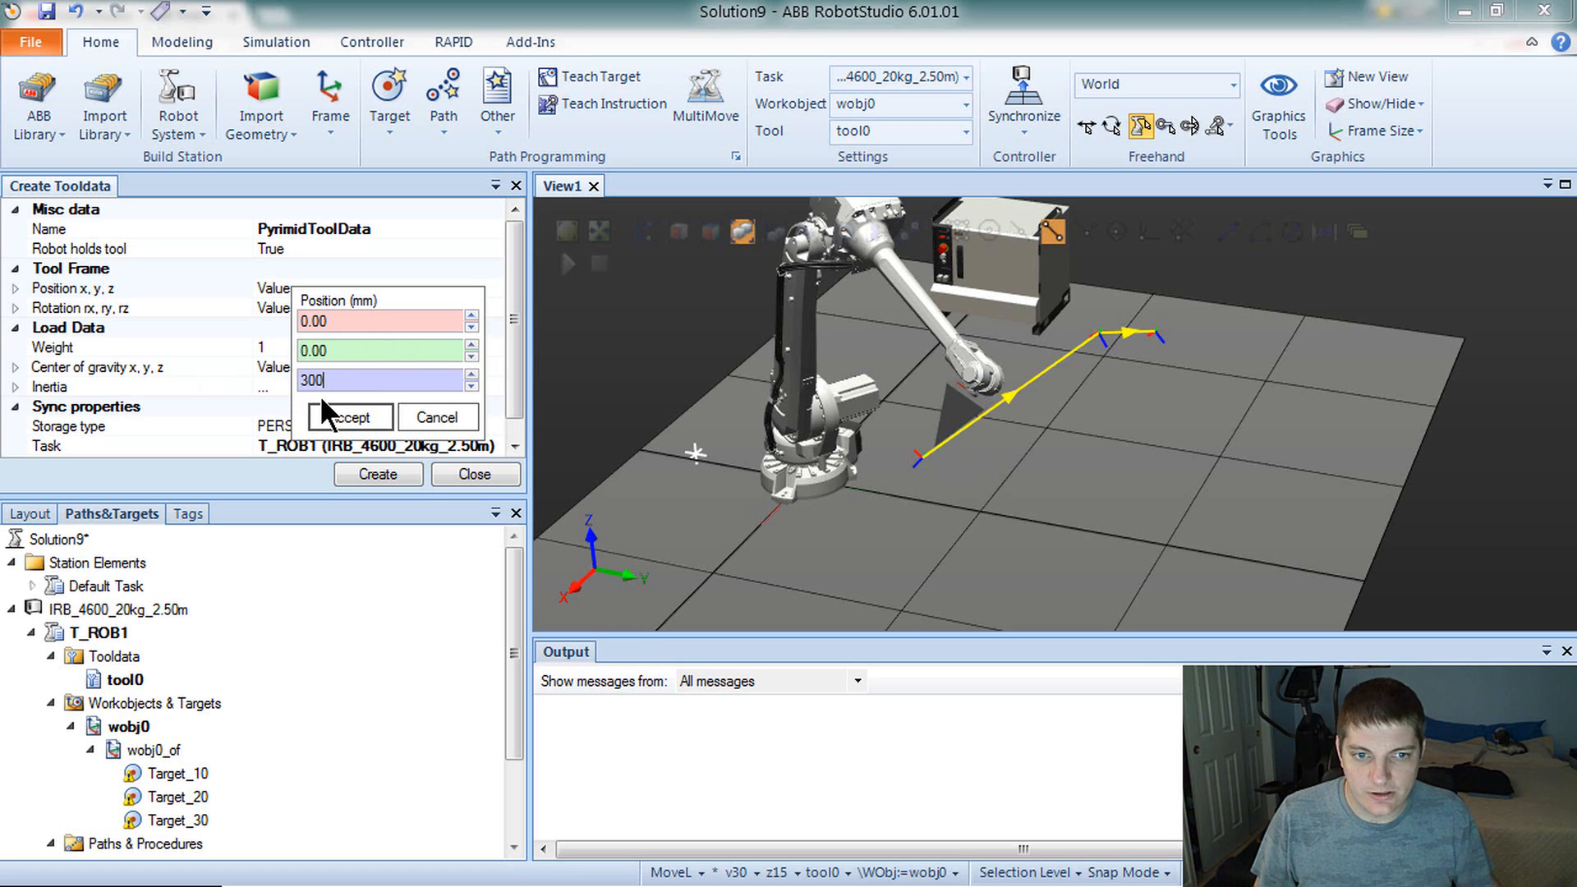
ctrl+shift+drag(914, 444, 1201, 356)
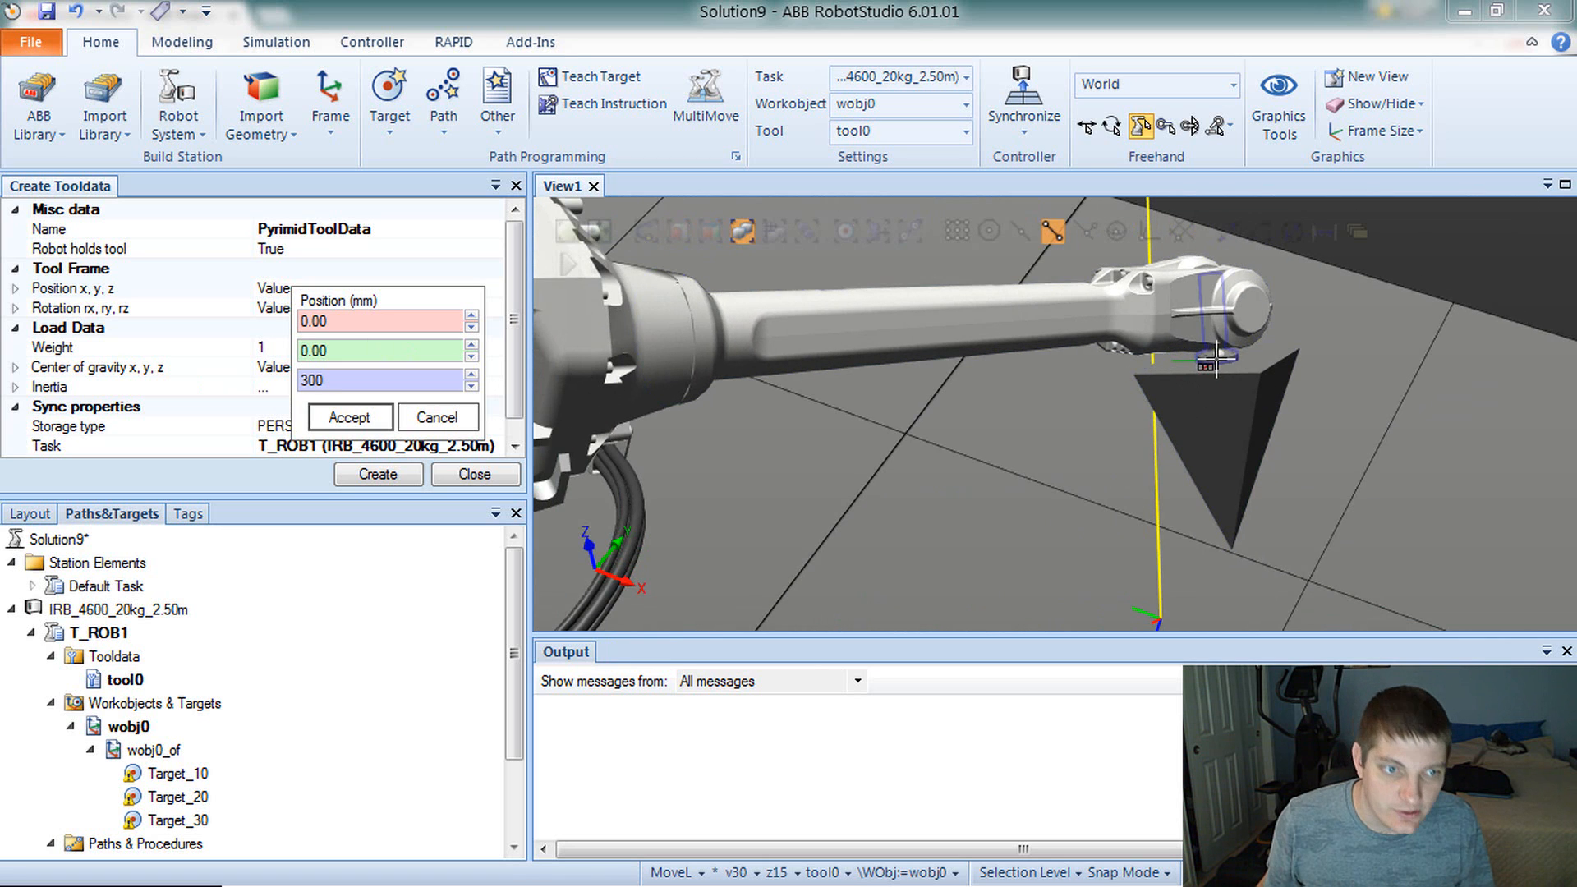
ctrl+shift+drag(1222, 417, 936, 429)
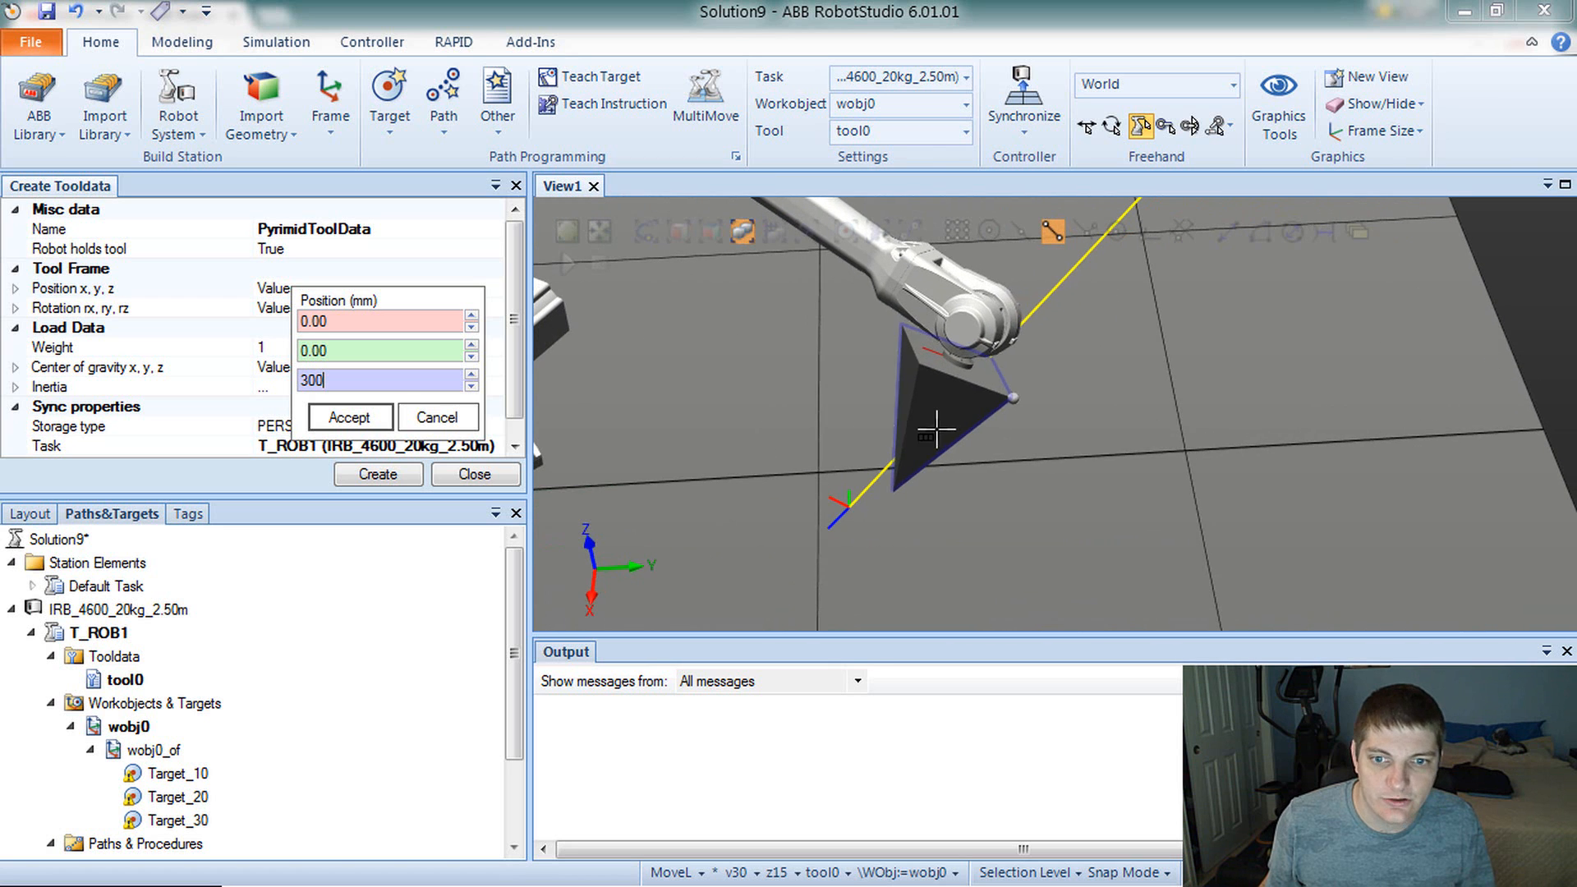
click(1013, 397)
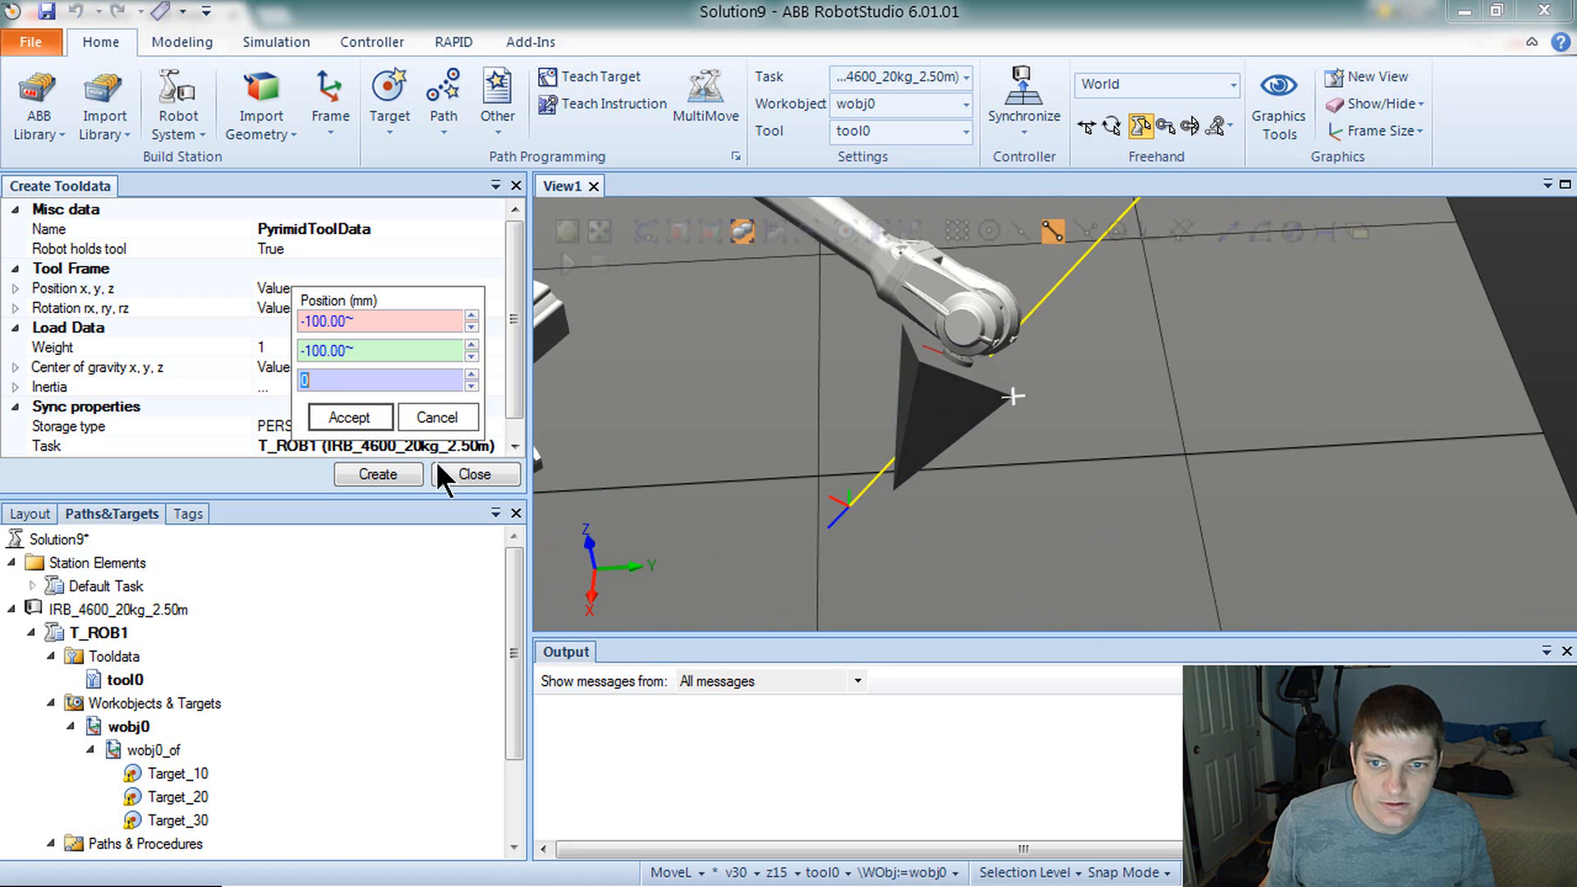
click(895, 492)
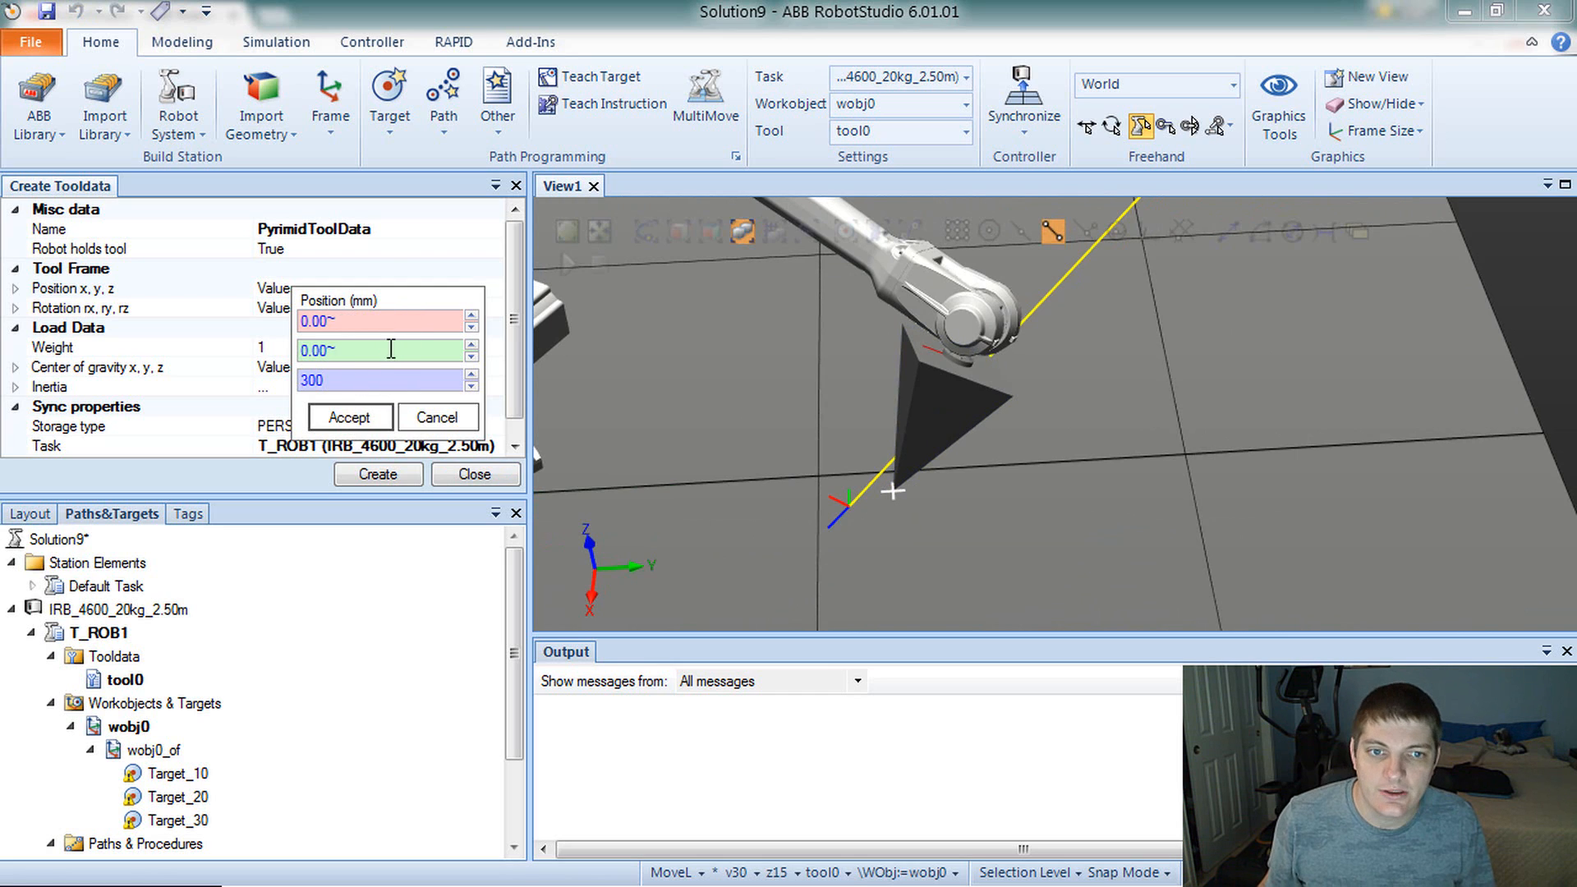
click(341, 416)
- Keep the tool frame rotation at 0 degrees on all three axes in RPY (EulerZYX) format and accept it
click(338, 304)
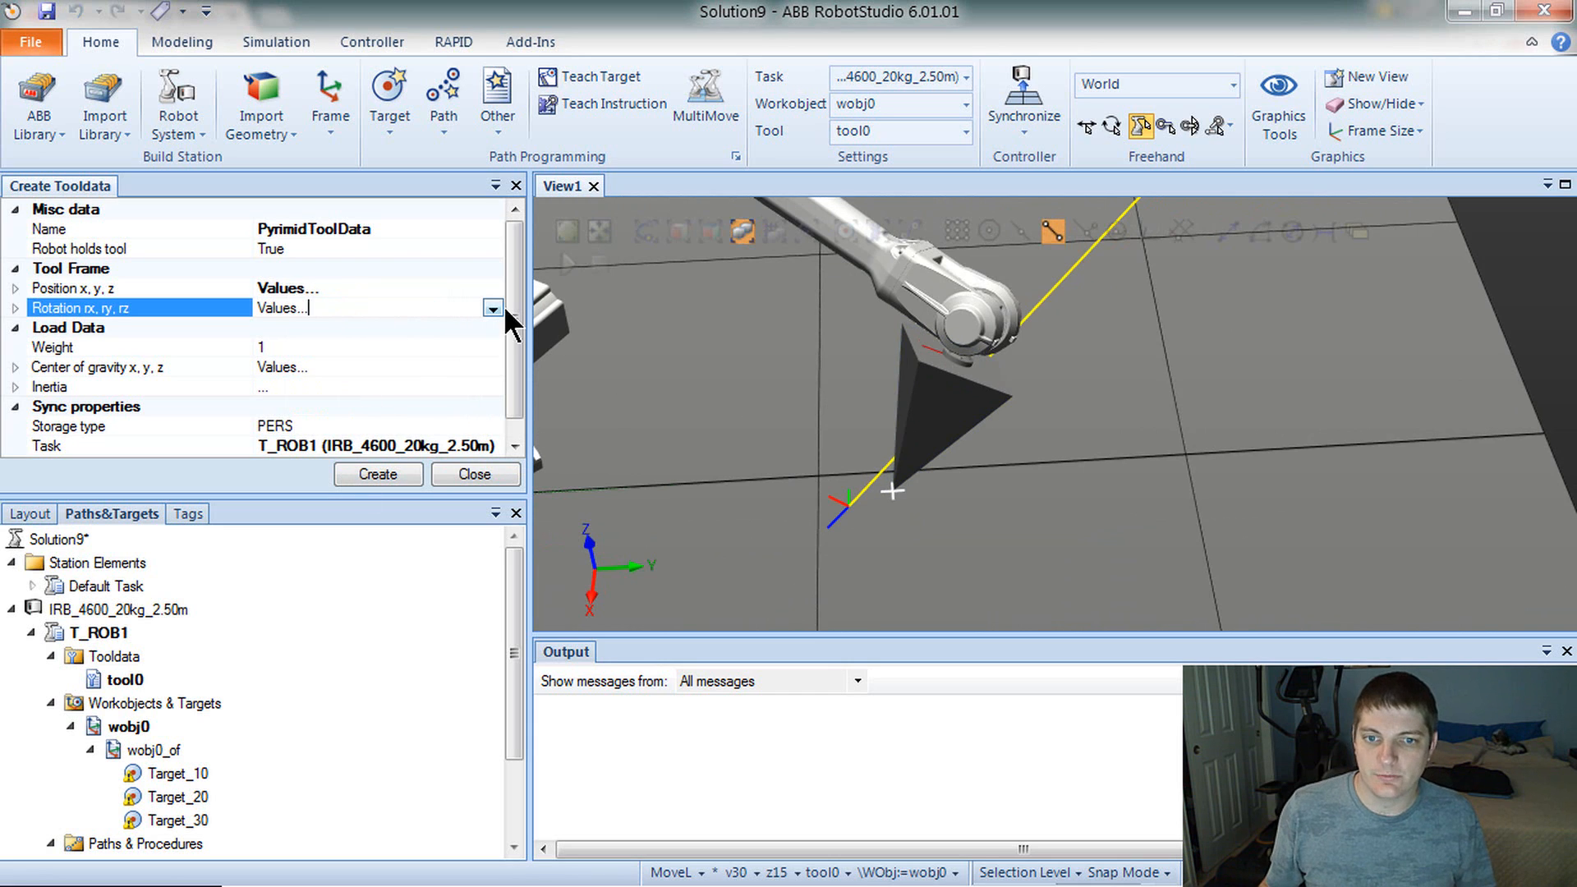
click(498, 306)
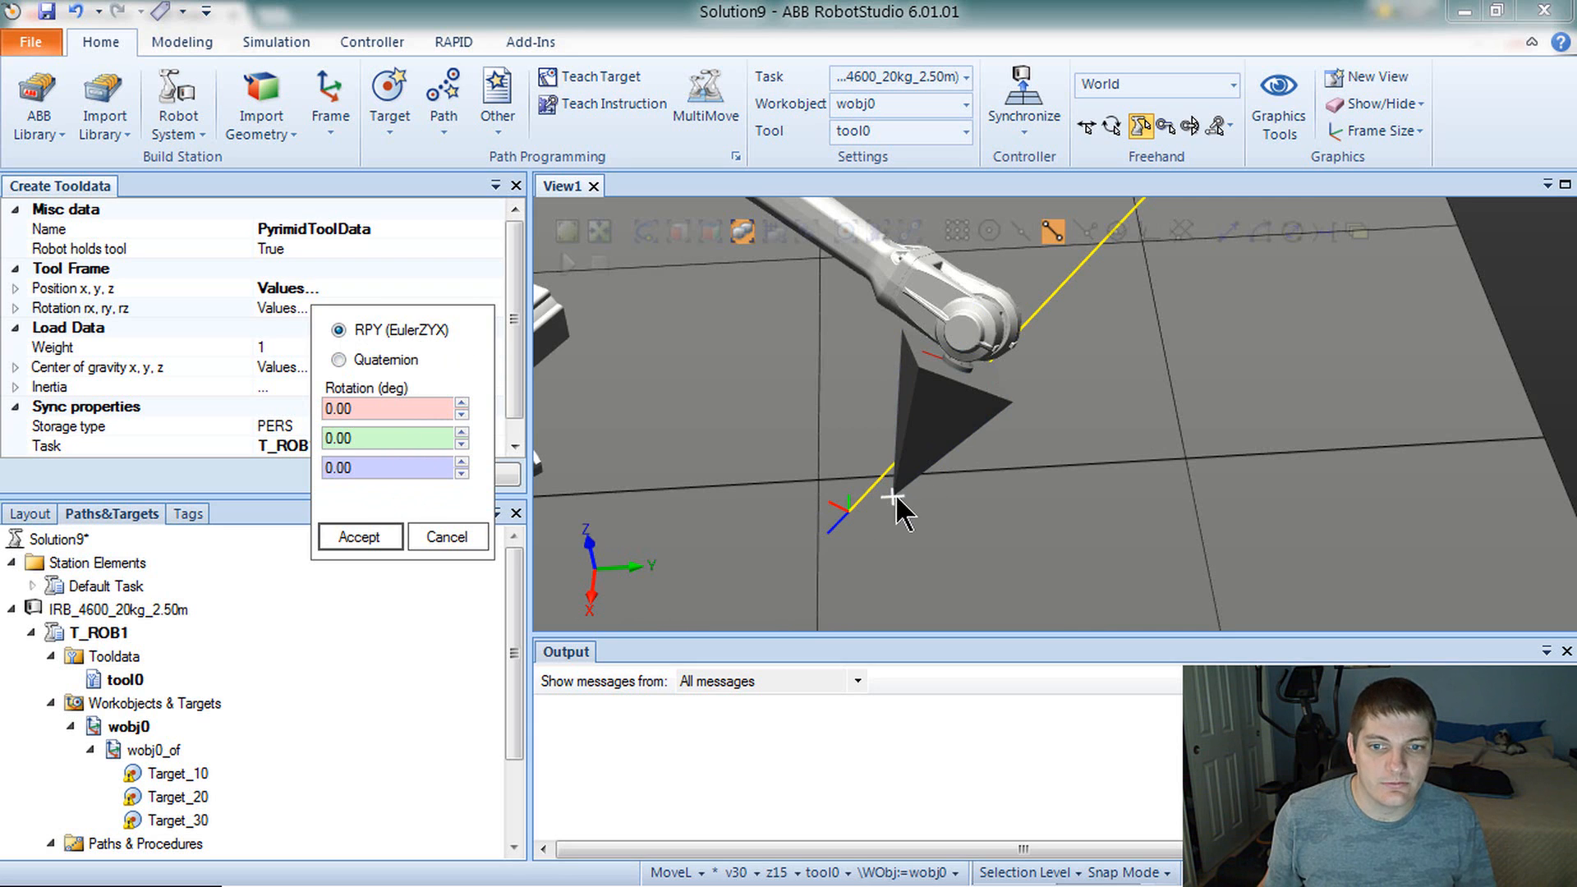
click(361, 536)
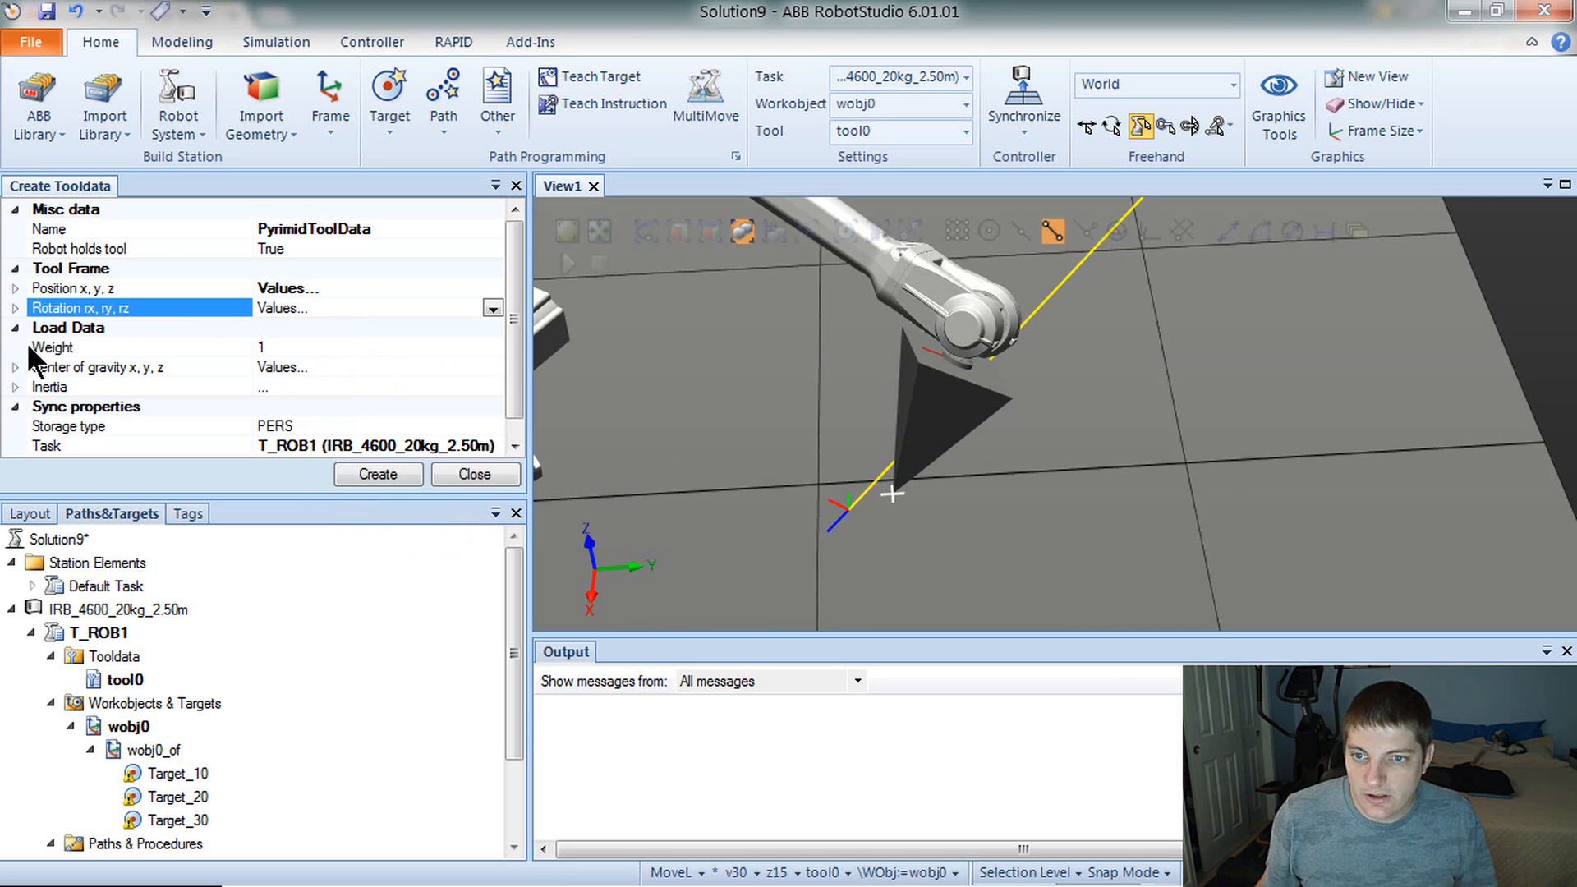
- Keep task T_ROB1 and module mMain for the tooldata, and create it
scroll(519, 341, down, 1)
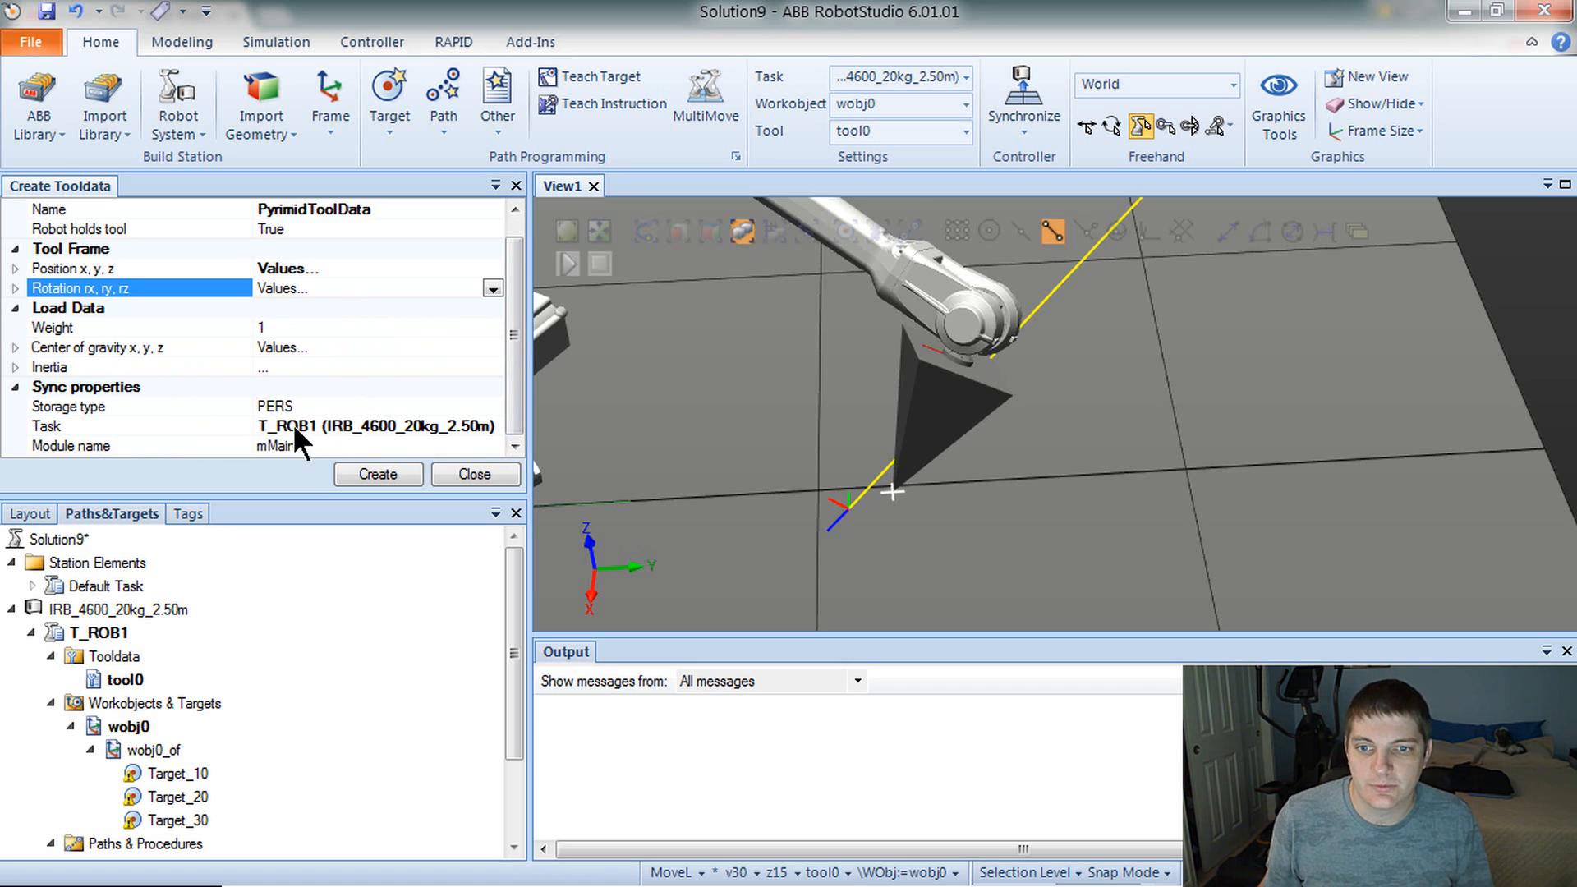
click(317, 423)
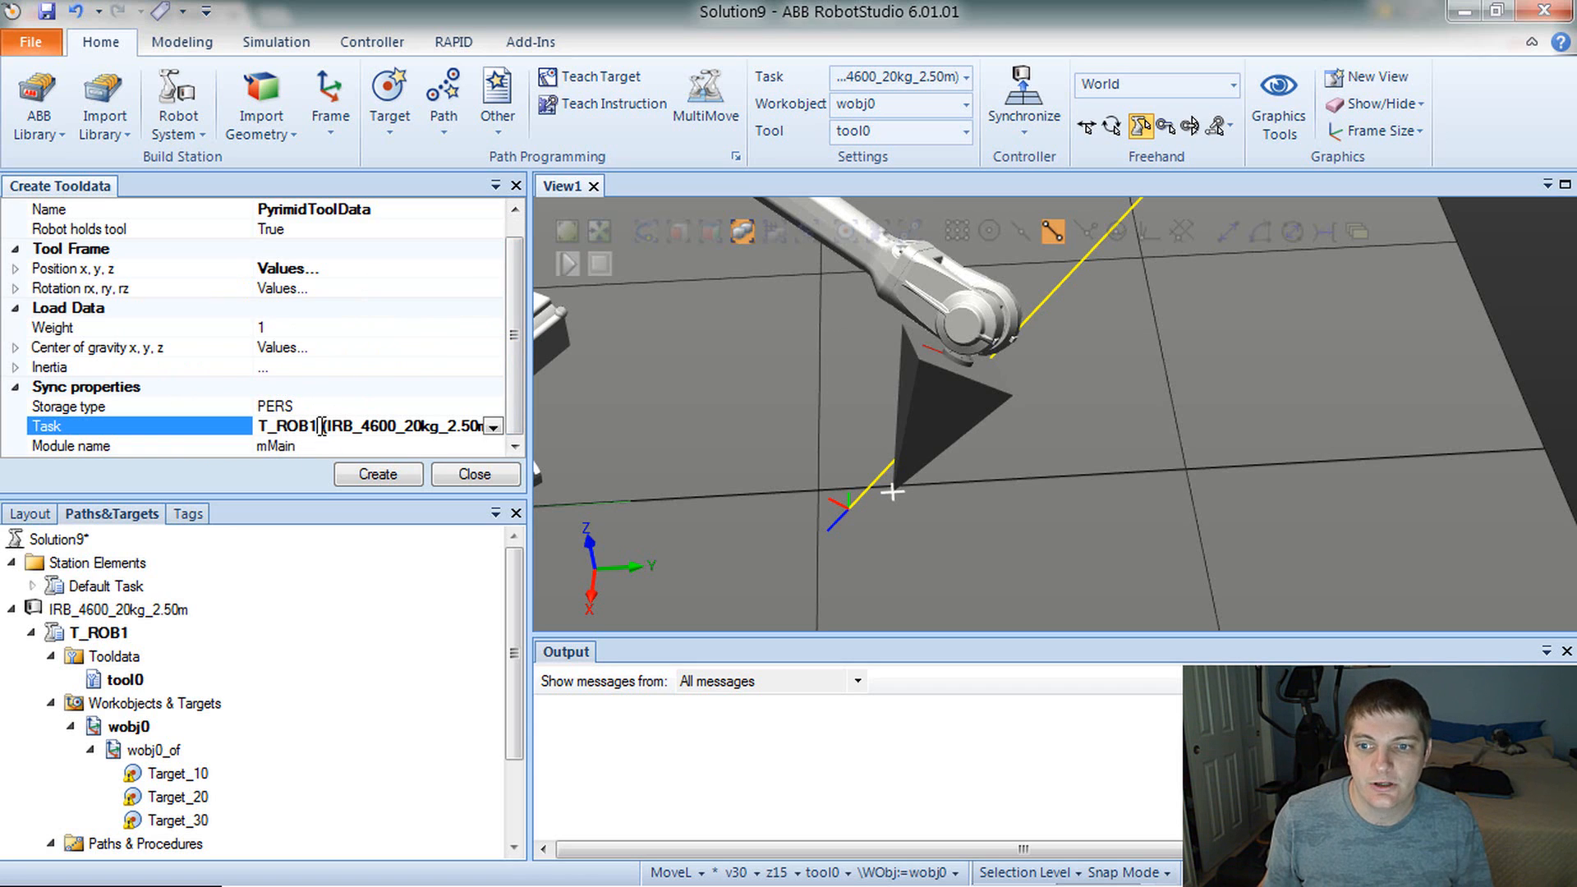
click(289, 446)
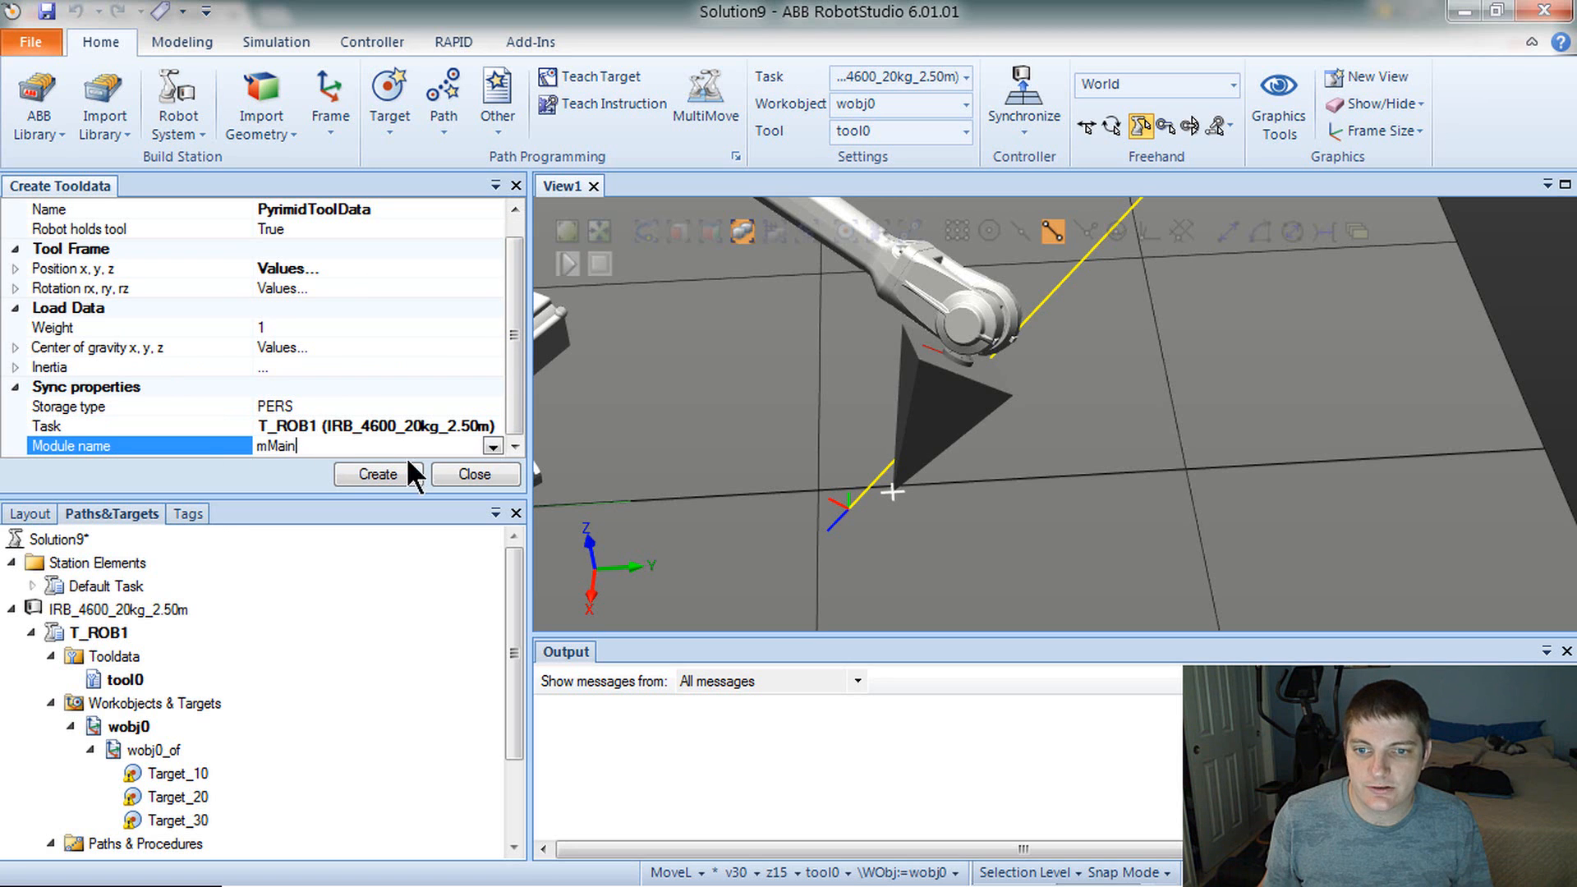
click(374, 473)
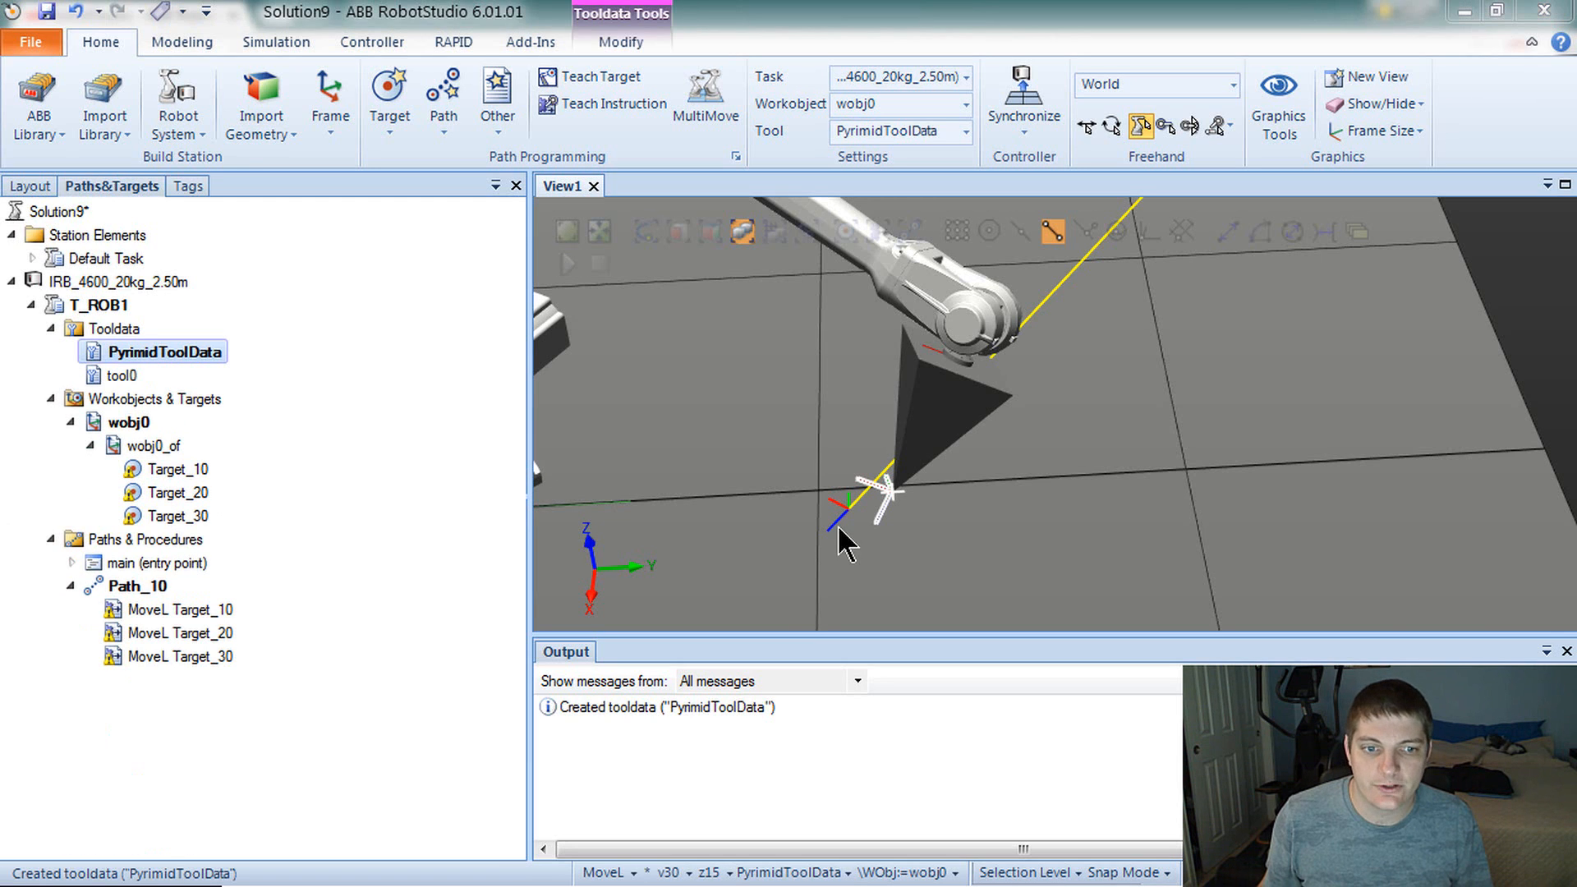
- Examine the new tool frame close up at the pyramid's tip, and select tool0 for comparison
ctrl+shift+drag(889, 507, 825, 384)
scroll(702, 442, up, 4)
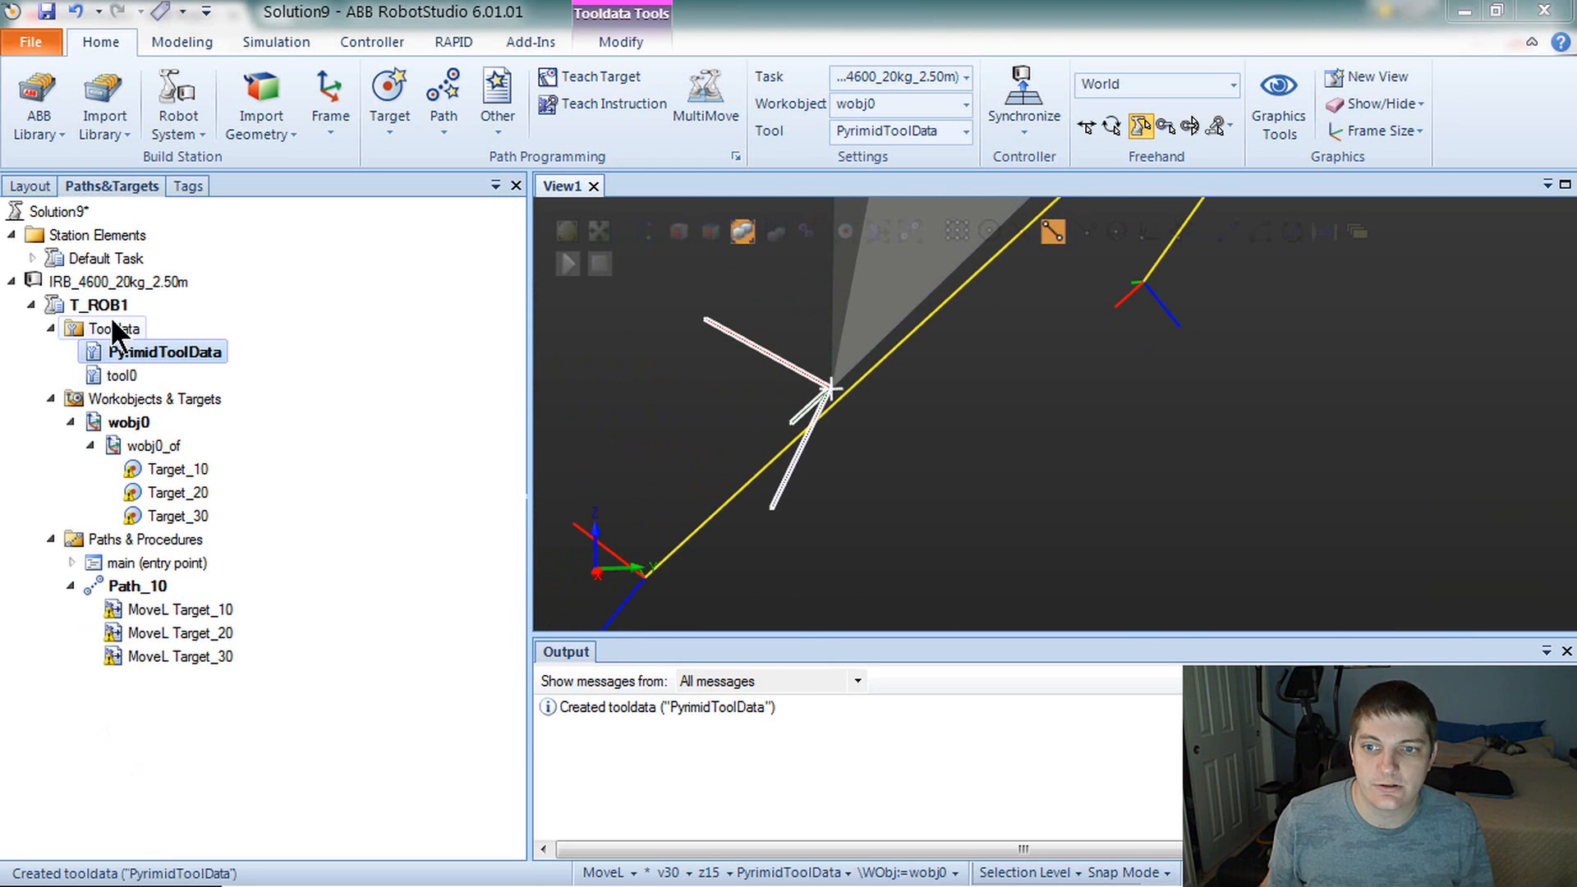
click(120, 376)
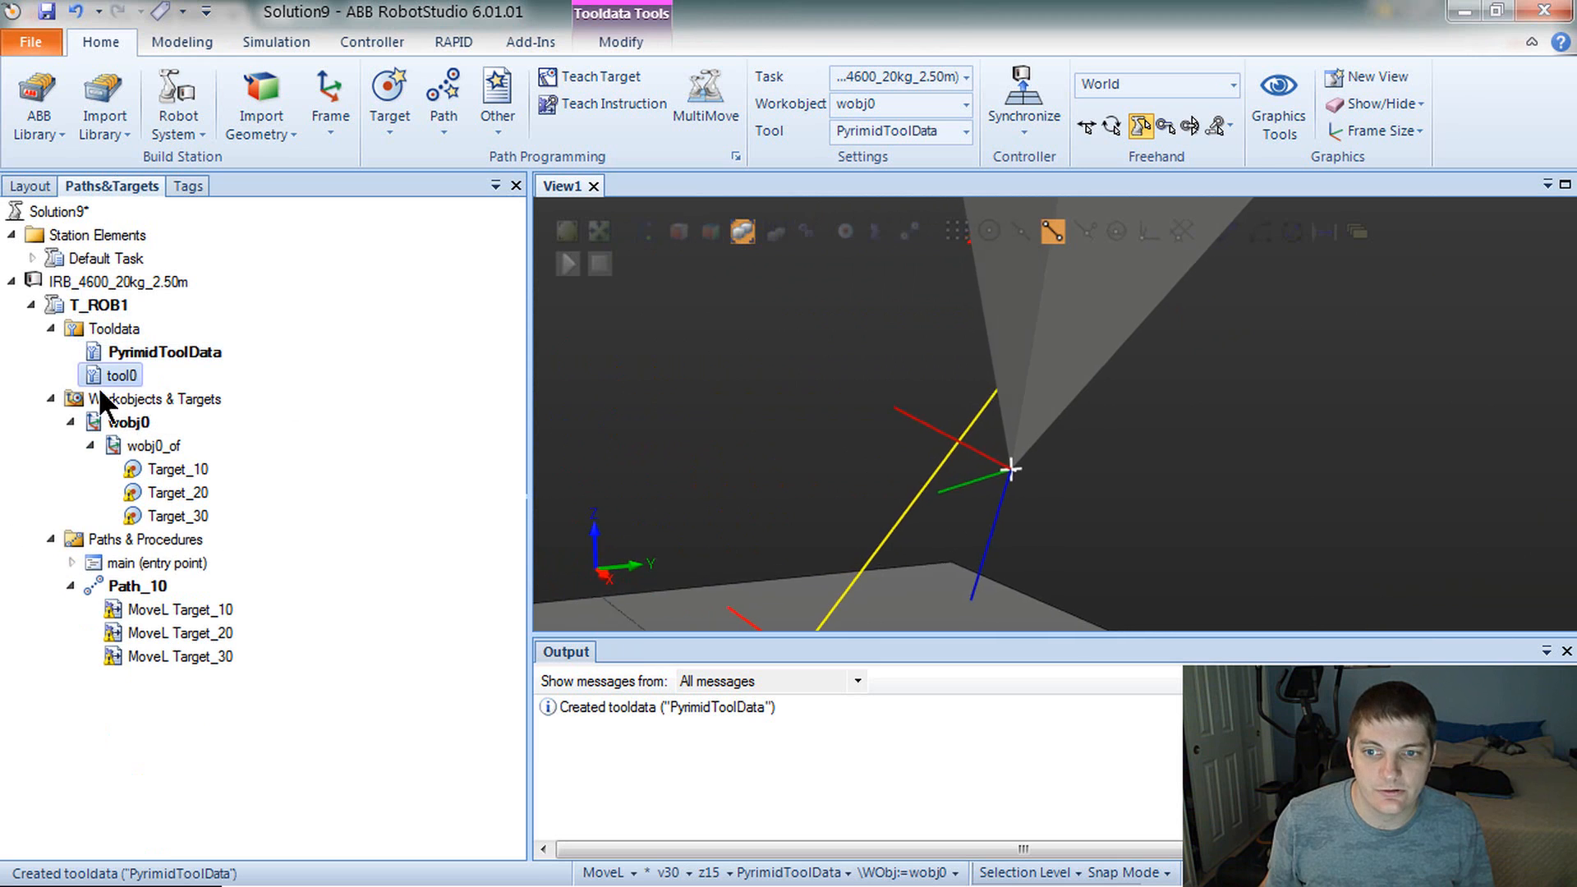
- Compare the tool0 frame at the flange with the PyrimidToolData frame at the pyramid's tip
ctrl+drag(1089, 368, 1089, 417)
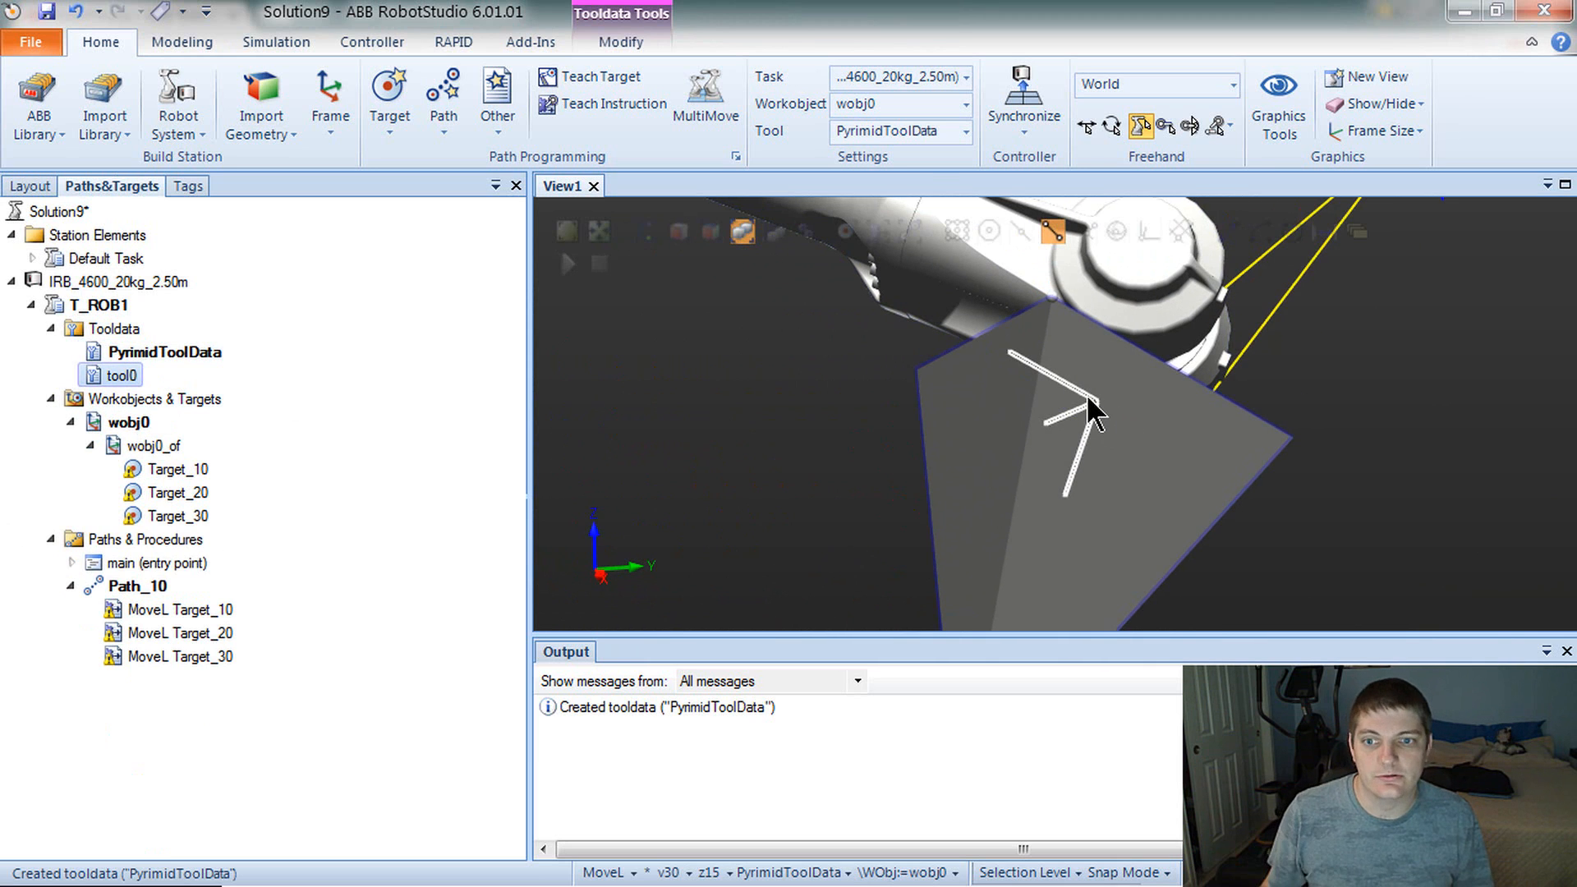
click(146, 352)
scroll(832, 287, down, 5)
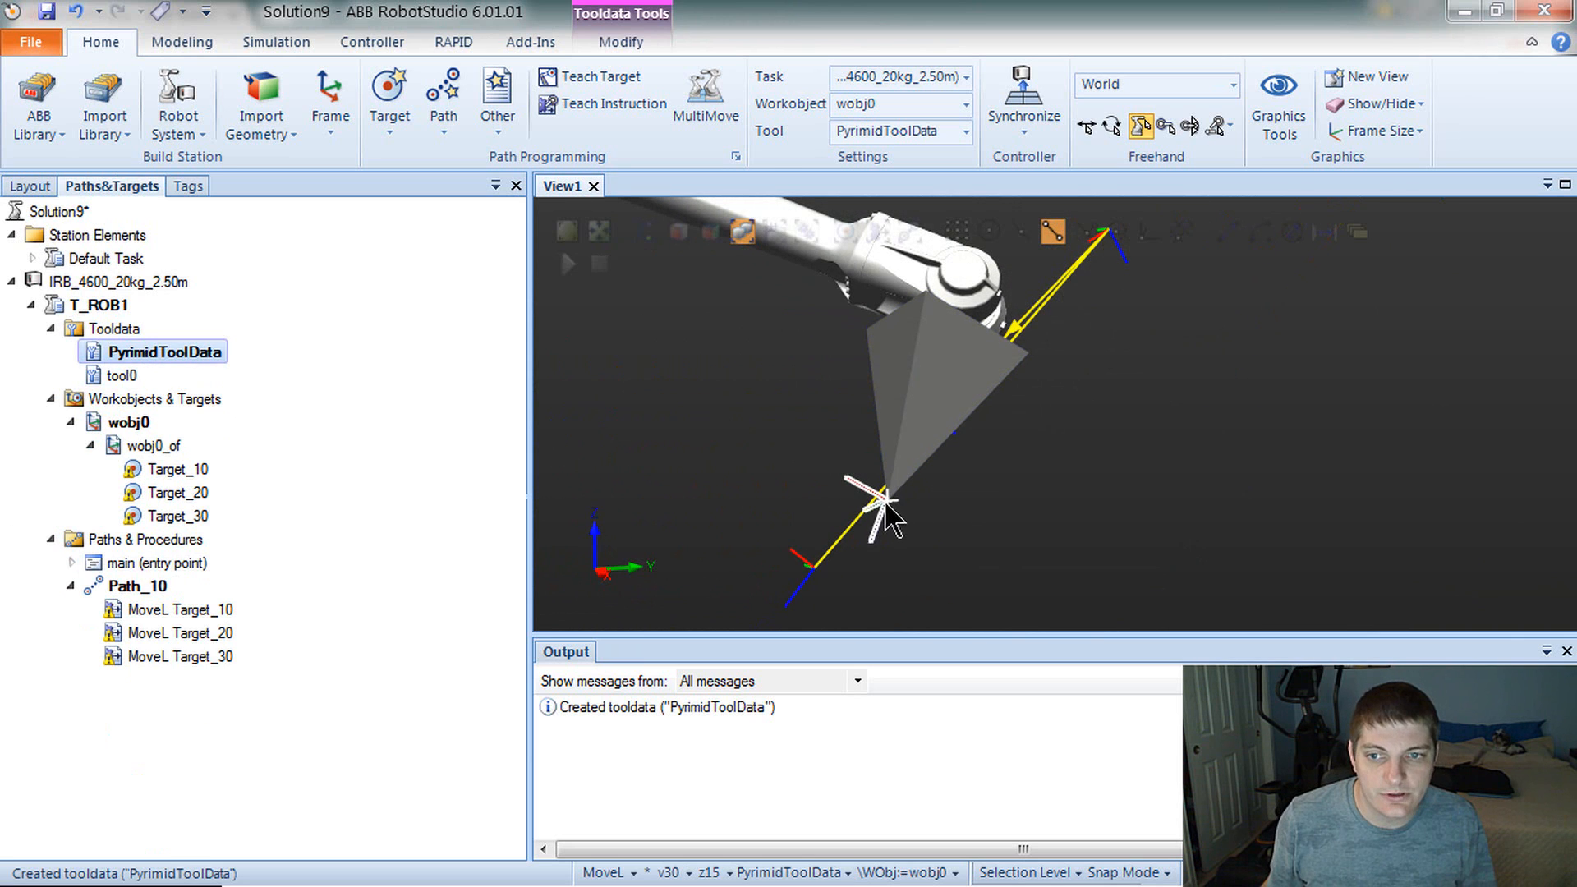
- Set the freehand reference coordinate system to Active Tool and keep PyrimidToolData as the active tool
click(1129, 86)
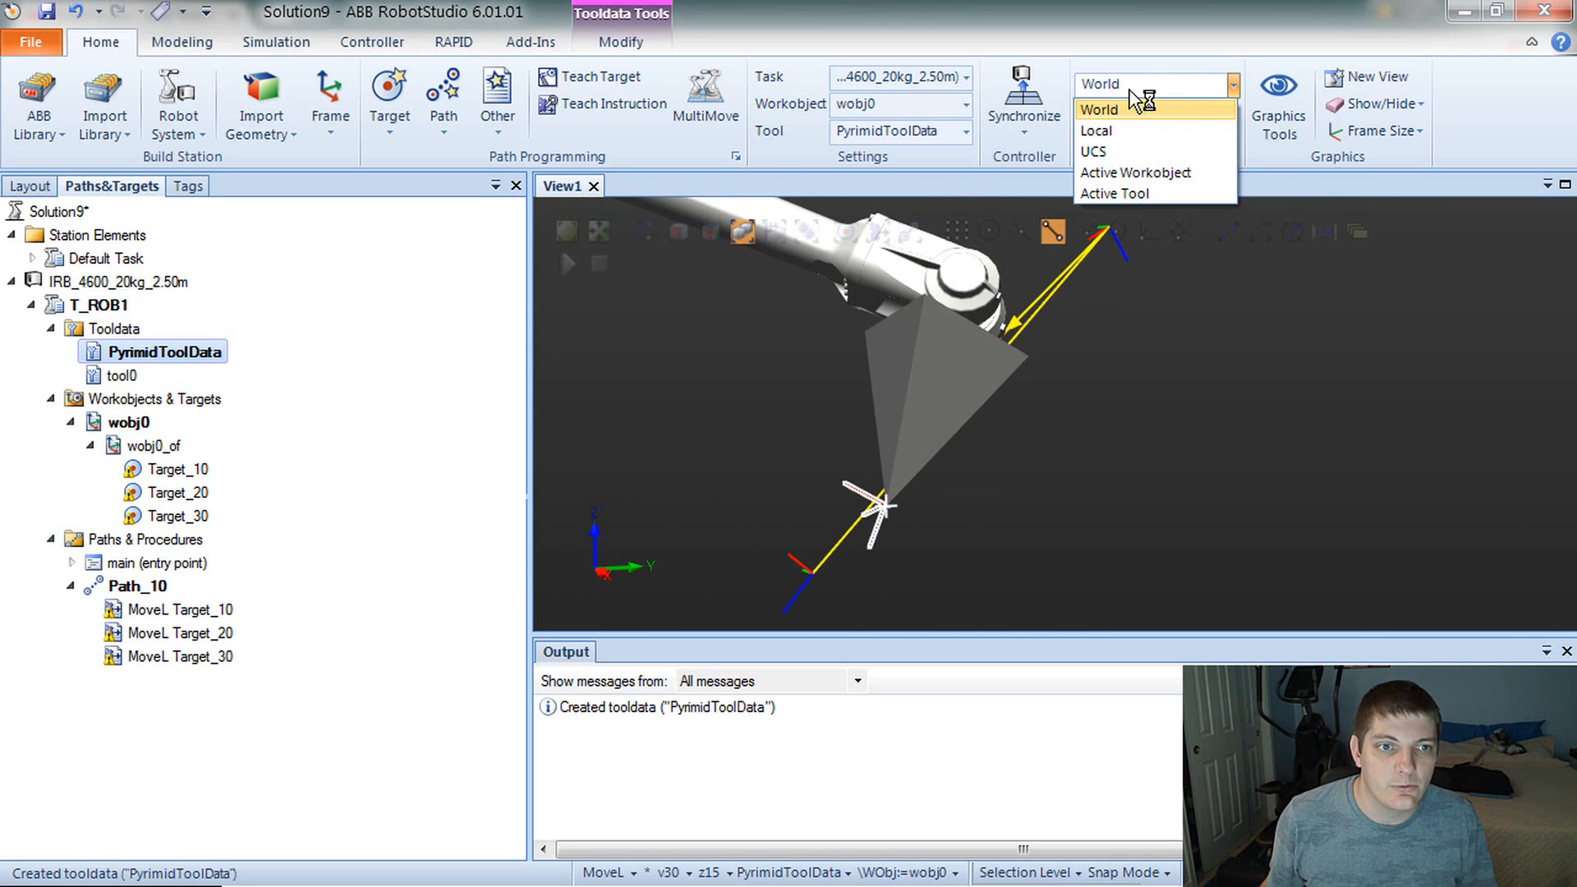
click(1147, 194)
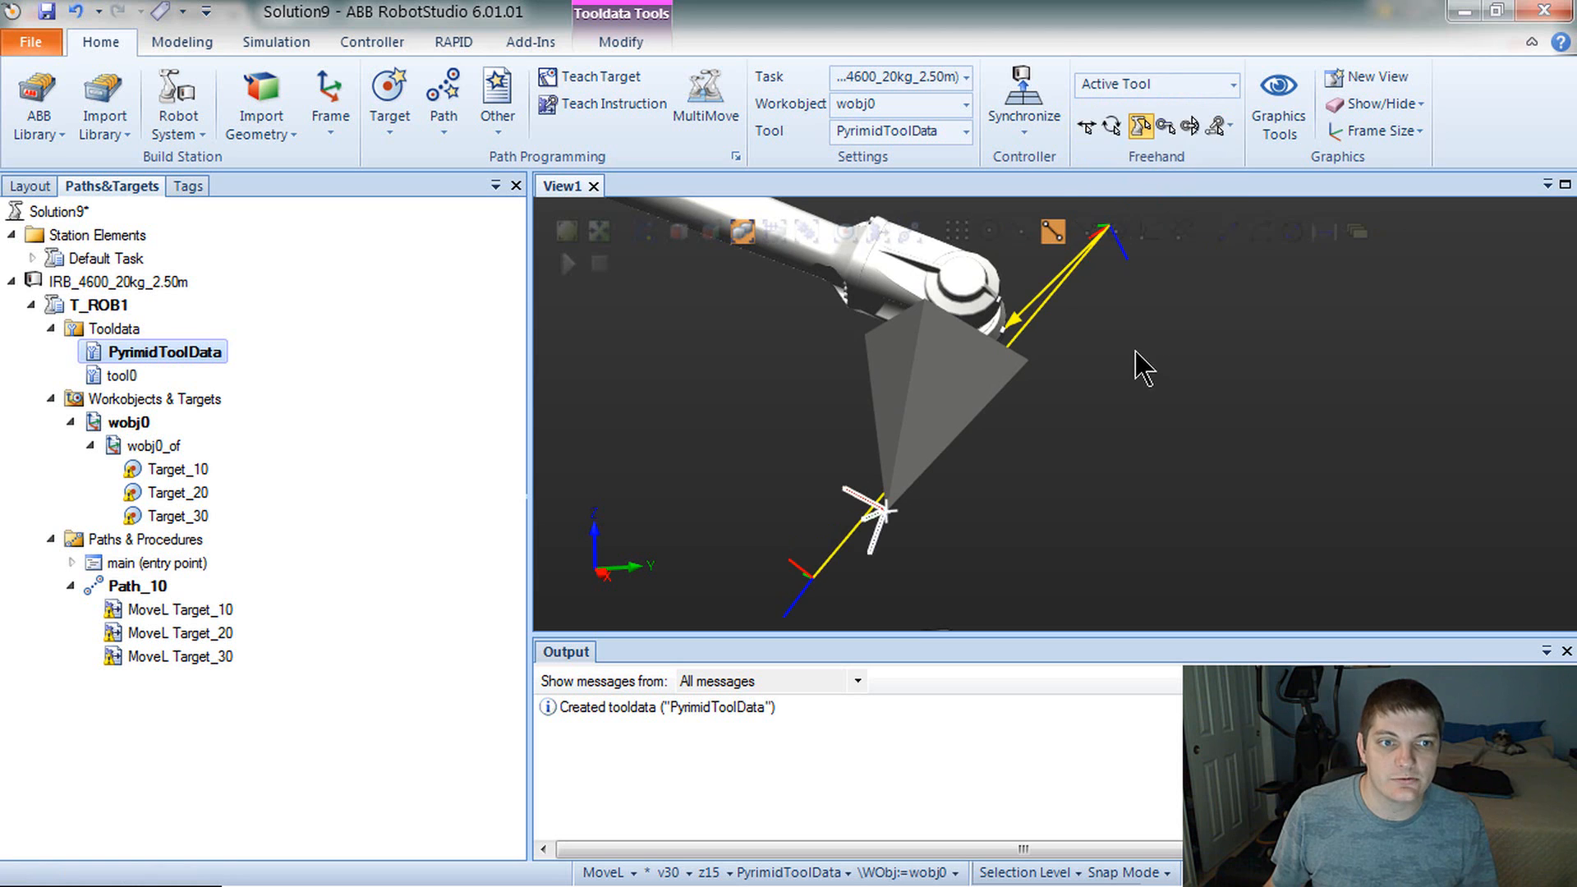
ctrl+shift+drag(878, 519, 946, 123)
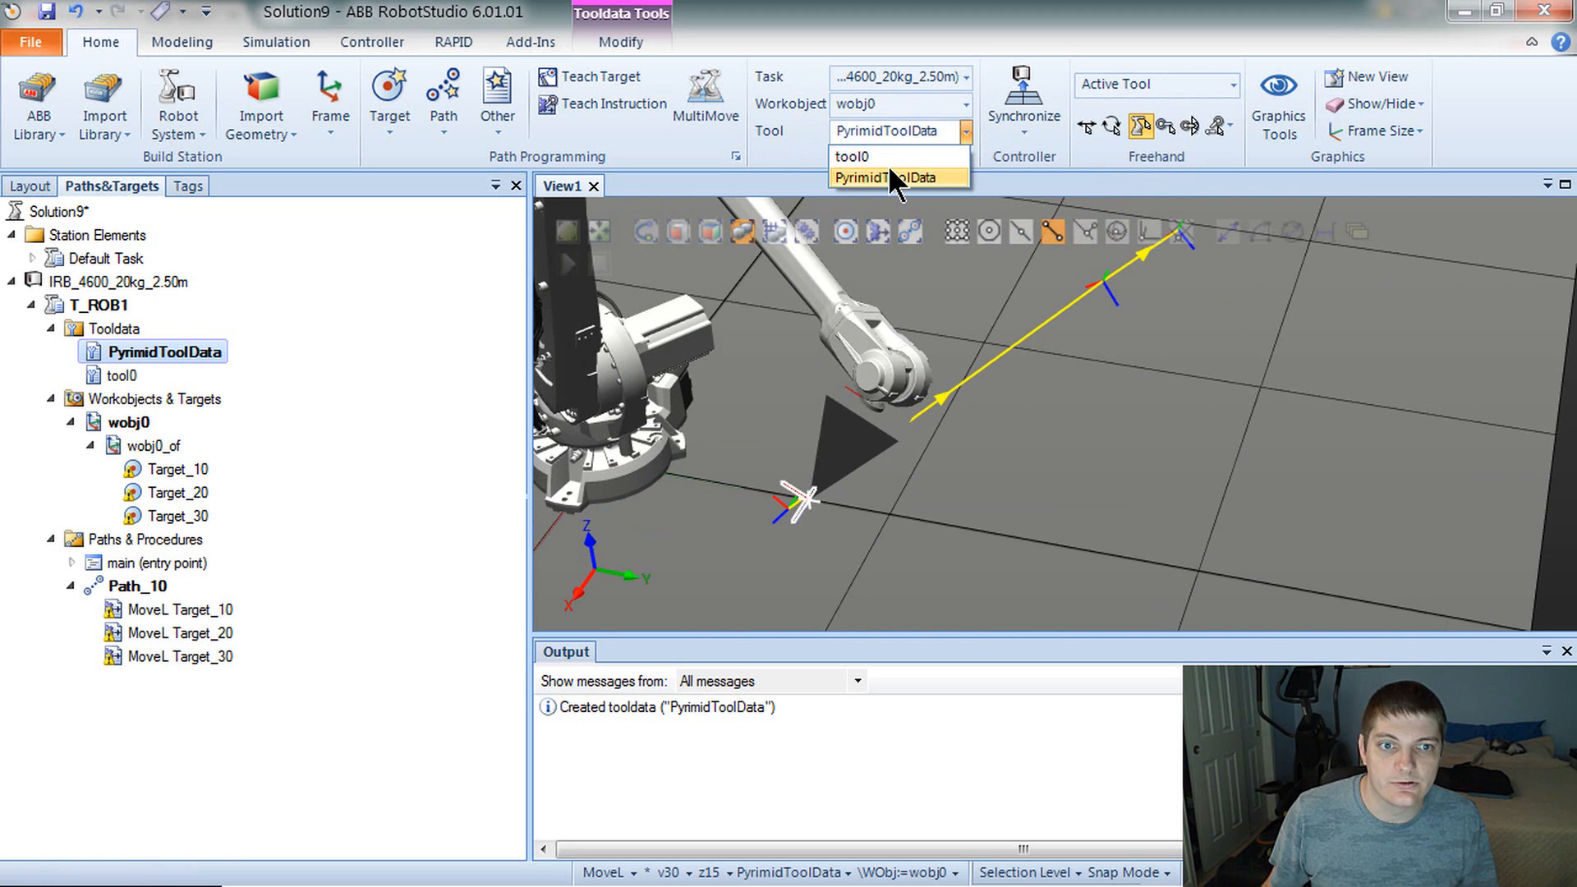
click(889, 175)
- Try rotating the pyramid part freehand in the active tool's coordinate system
click(825, 486)
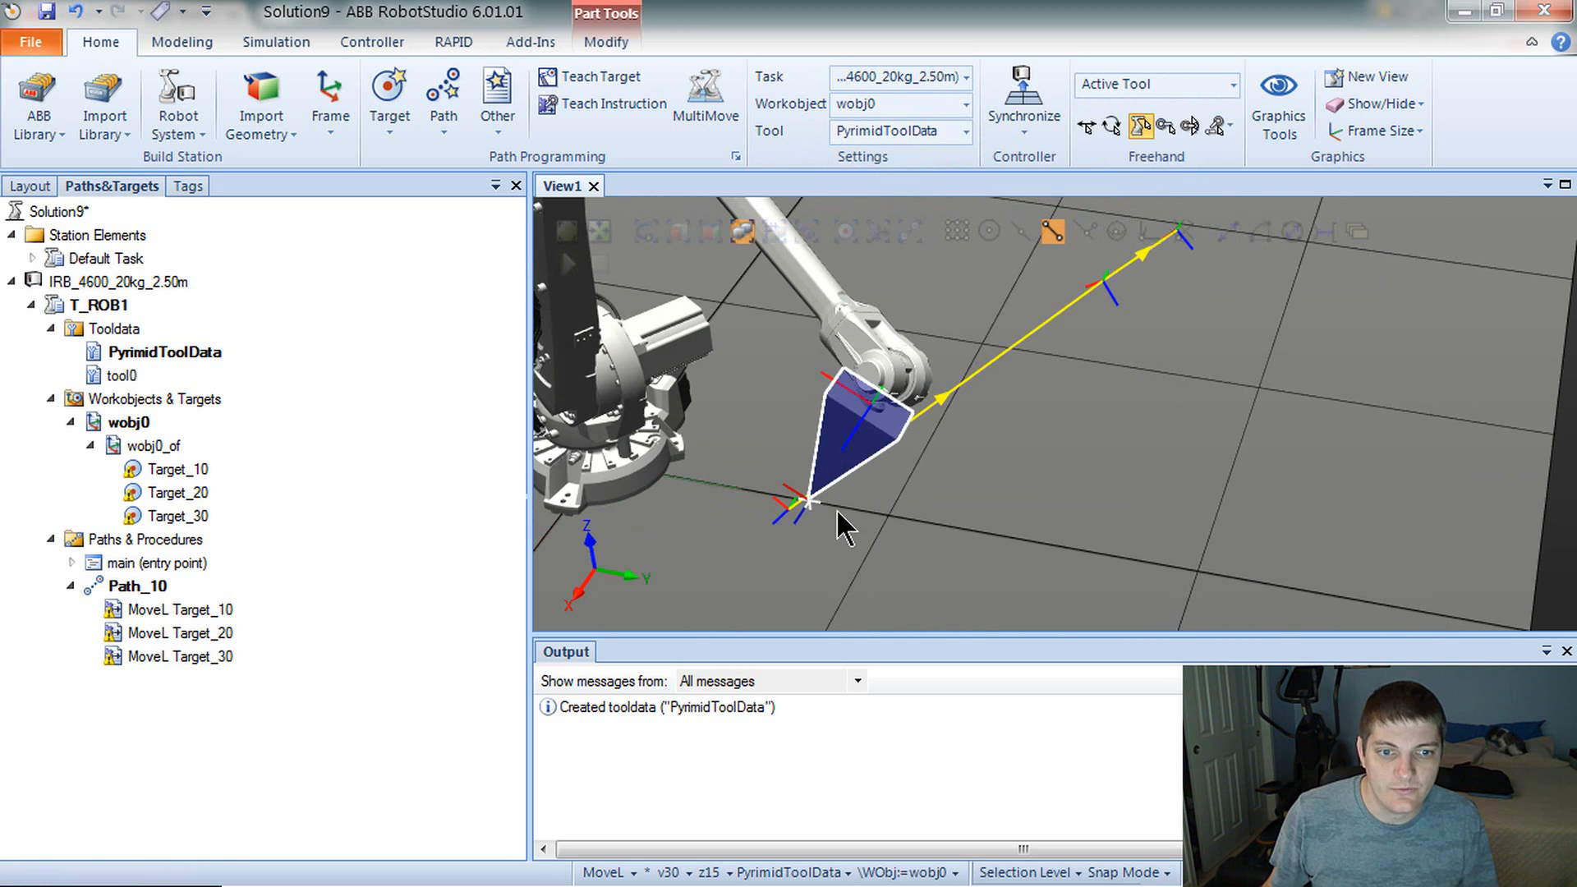
ctrl+shift+drag(833, 513, 863, 552)
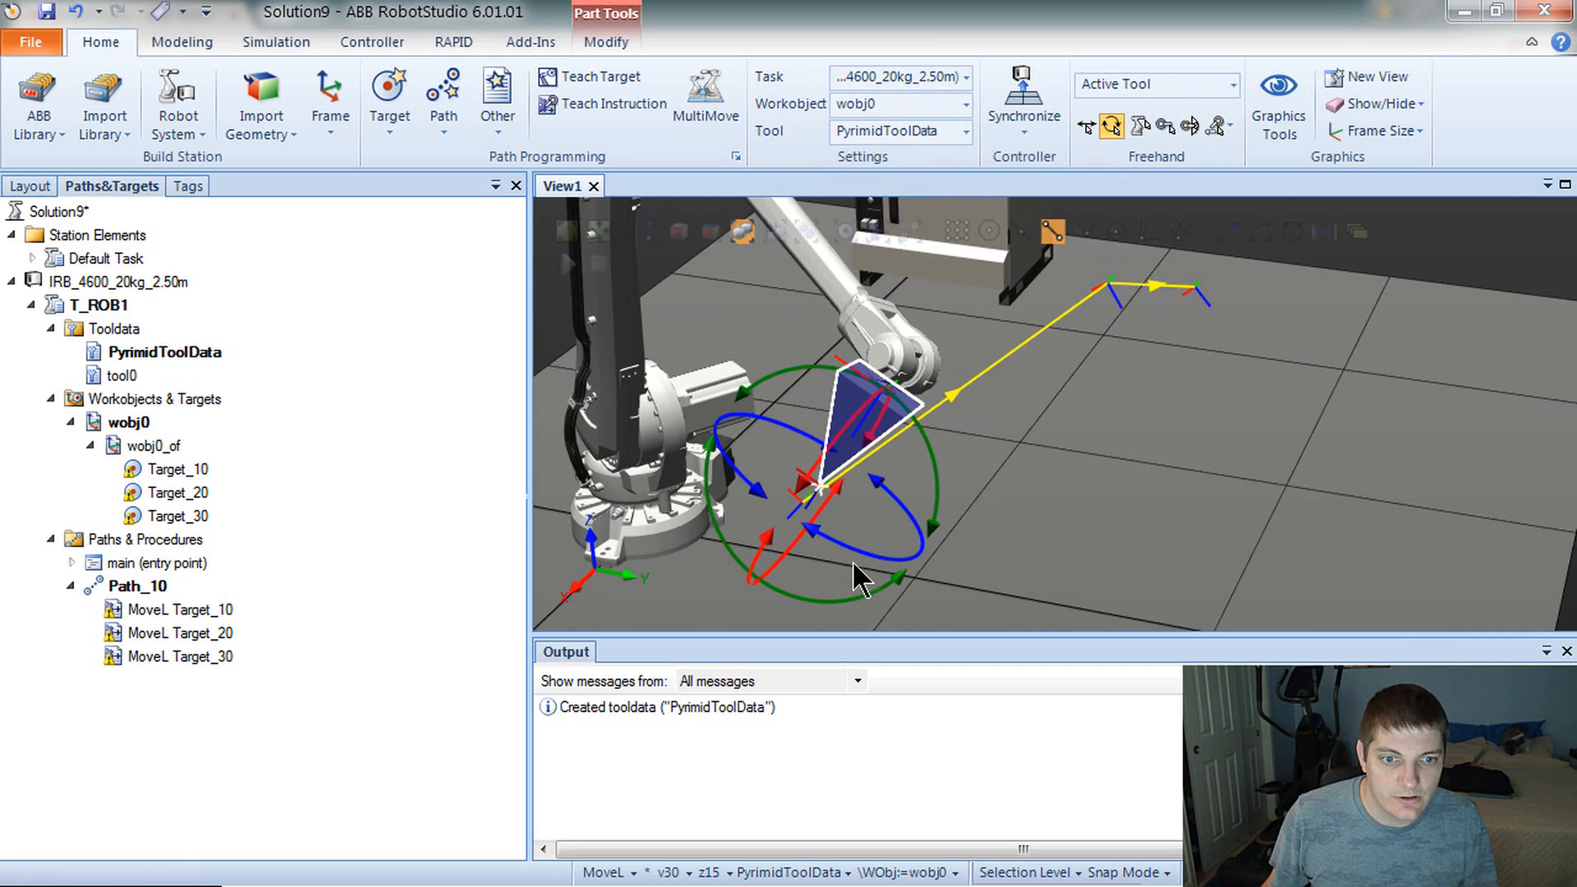
ctrl+shift+drag(793, 523, 822, 526)
ctrl+shift+drag(821, 525, 847, 530)
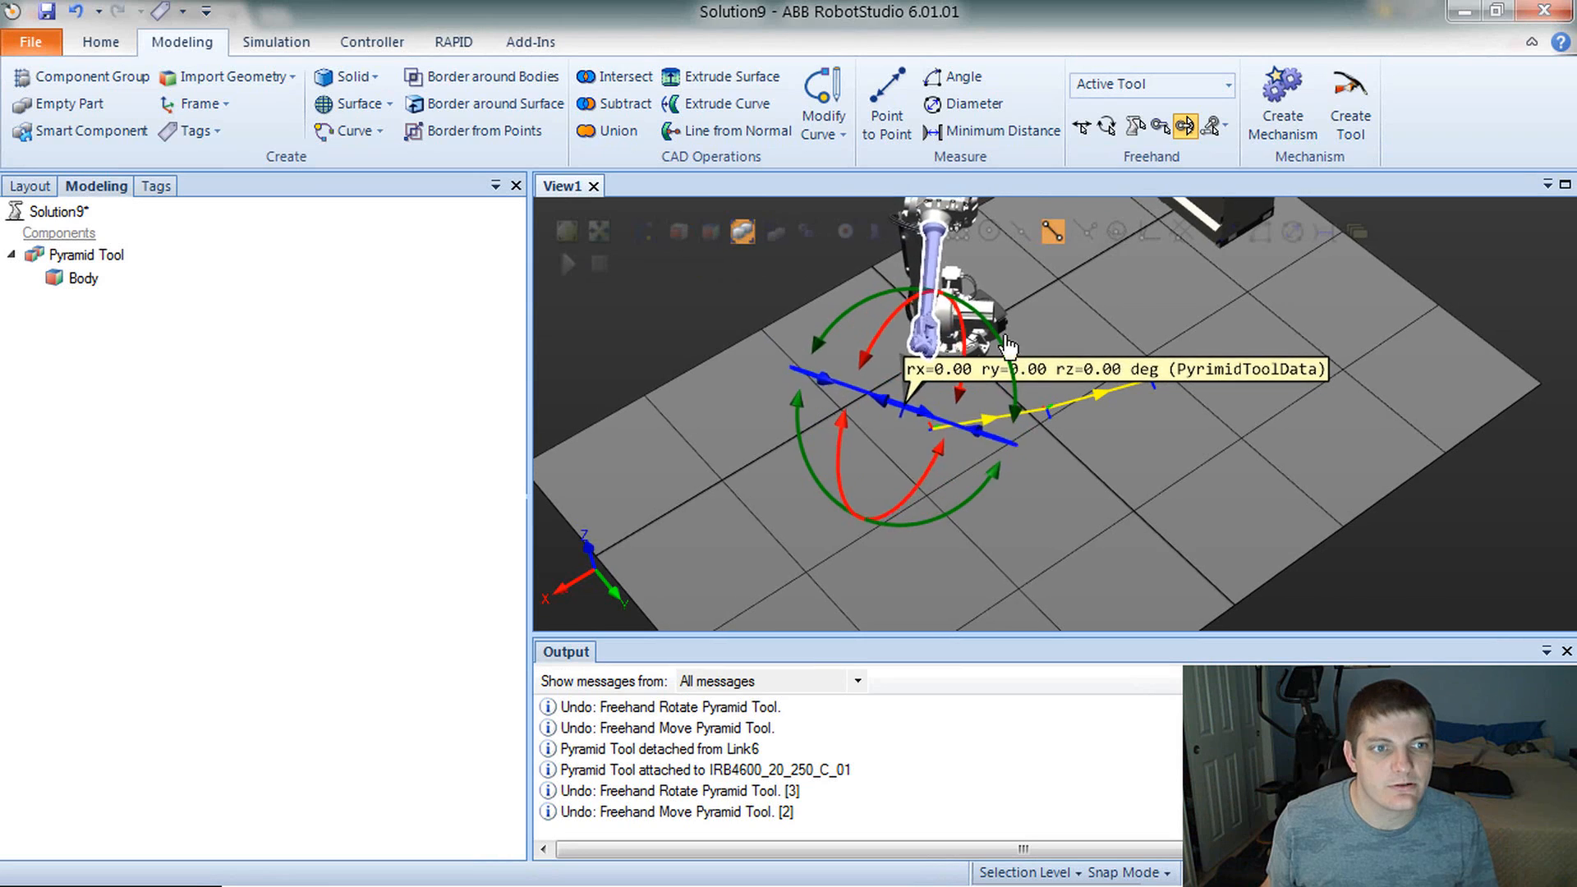
- Jog-reorient the robot freehand about the pyramid's tip in the PyrimidToolData frame
ctrl+shift+drag(1041, 376, 958, 430)
scroll(897, 385, up, 5)
scroll(889, 374, up, 5)
ctrl+drag(881, 325, 928, 485)
drag(894, 379, 1021, 436)
ctrl+shift+drag(986, 423, 1105, 328)
ctrl+drag(1105, 329, 932, 469)
scroll(1051, 526, down, 4)
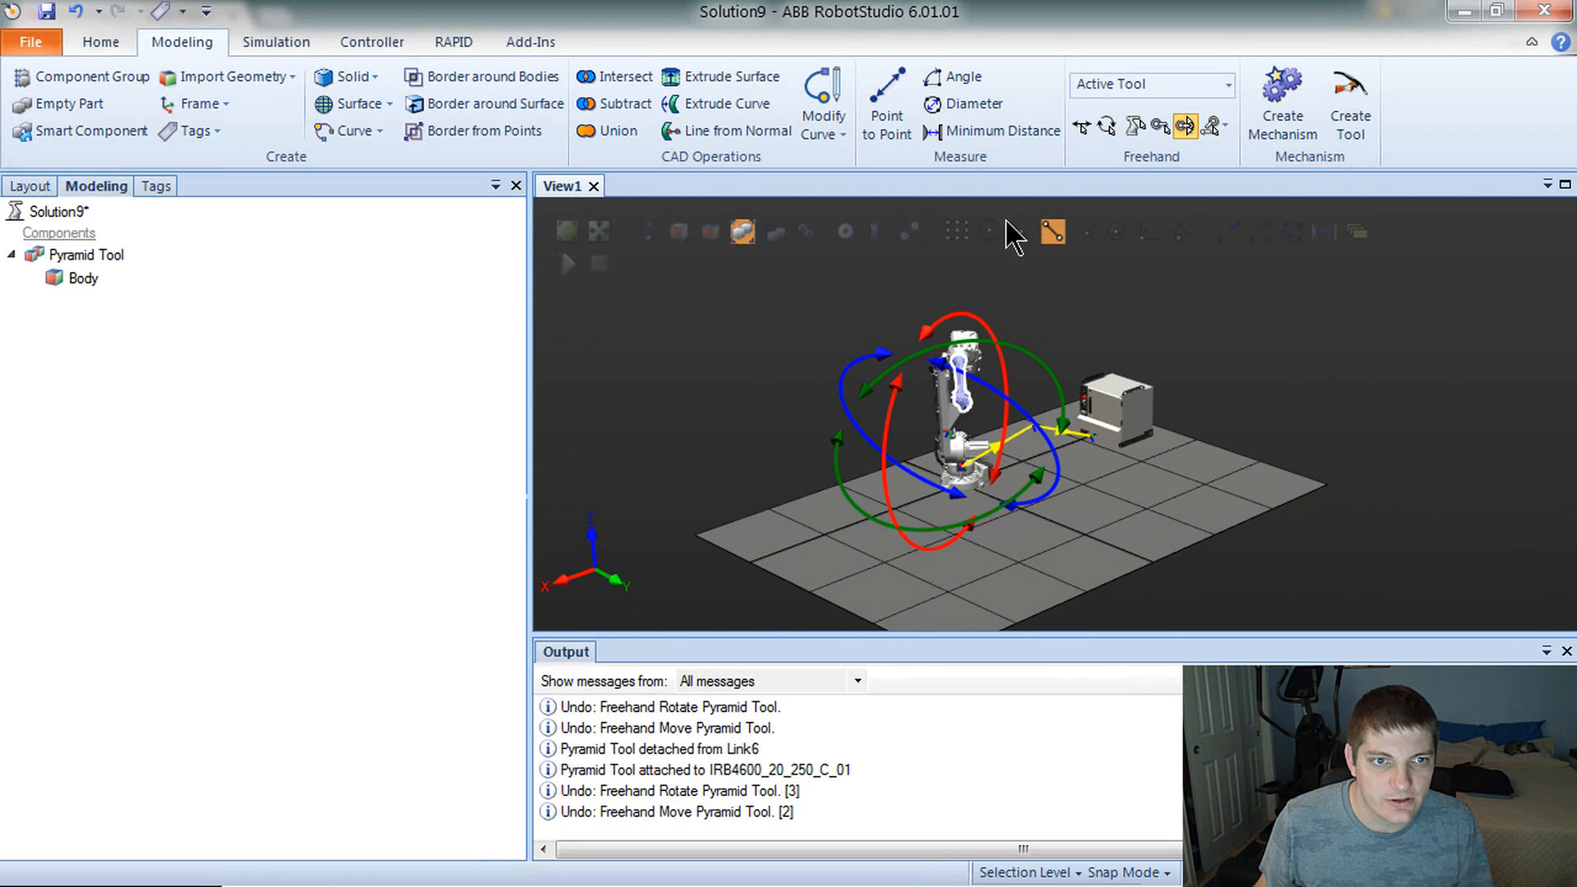
- Show the robot at Target_10 of wobj0 with the View Robot at Target option
click(98, 43)
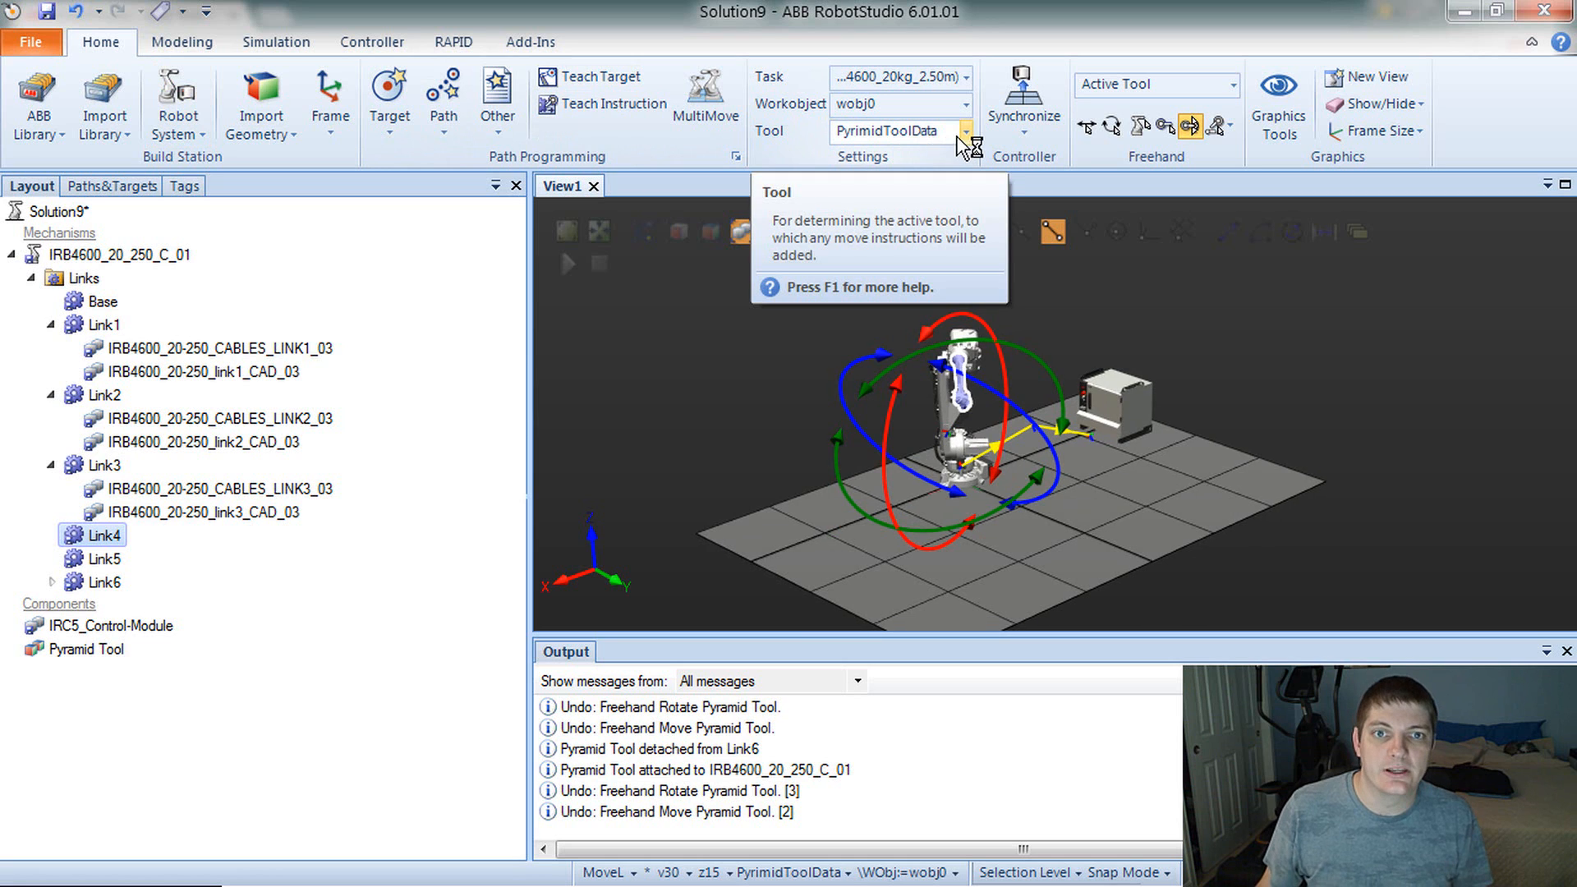
click(114, 189)
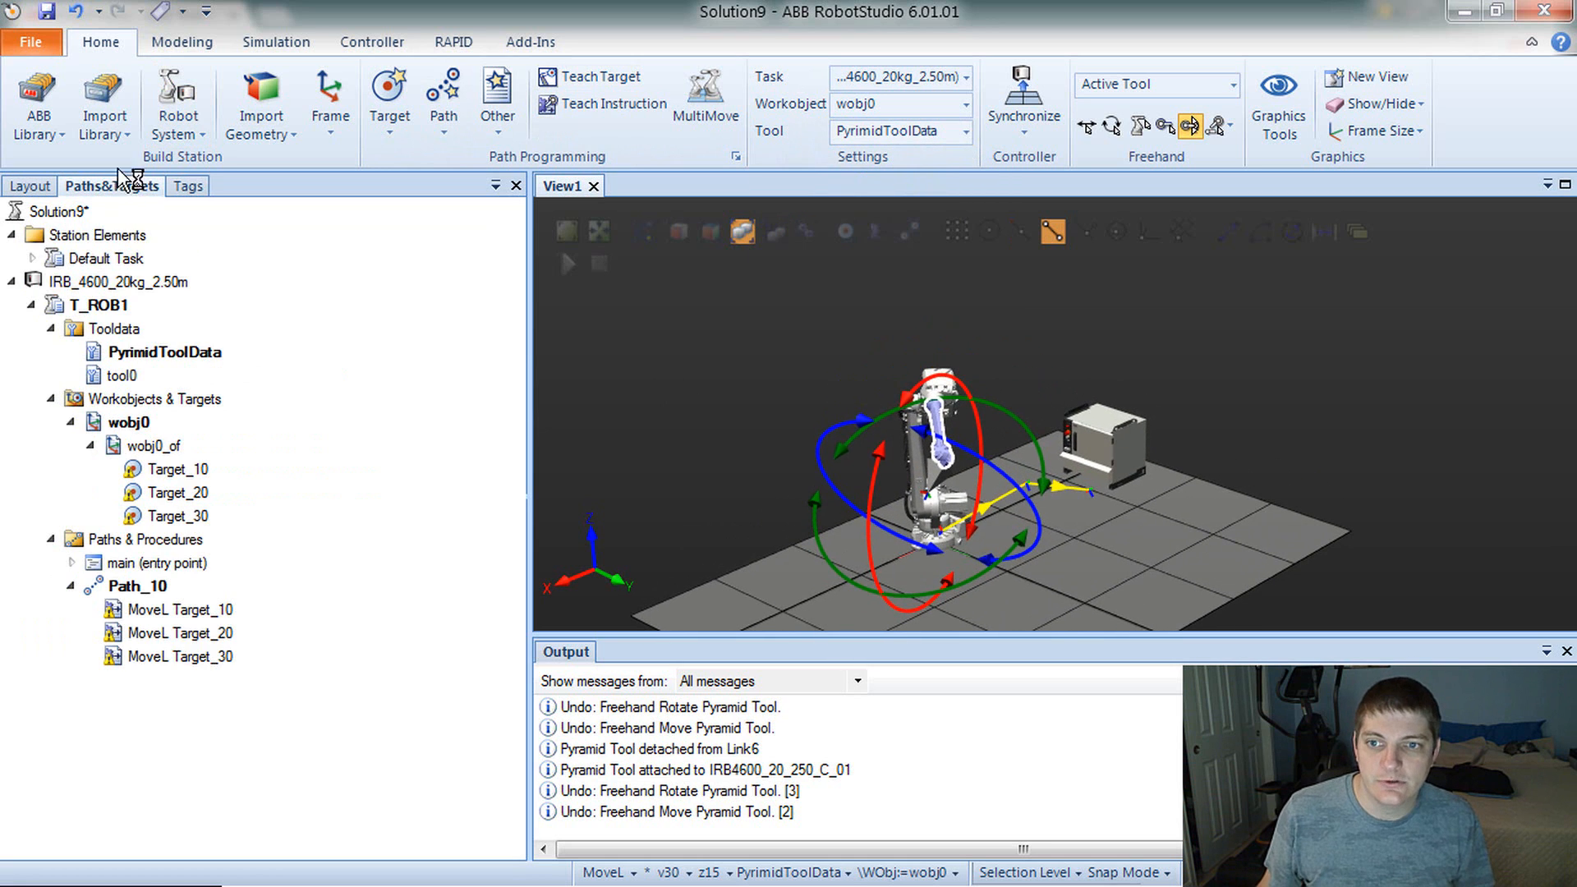
click(184, 469)
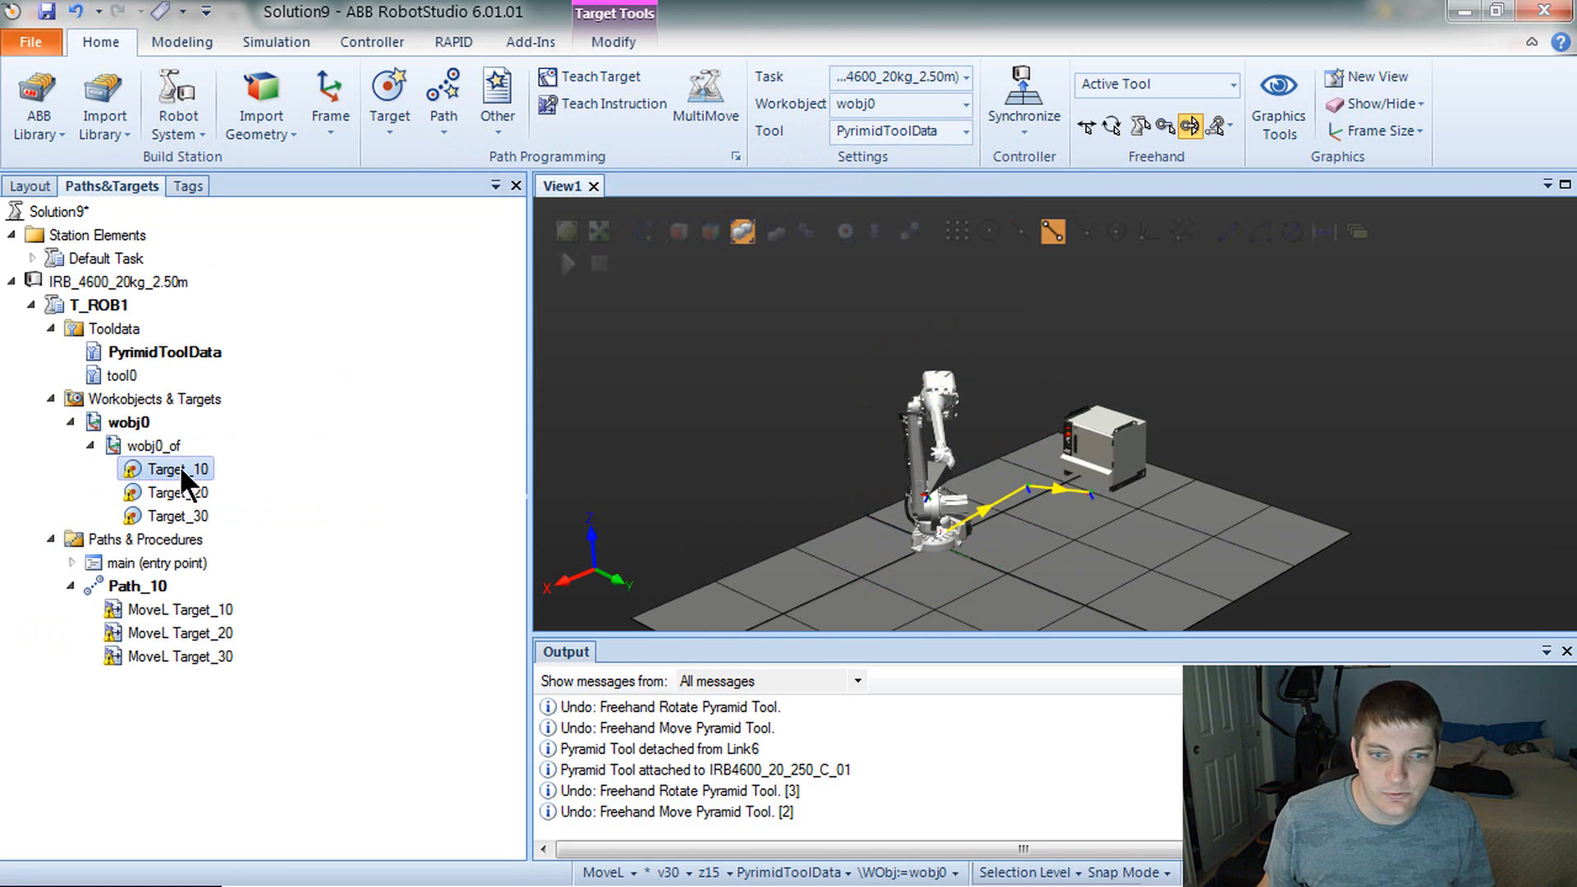
right_click(179, 469)
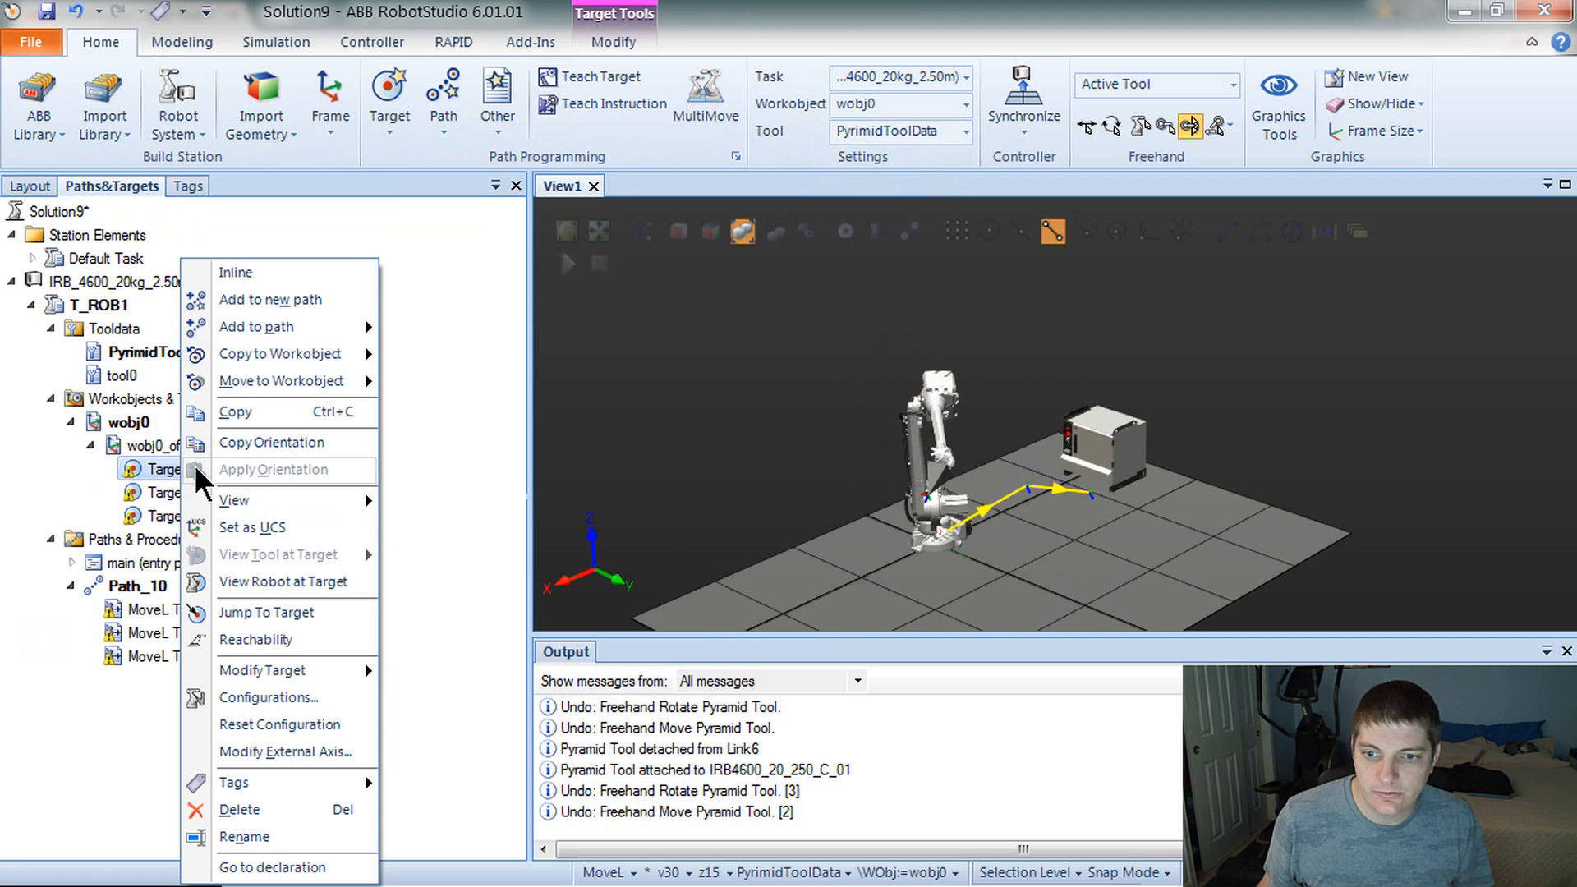
click(305, 584)
ctrl+shift+drag(912, 530, 1003, 299)
scroll(826, 570, up, 3)
ctrl+shift+drag(789, 310, 903, 410)
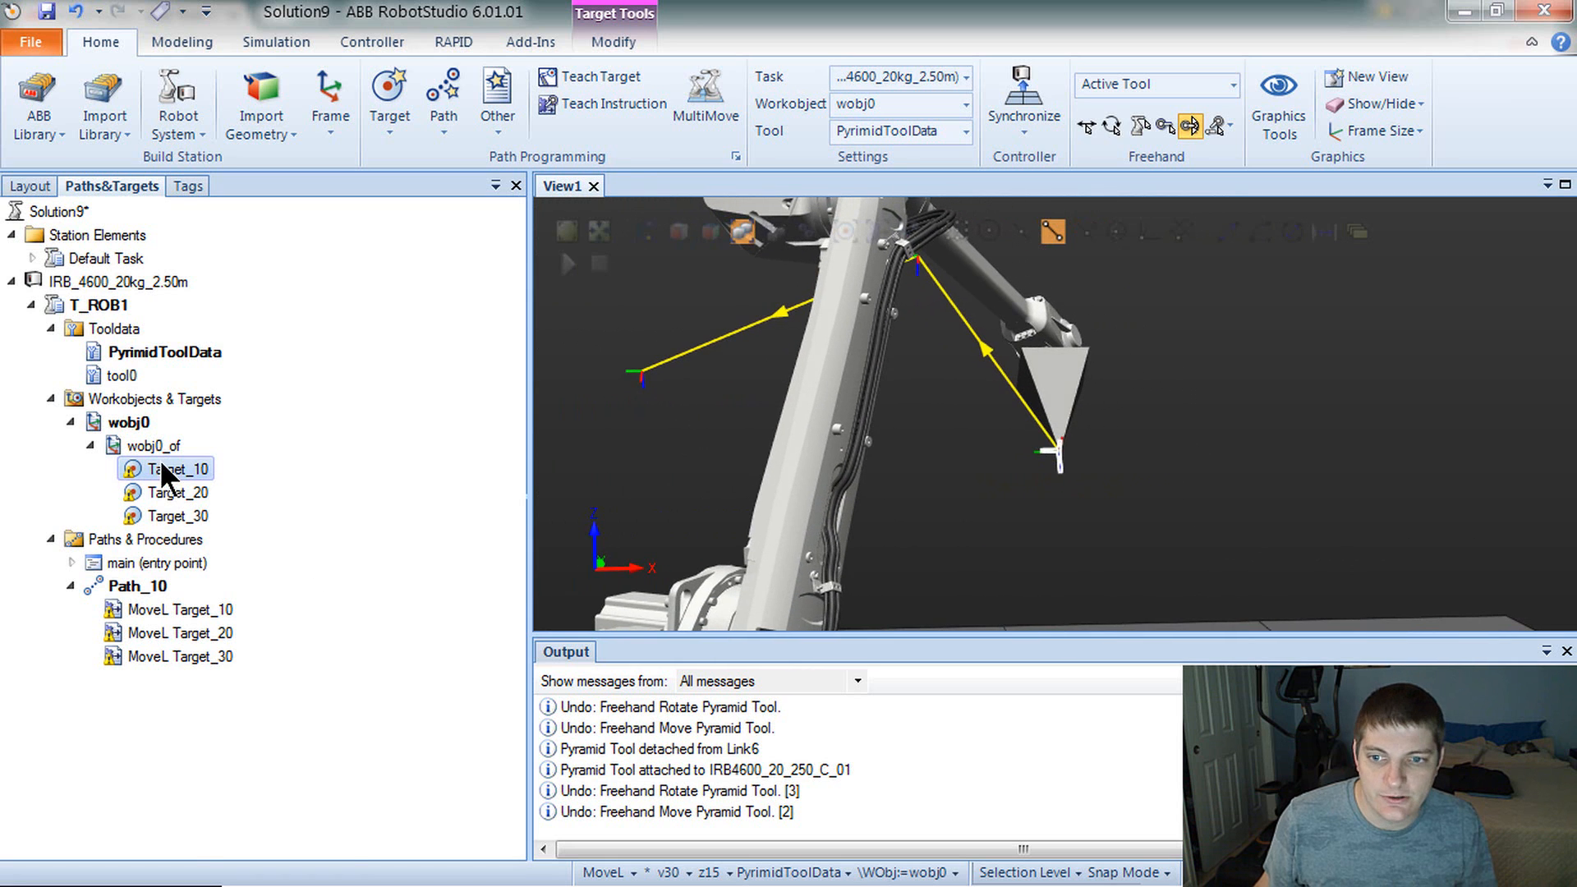
- Rotate Target_10 by 5 degrees about its local X axis
right_click(159, 462)
mouse_move(318, 672)
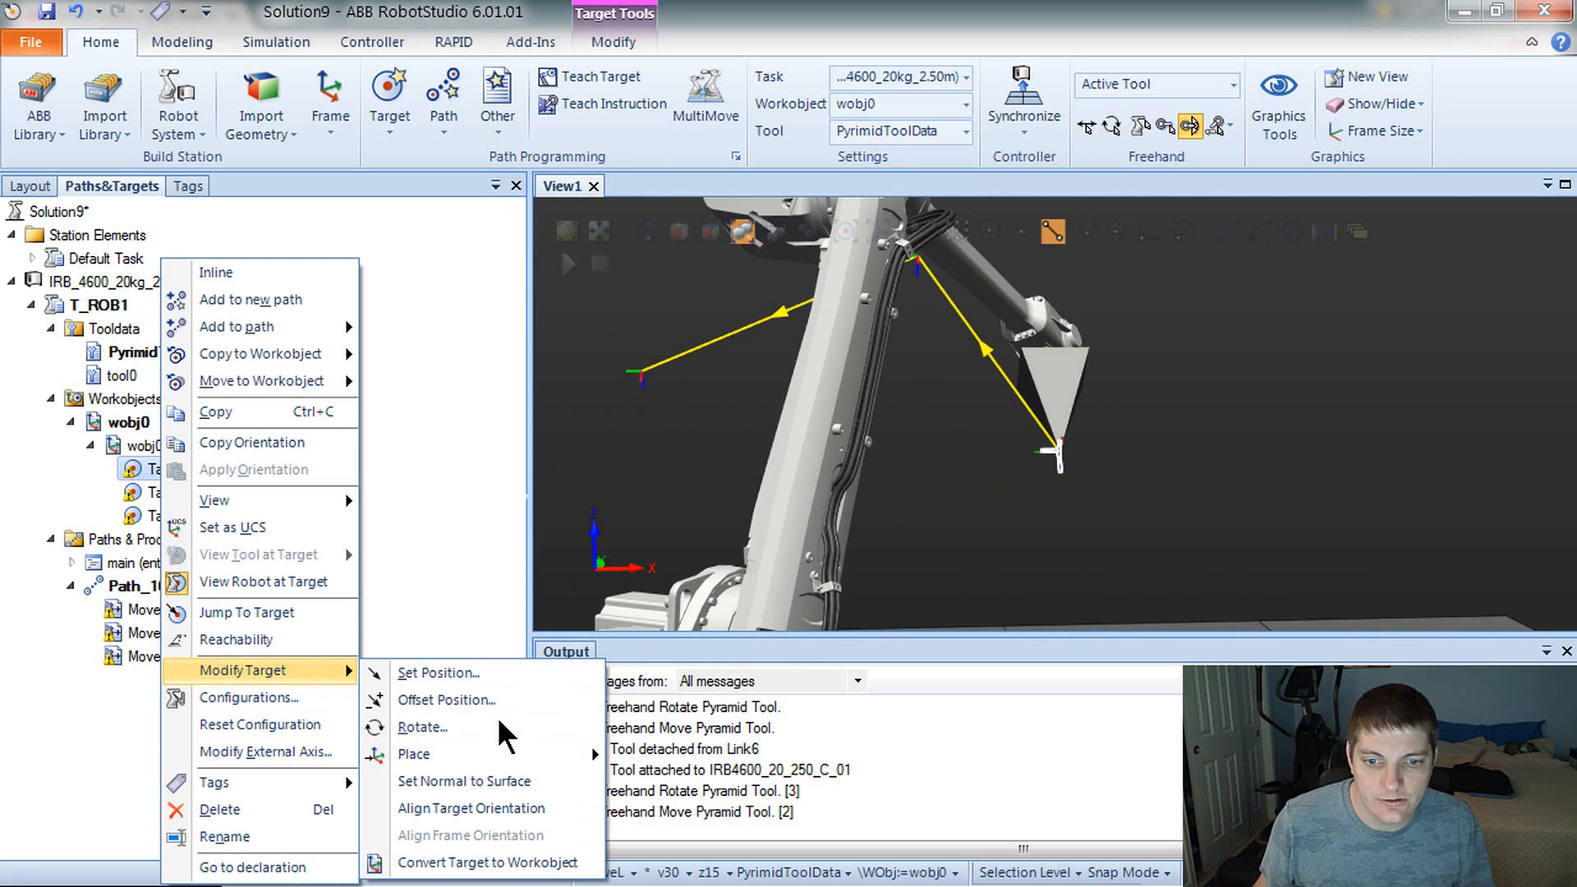
click(486, 723)
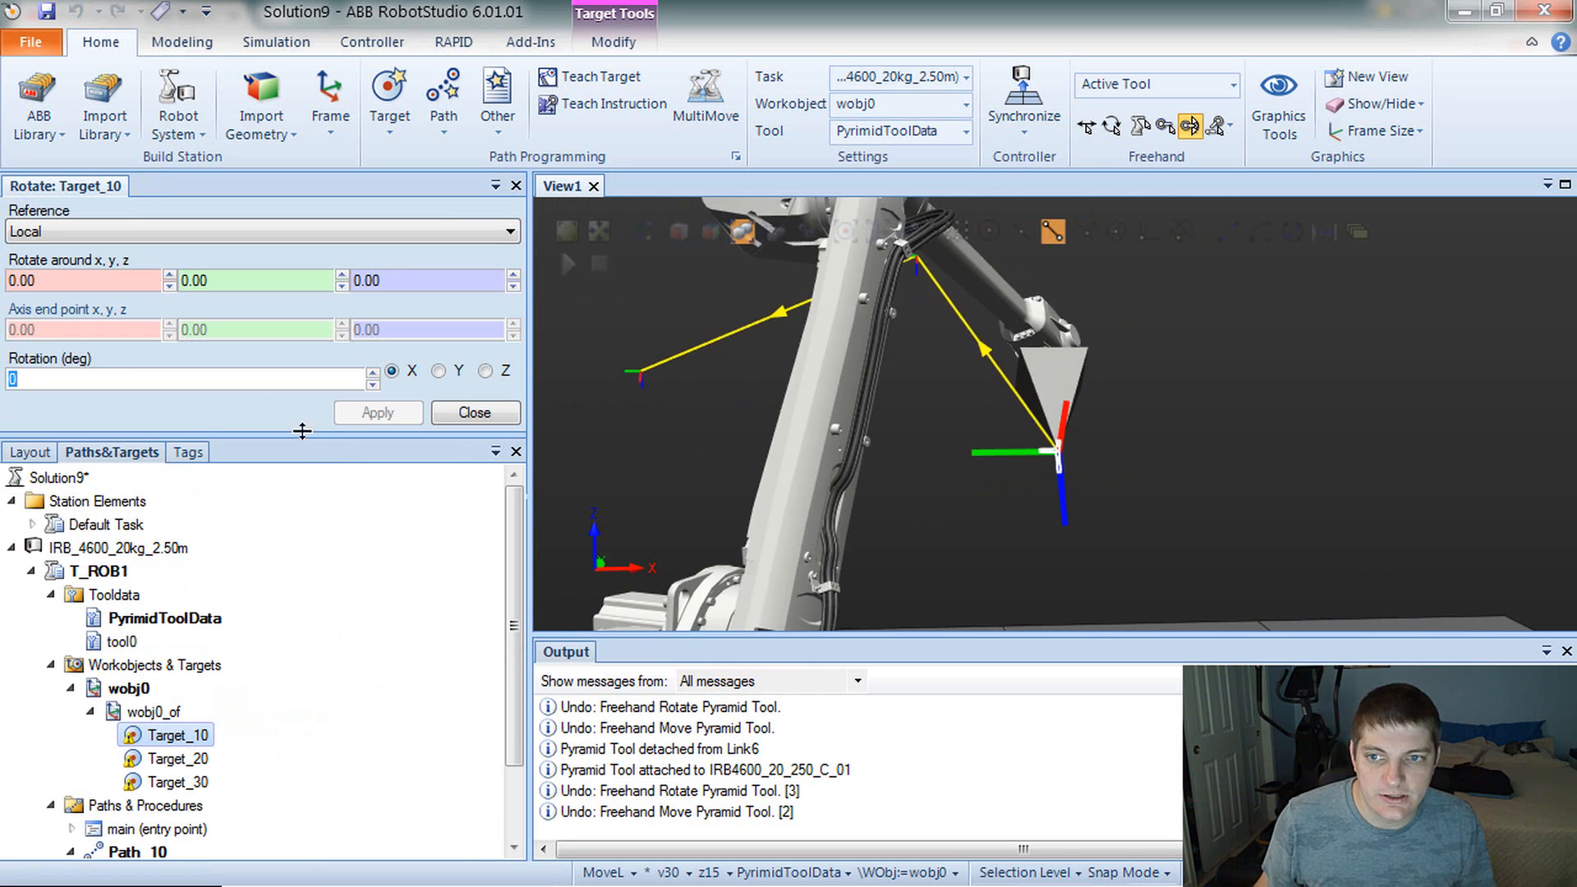
ctrl+shift+drag(655, 429, 904, 474)
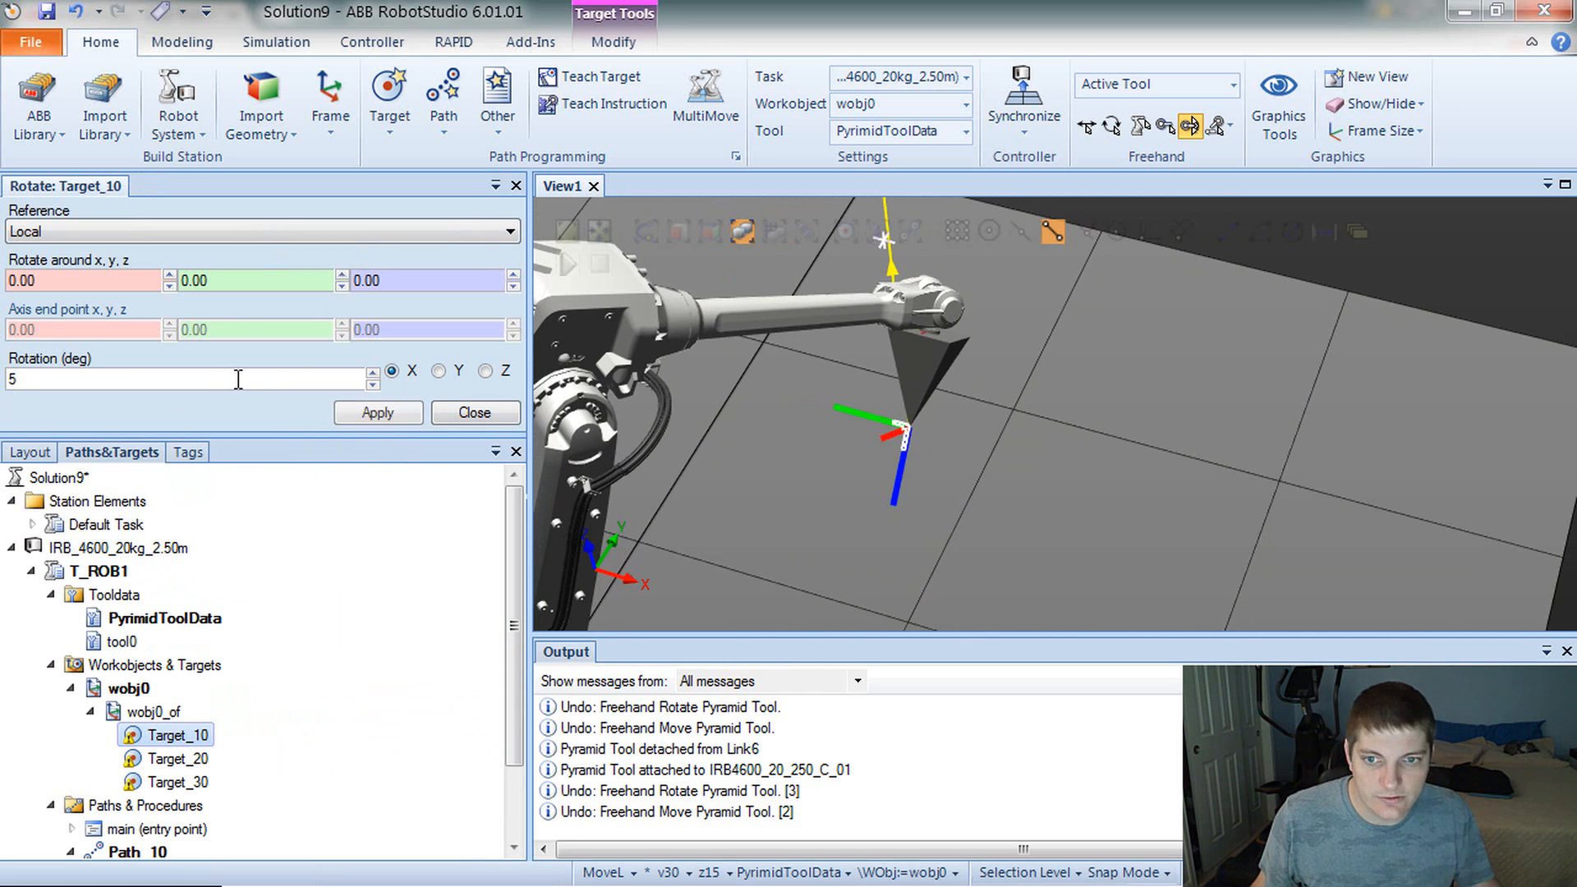
click(378, 414)
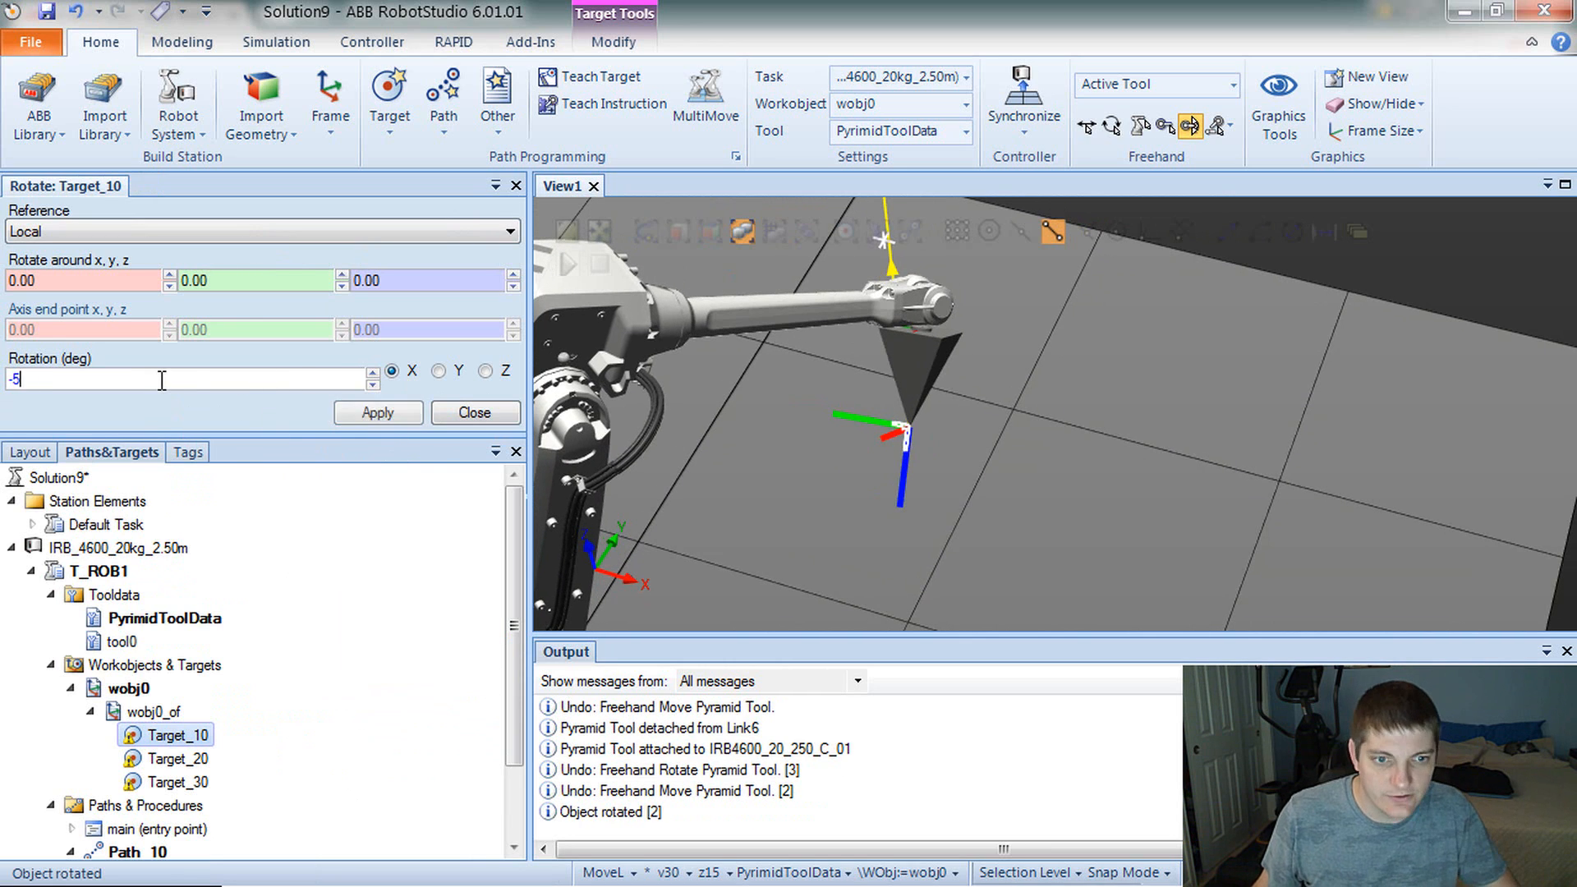
- Rotate Target_10 about its local X axis in repeated increments of -5 degrees
key(Return)
key(Return)
key(Return)
key(Return)
key(Return)
click(386, 414)
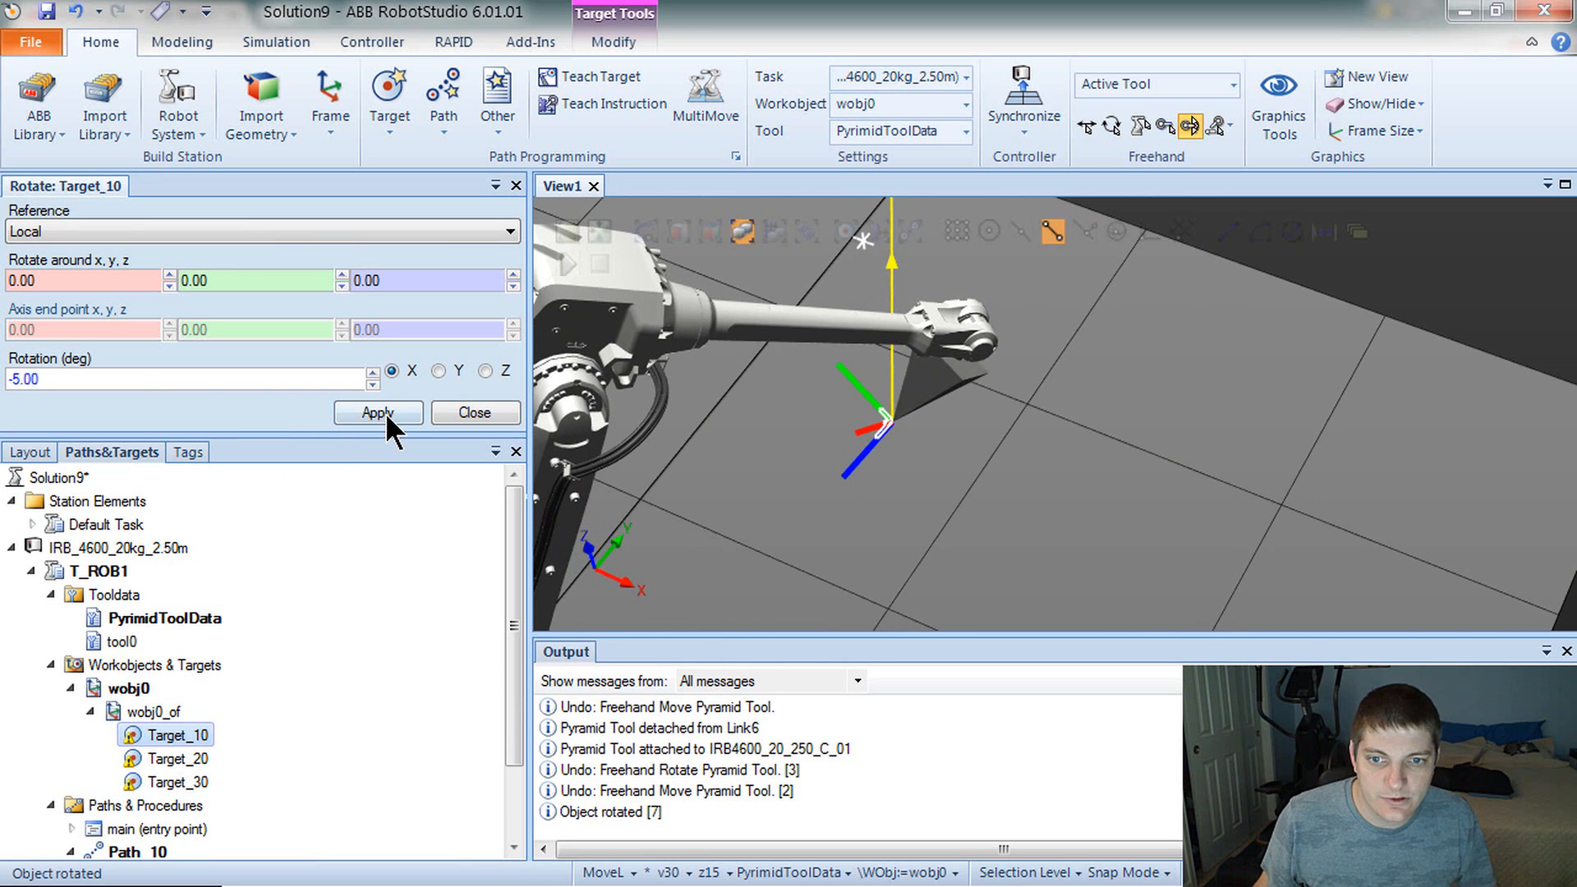
click(384, 413)
click(383, 414)
click(381, 413)
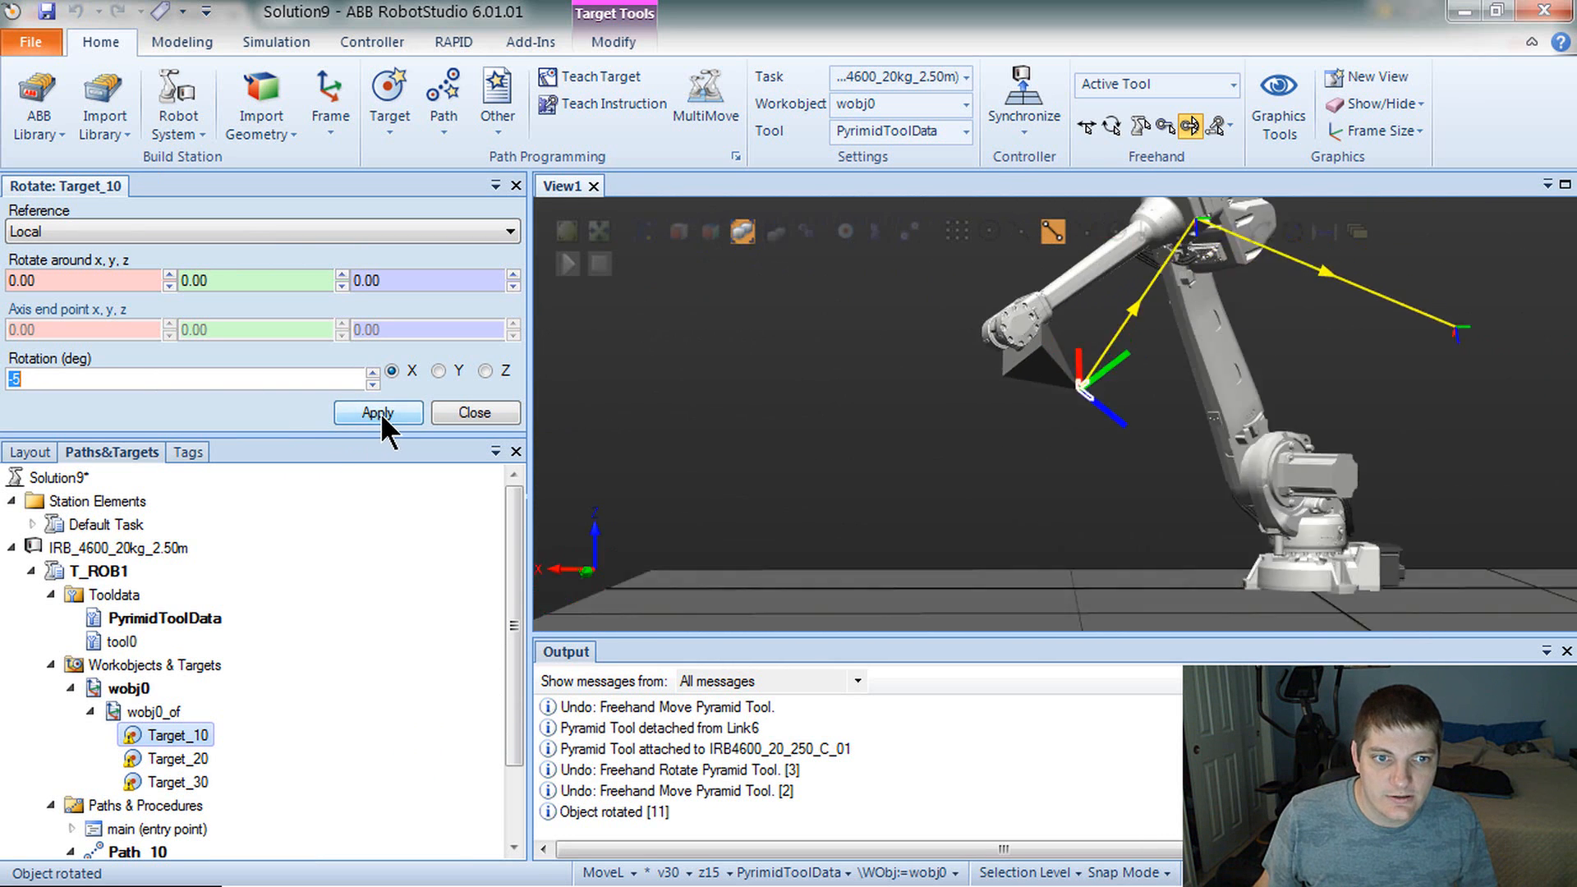
click(381, 412)
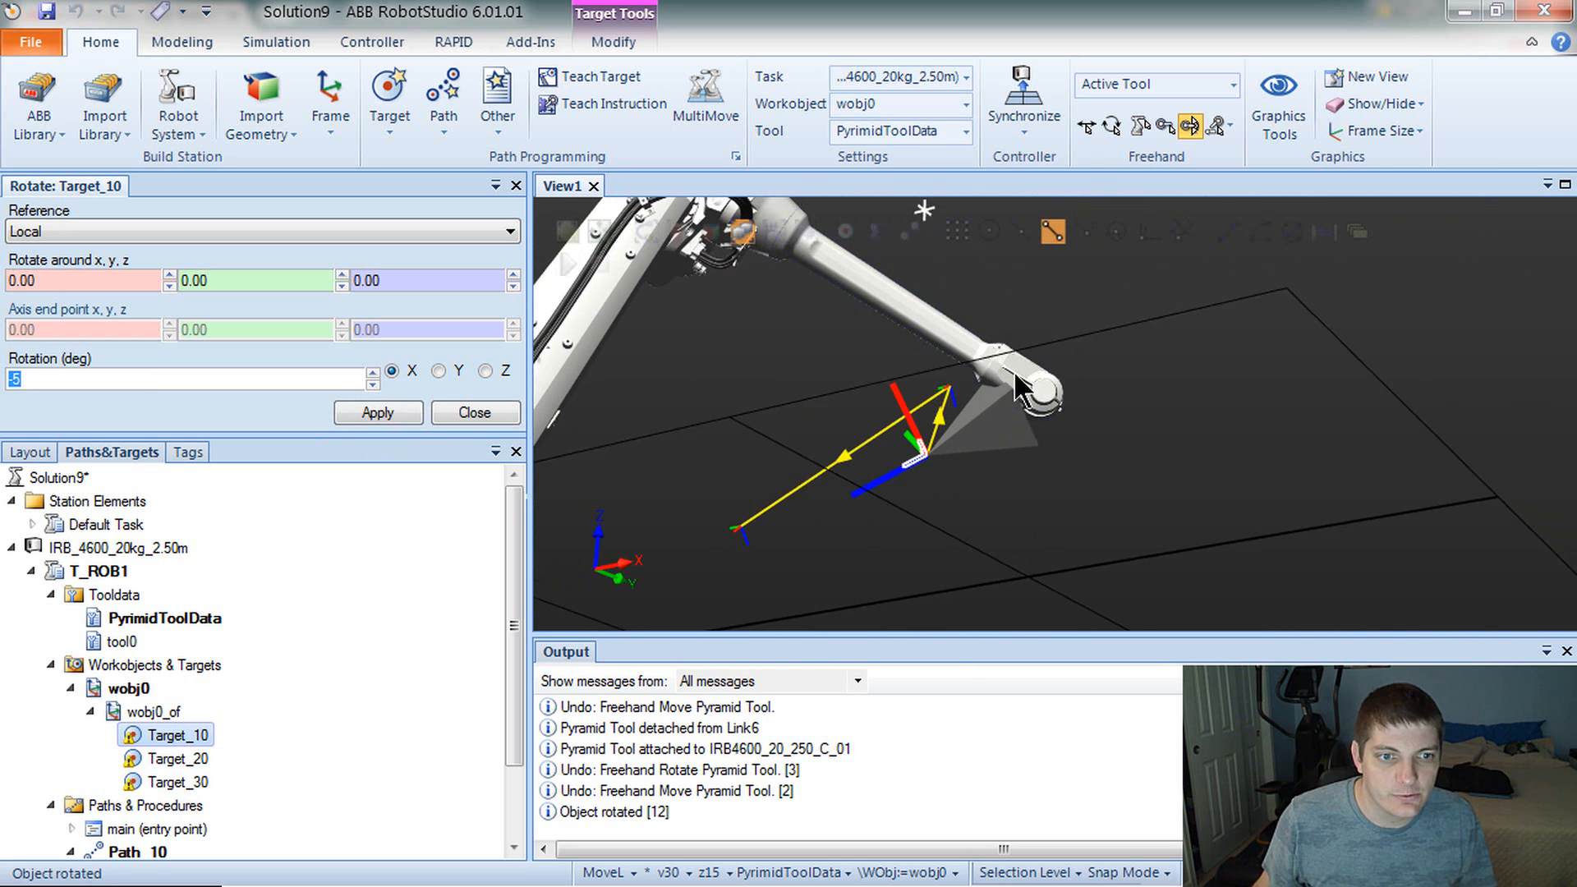
- Rotate Target_10 back about its local X axis in repeated increments of 5 degrees
ctrl+shift+drag(995, 399, 1073, 331)
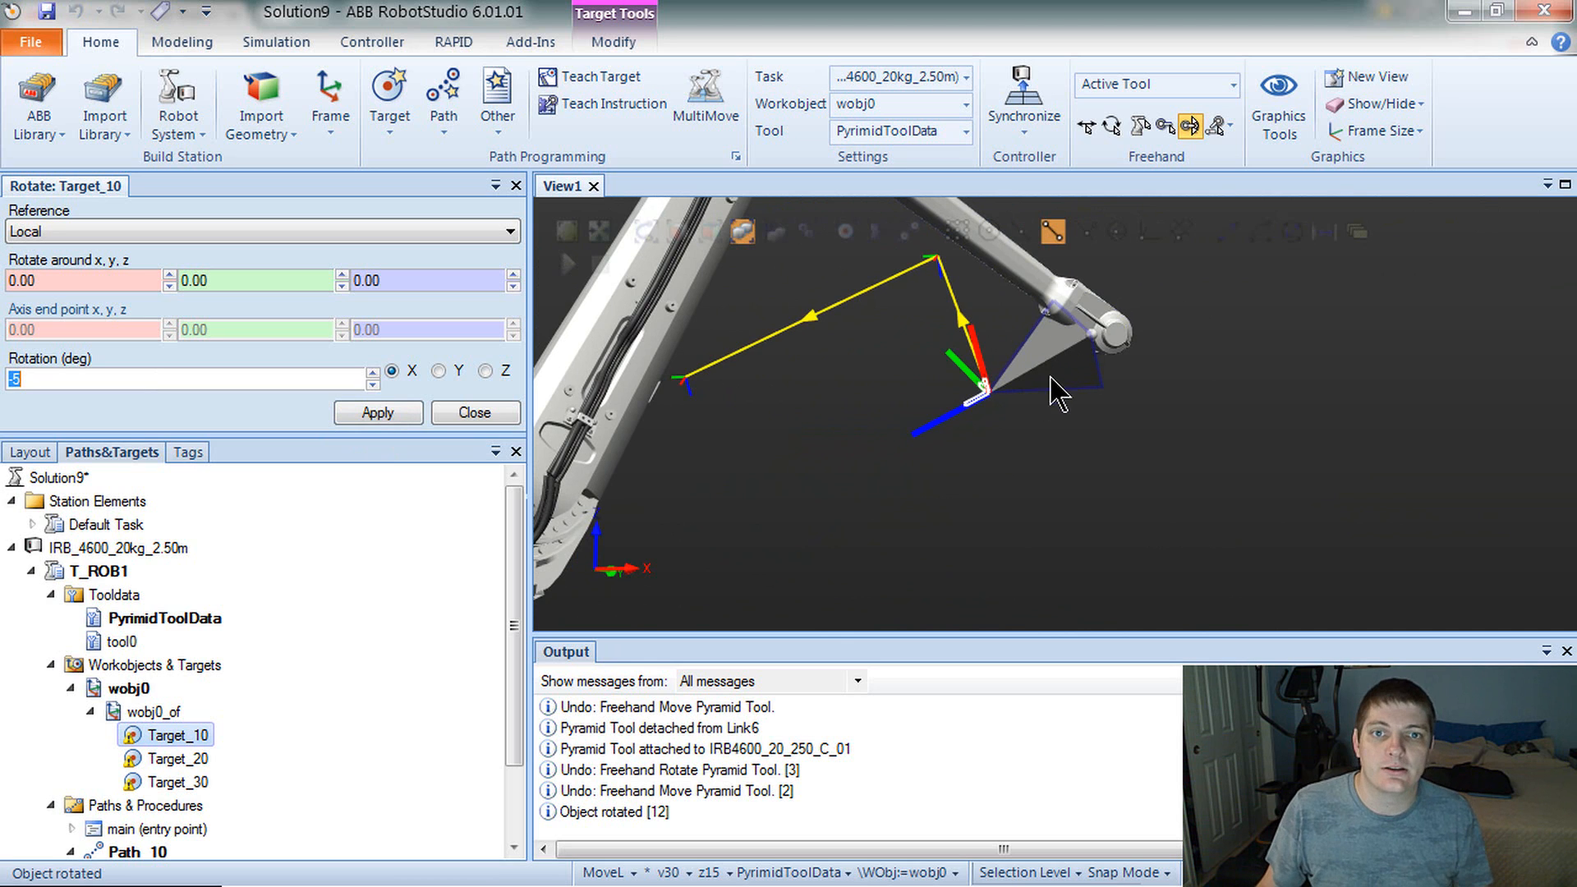
ctrl+shift+drag(1057, 343, 1062, 346)
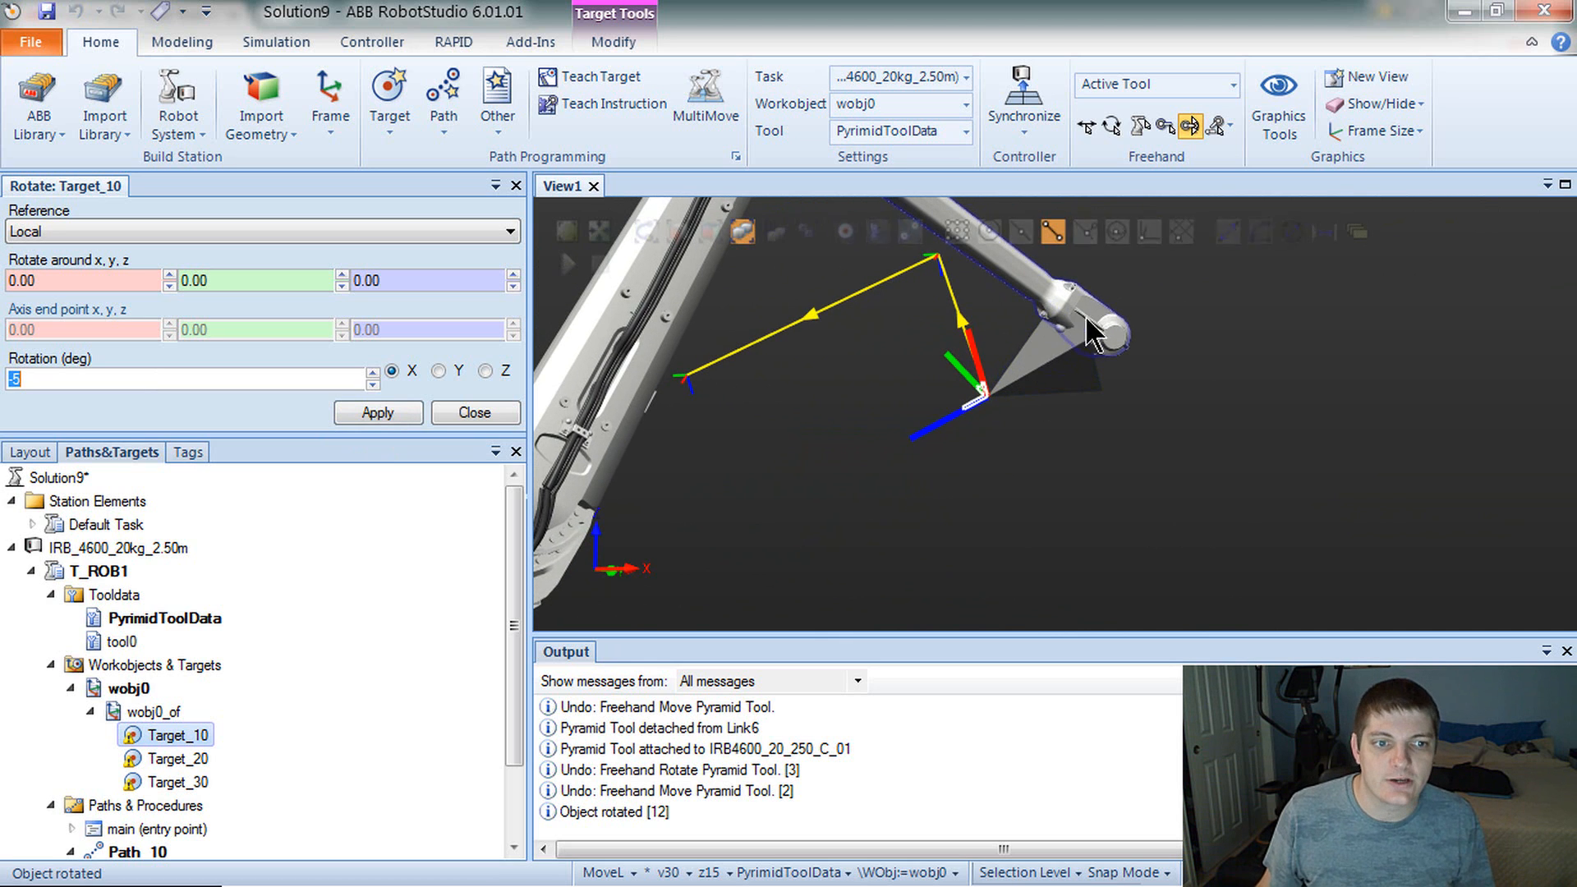
ctrl+shift+drag(1221, 455, 460, 493)
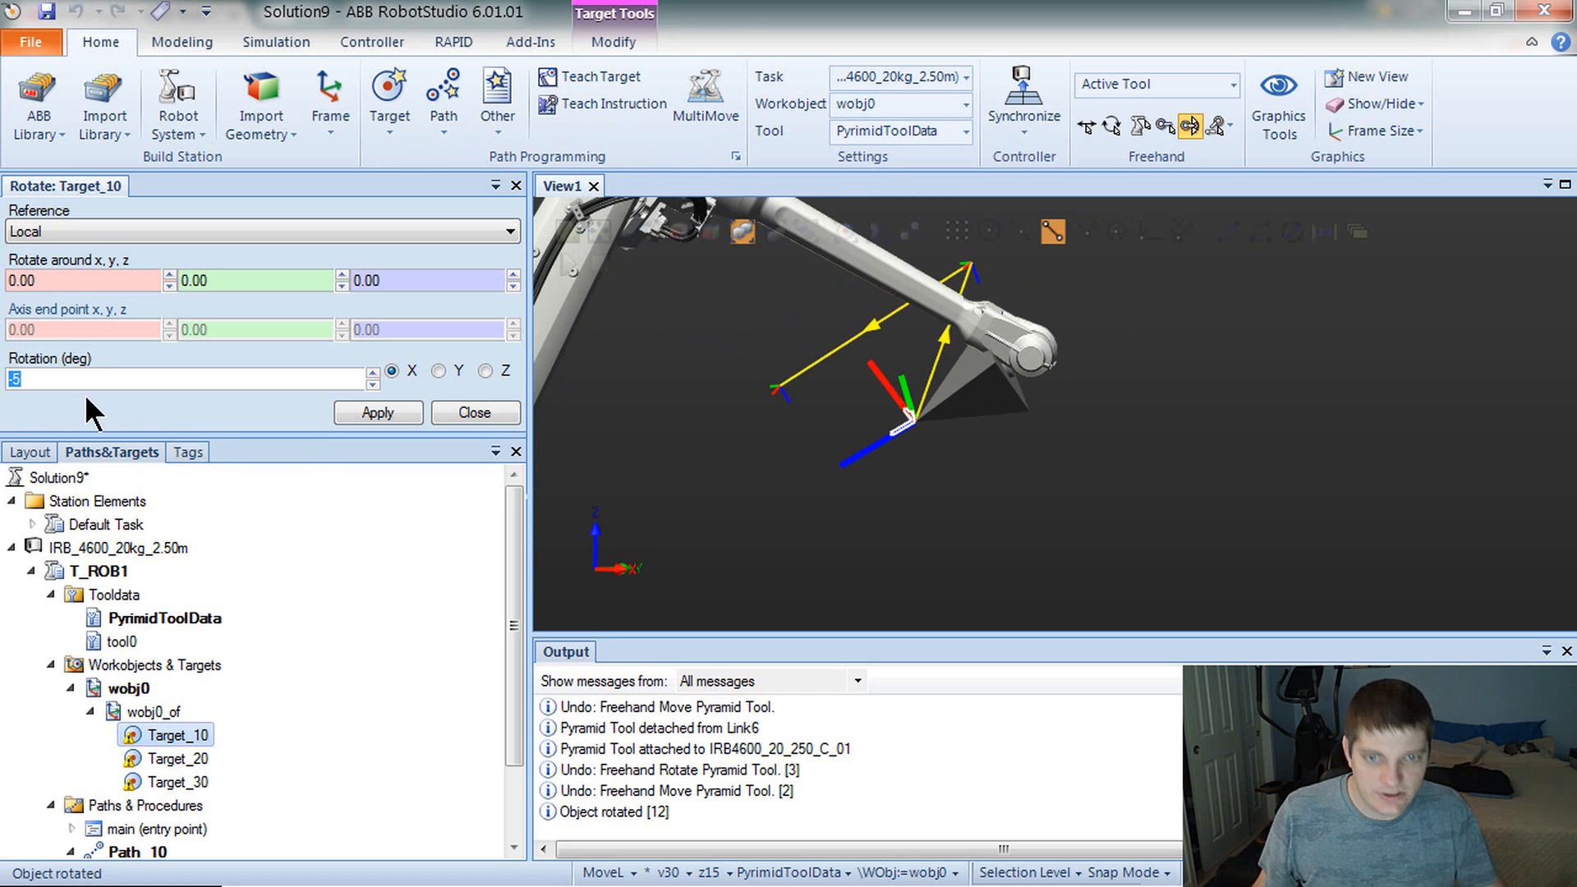
text(5)
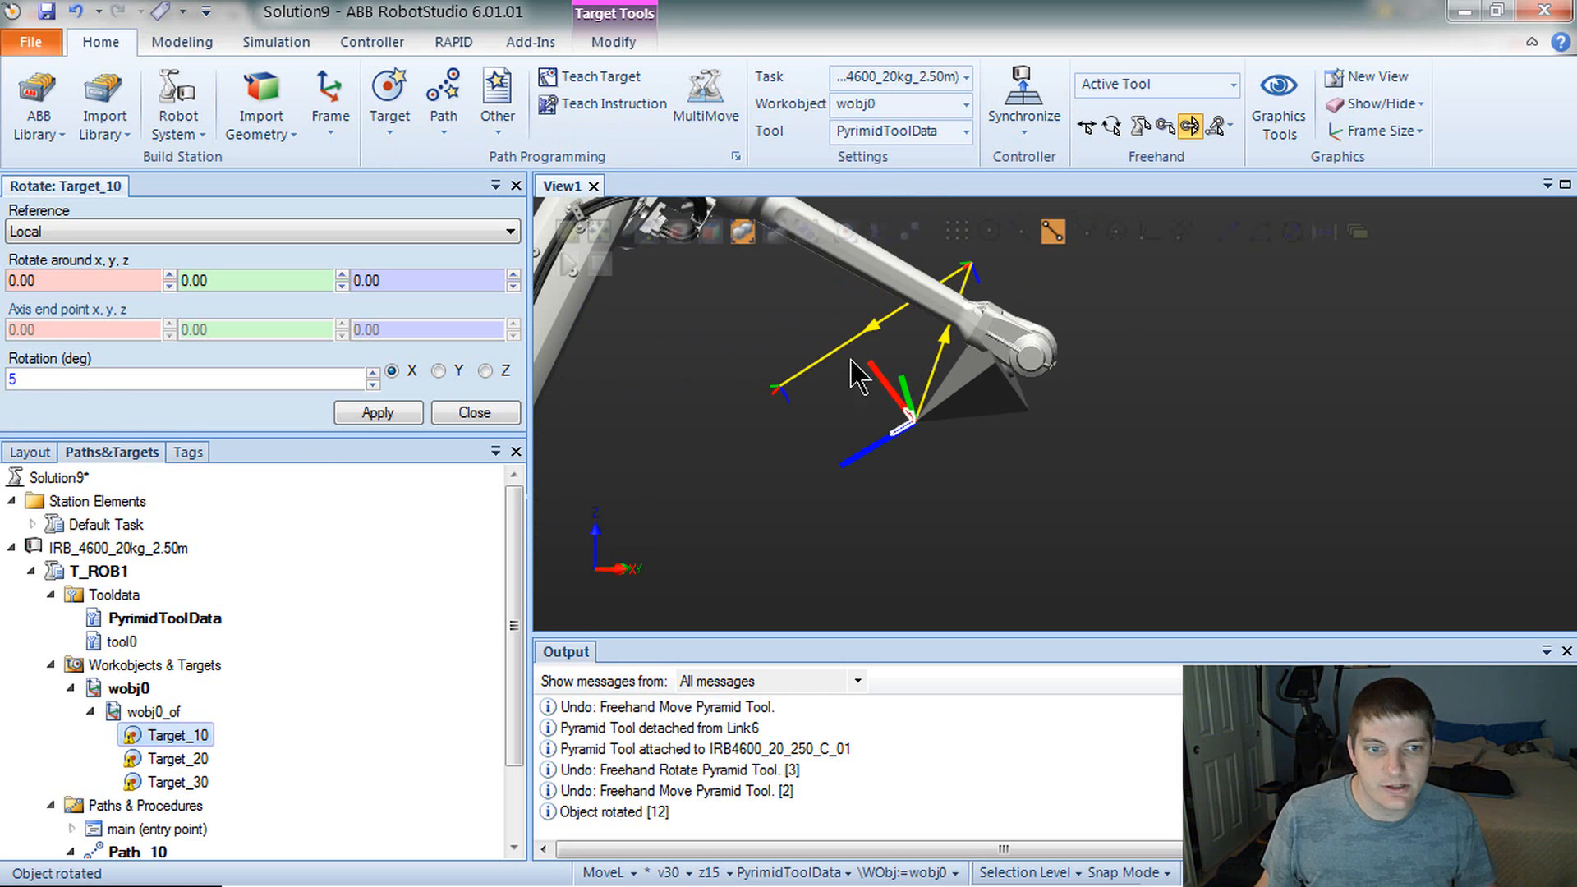
click(1024, 115)
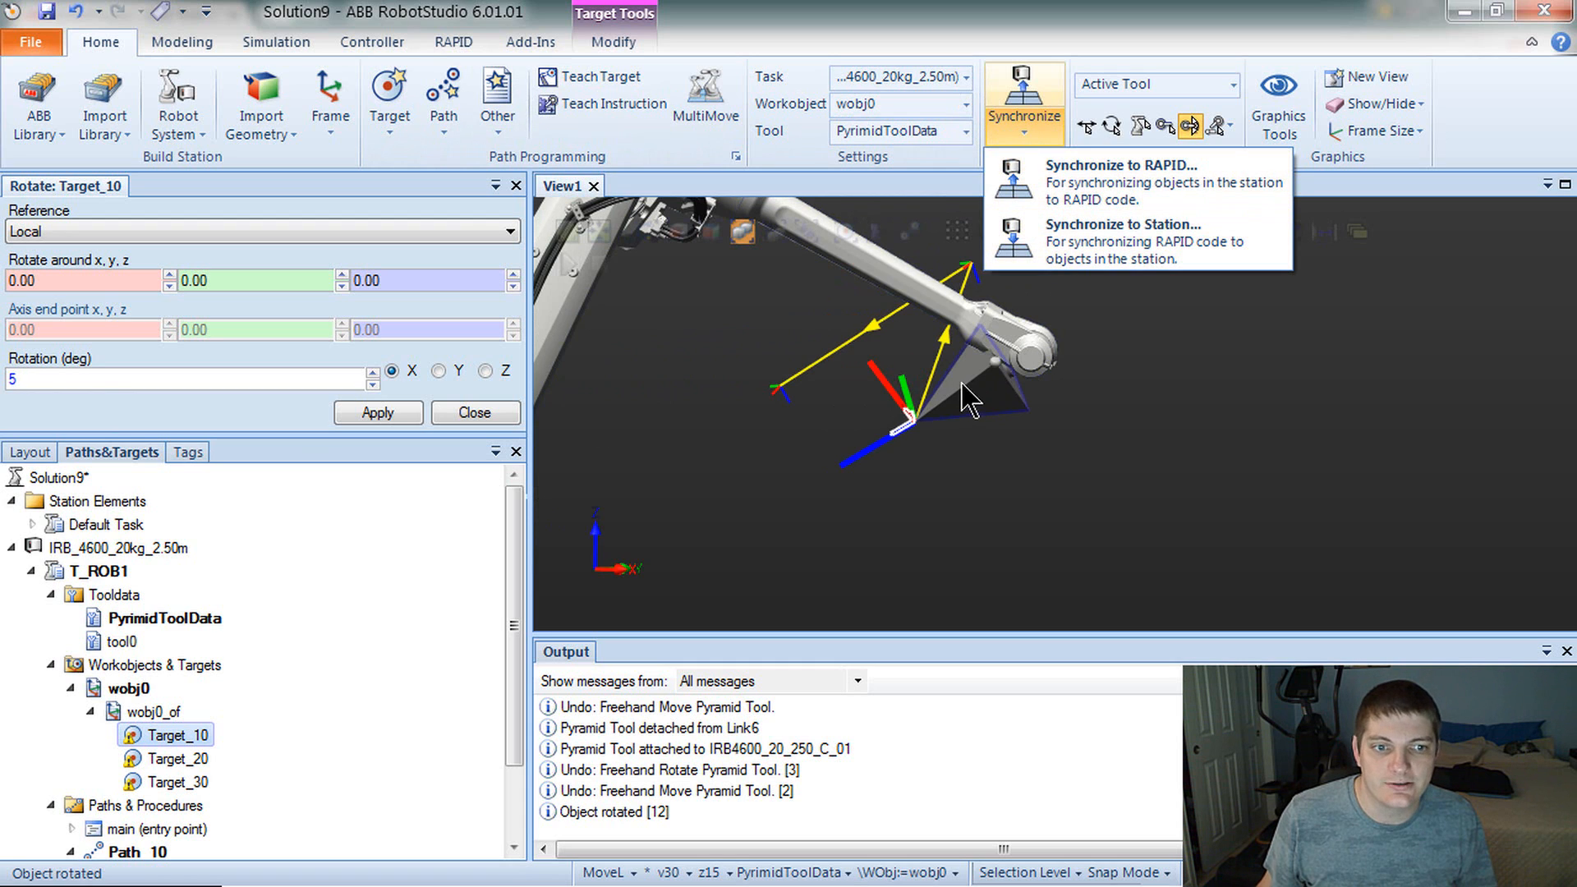
click(369, 409)
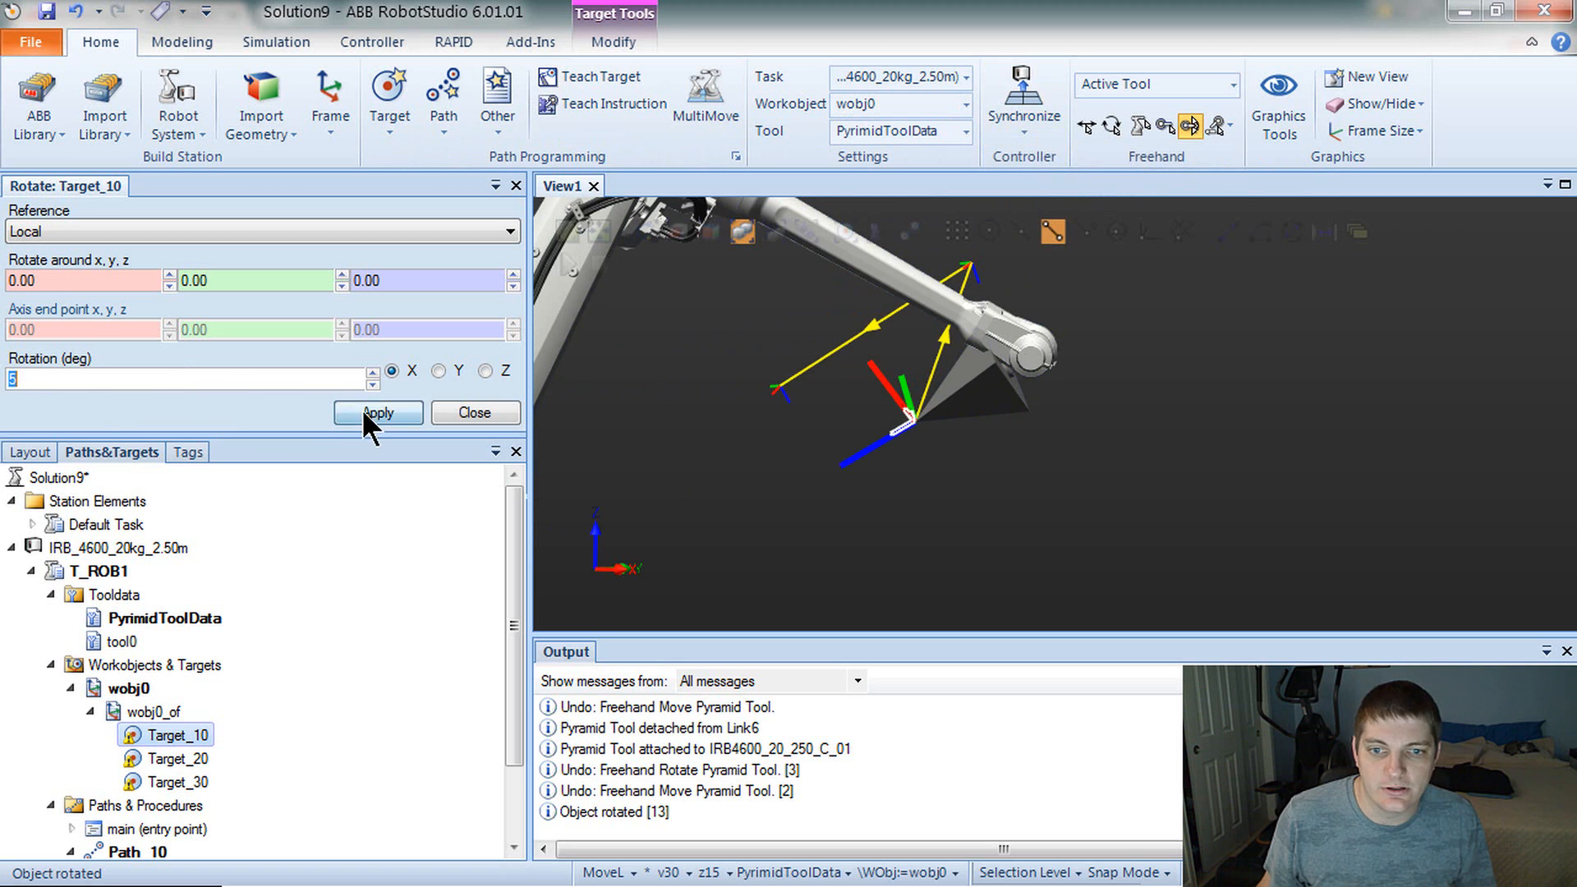
click(375, 411)
click(377, 411)
click(376, 411)
click(376, 411)
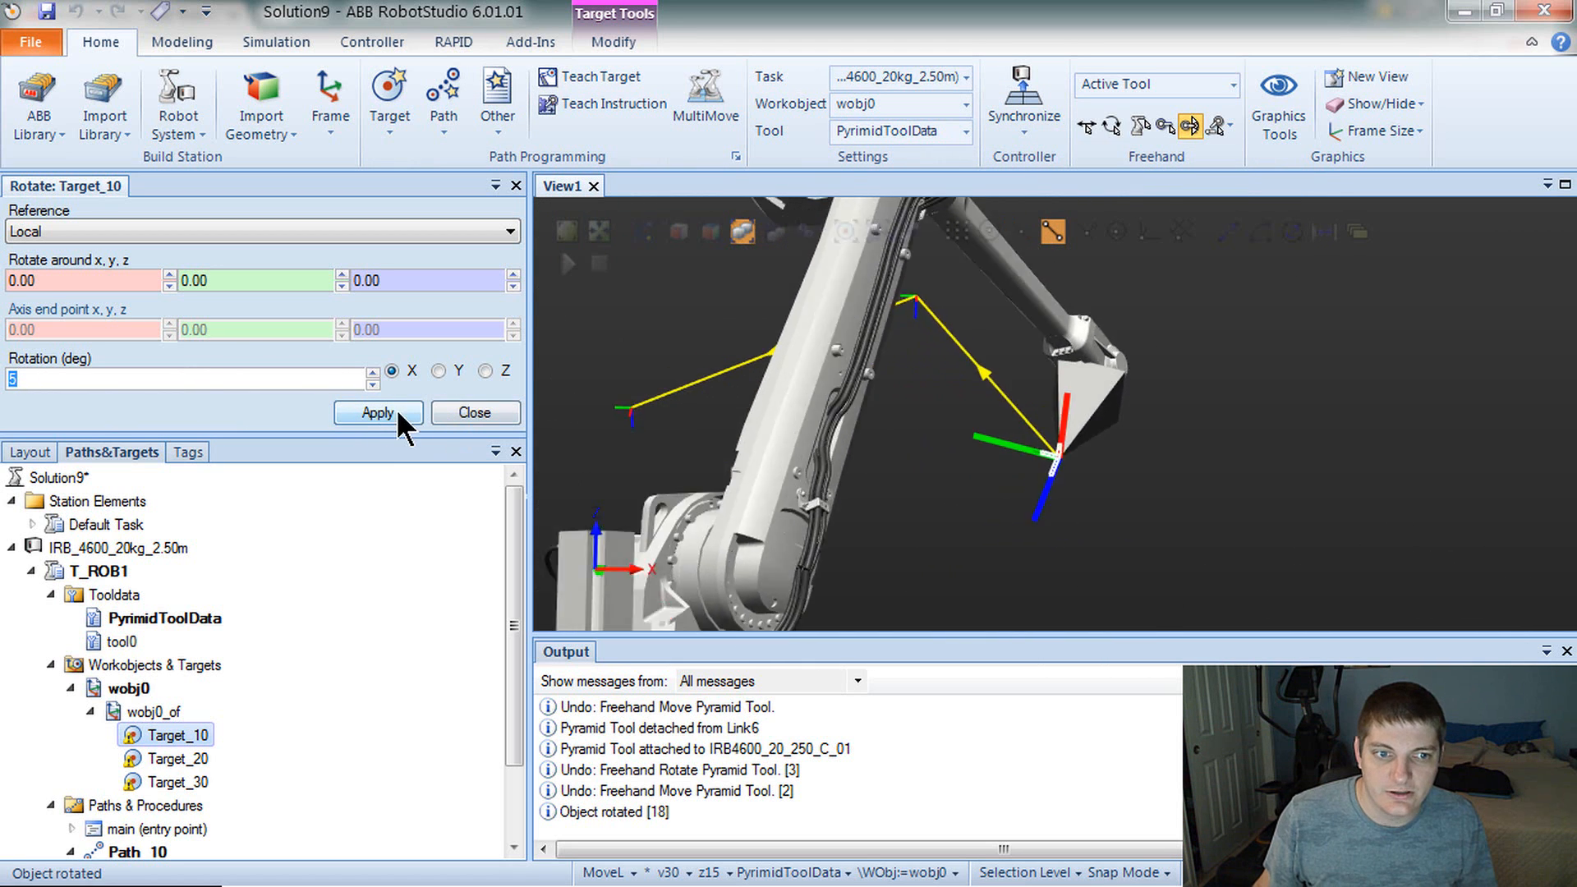
- Rotate Target_10 about its local Y axis in repeated increments of -5 degrees
click(438, 371)
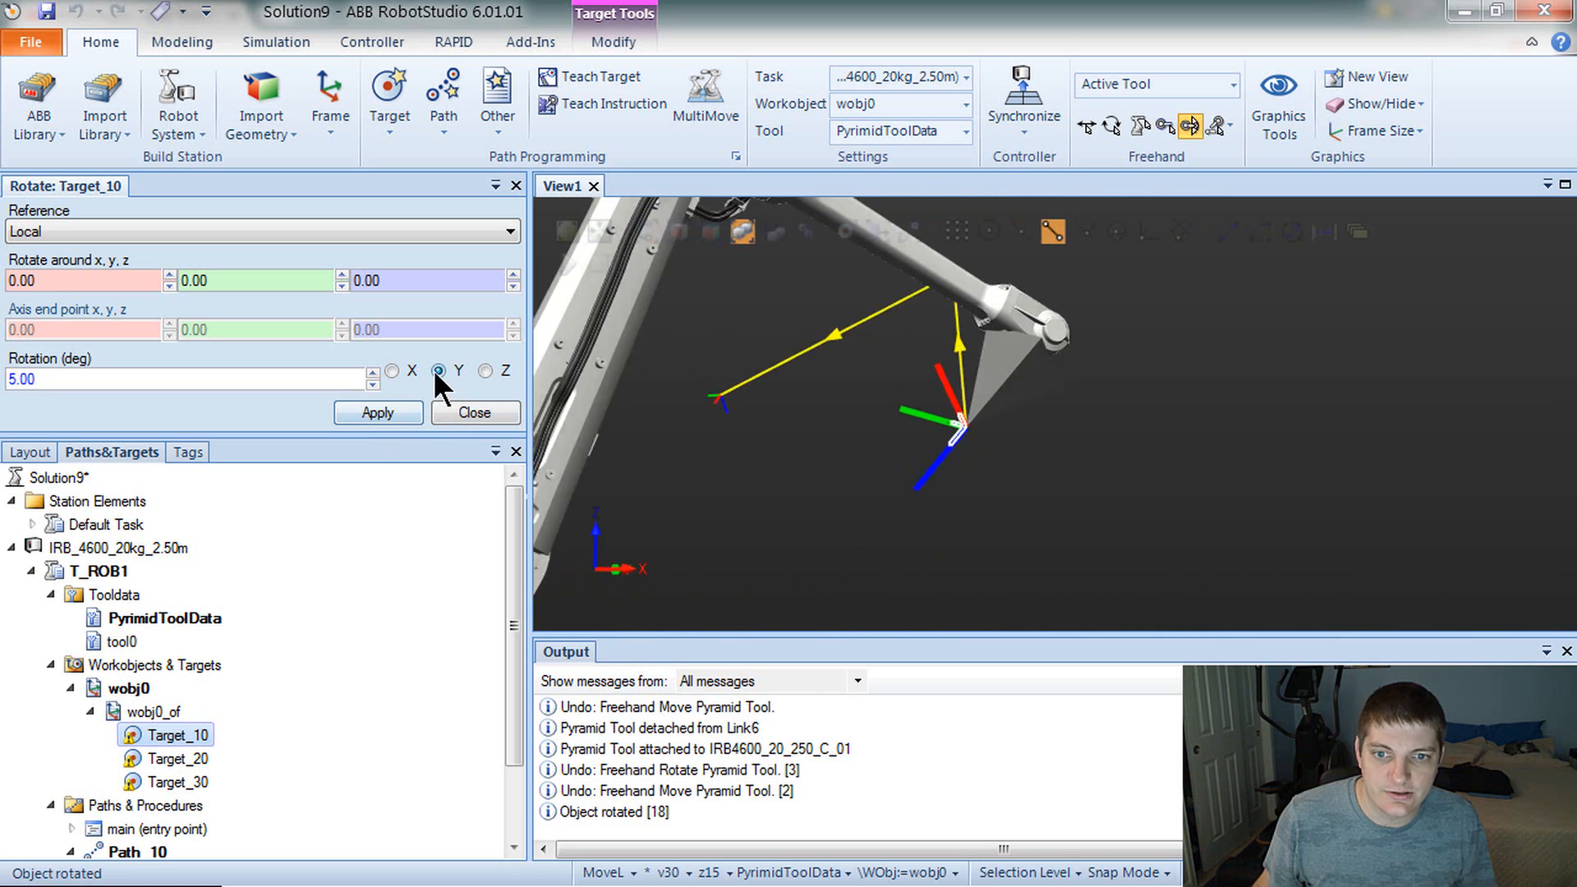
text(-5)
click(361, 410)
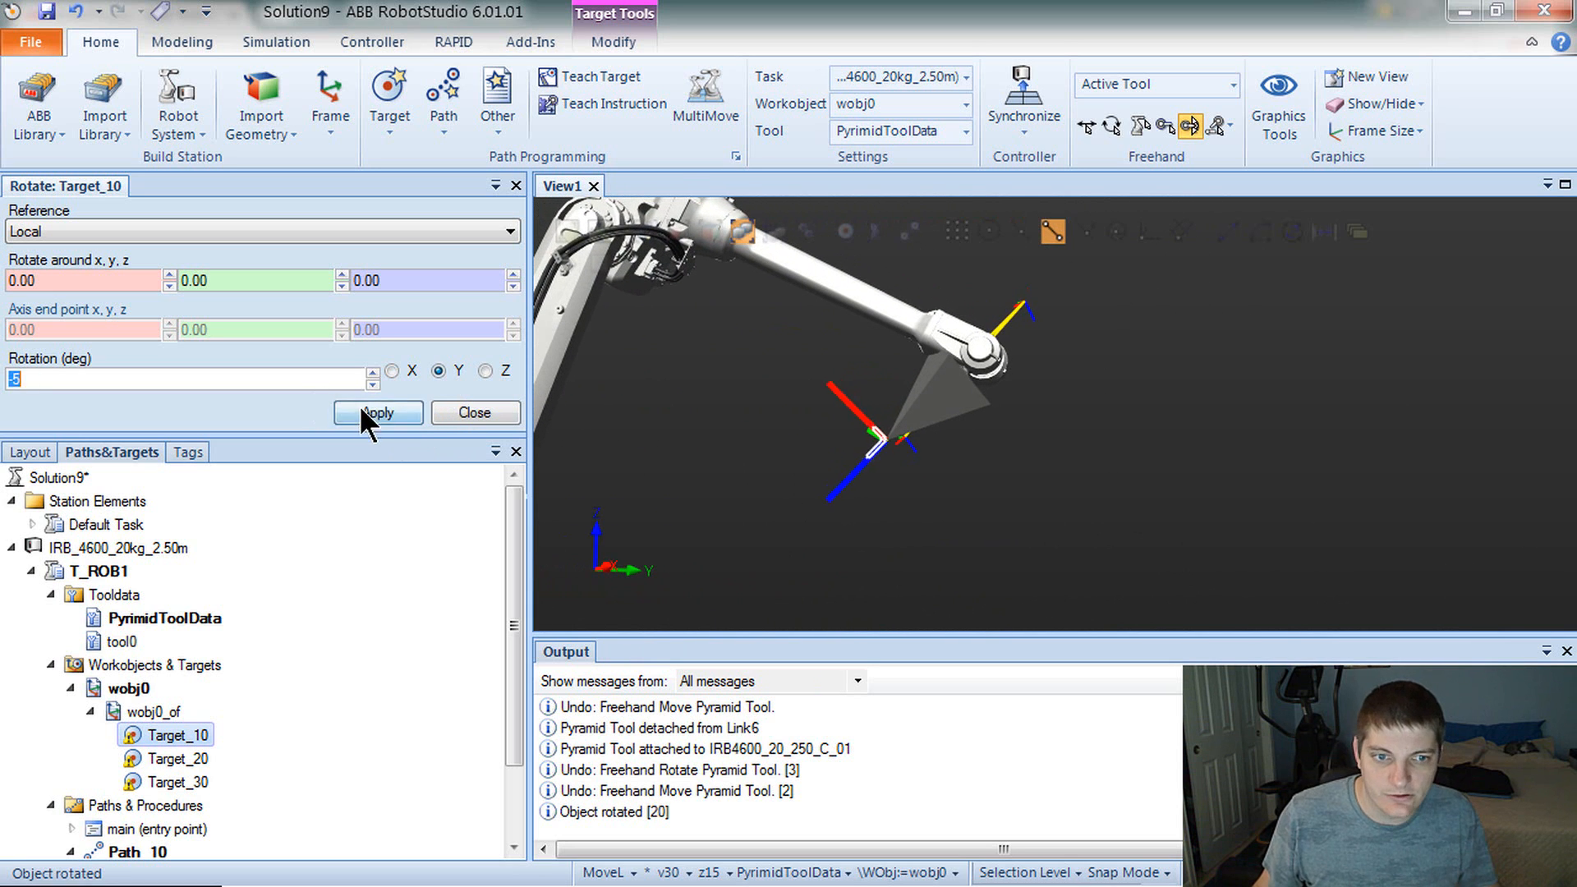
click(362, 410)
click(361, 411)
click(361, 411)
click(362, 411)
click(361, 411)
click(361, 410)
click(361, 411)
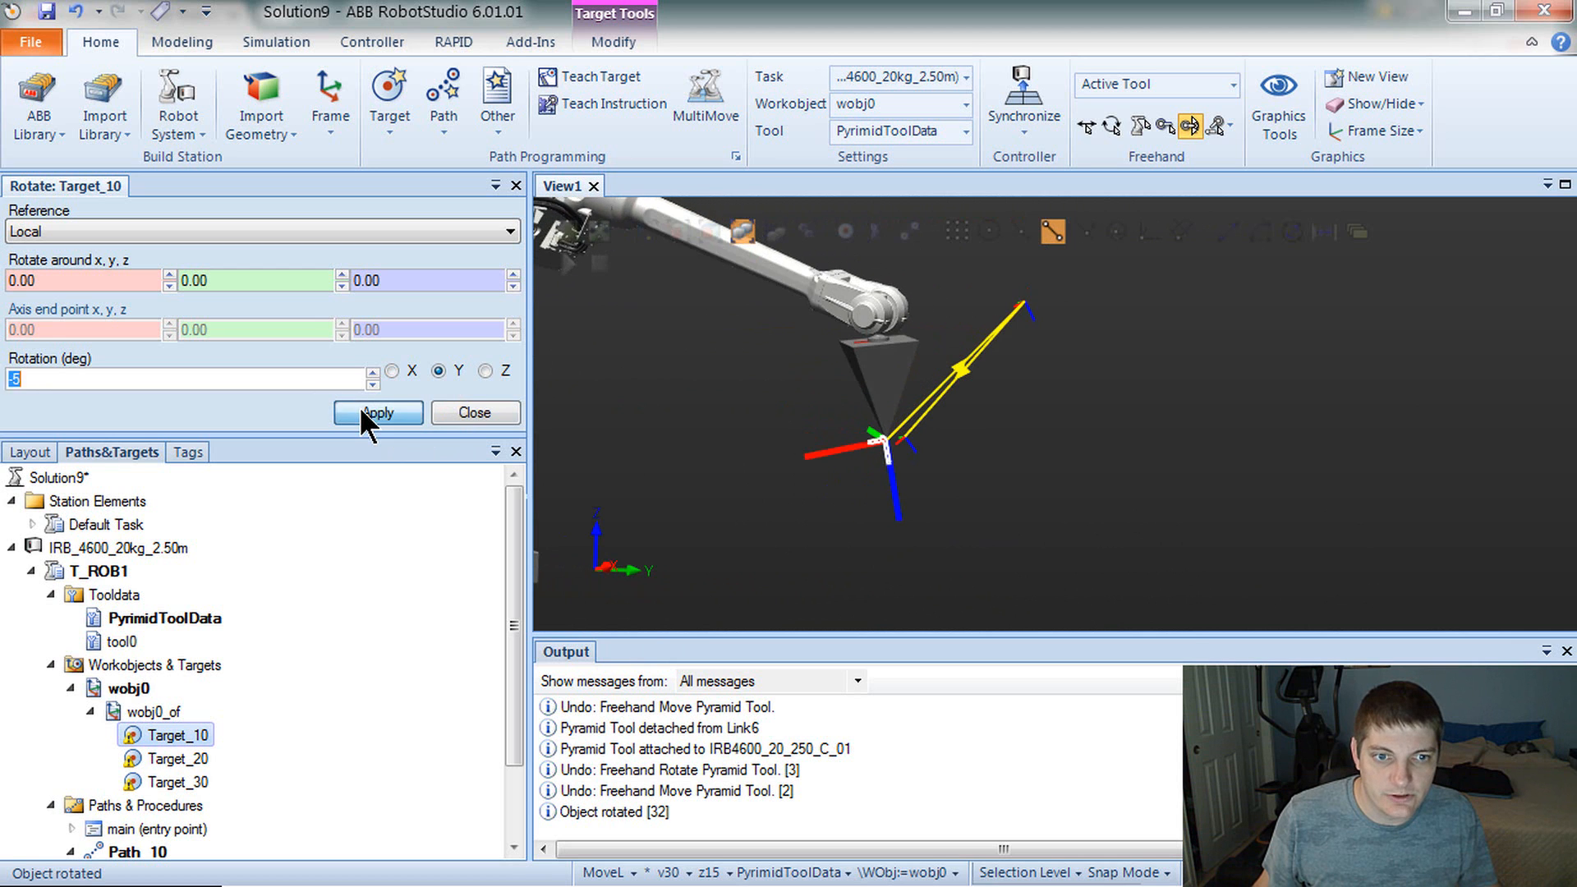
click(362, 410)
- Jog the robot linearly by its pyramid tool to a new position away from the path's targets
ctrl+shift+drag(842, 461, 979, 477)
click(982, 479)
scroll(1019, 510, down, 5)
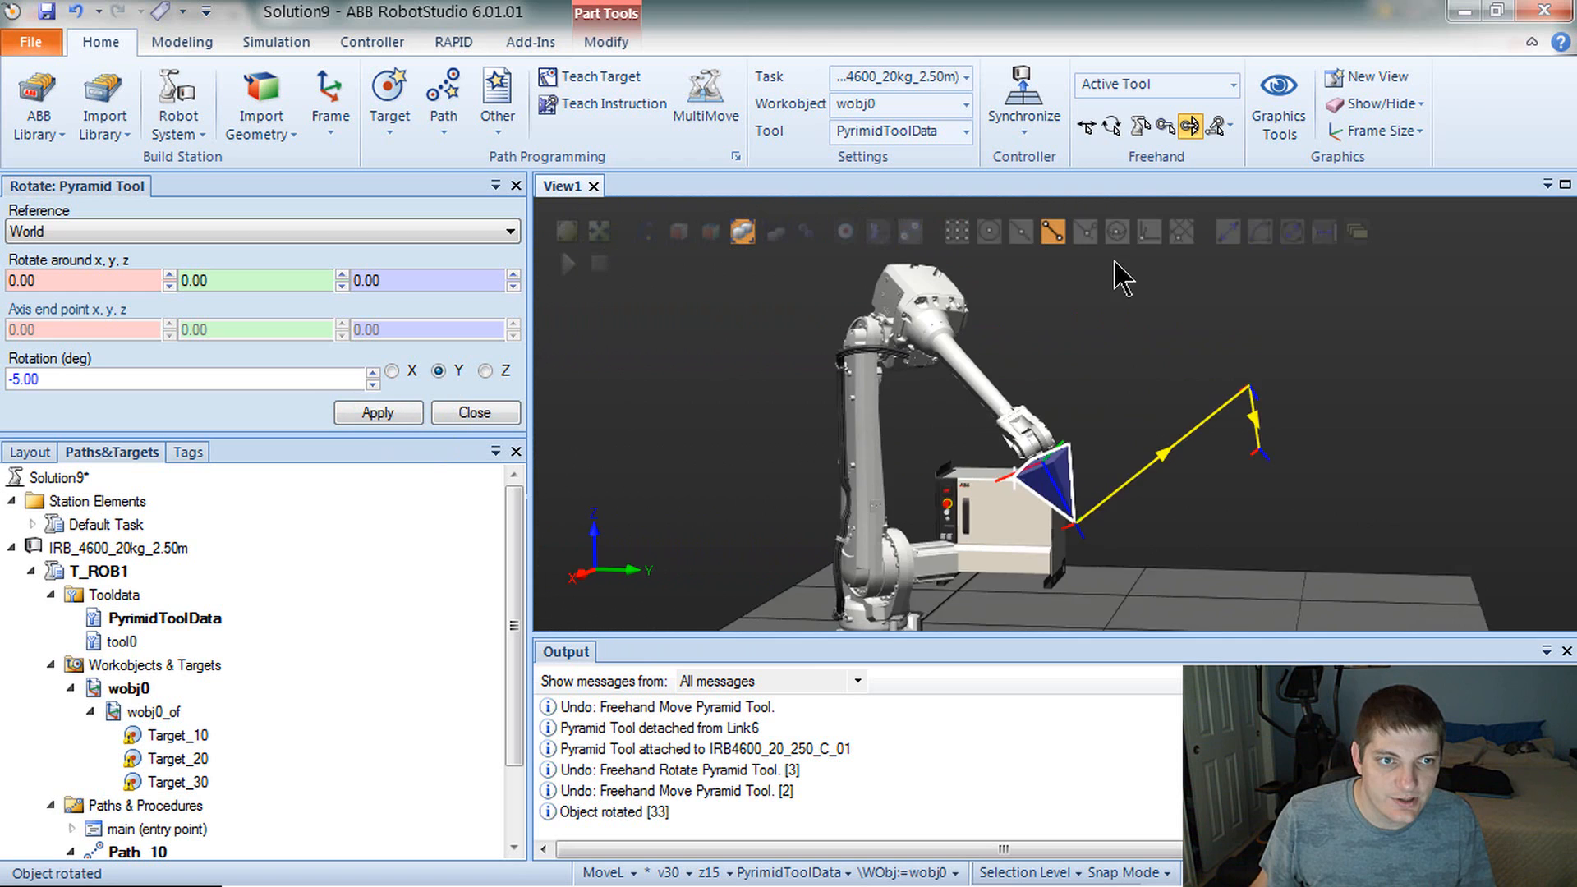
click(1168, 129)
mouse_move(1142, 308)
ctrl+shift+mouse_down()
mouse_move(1125, 319)
mouse_move(1121, 182)
ctrl+shift+mouse_up()
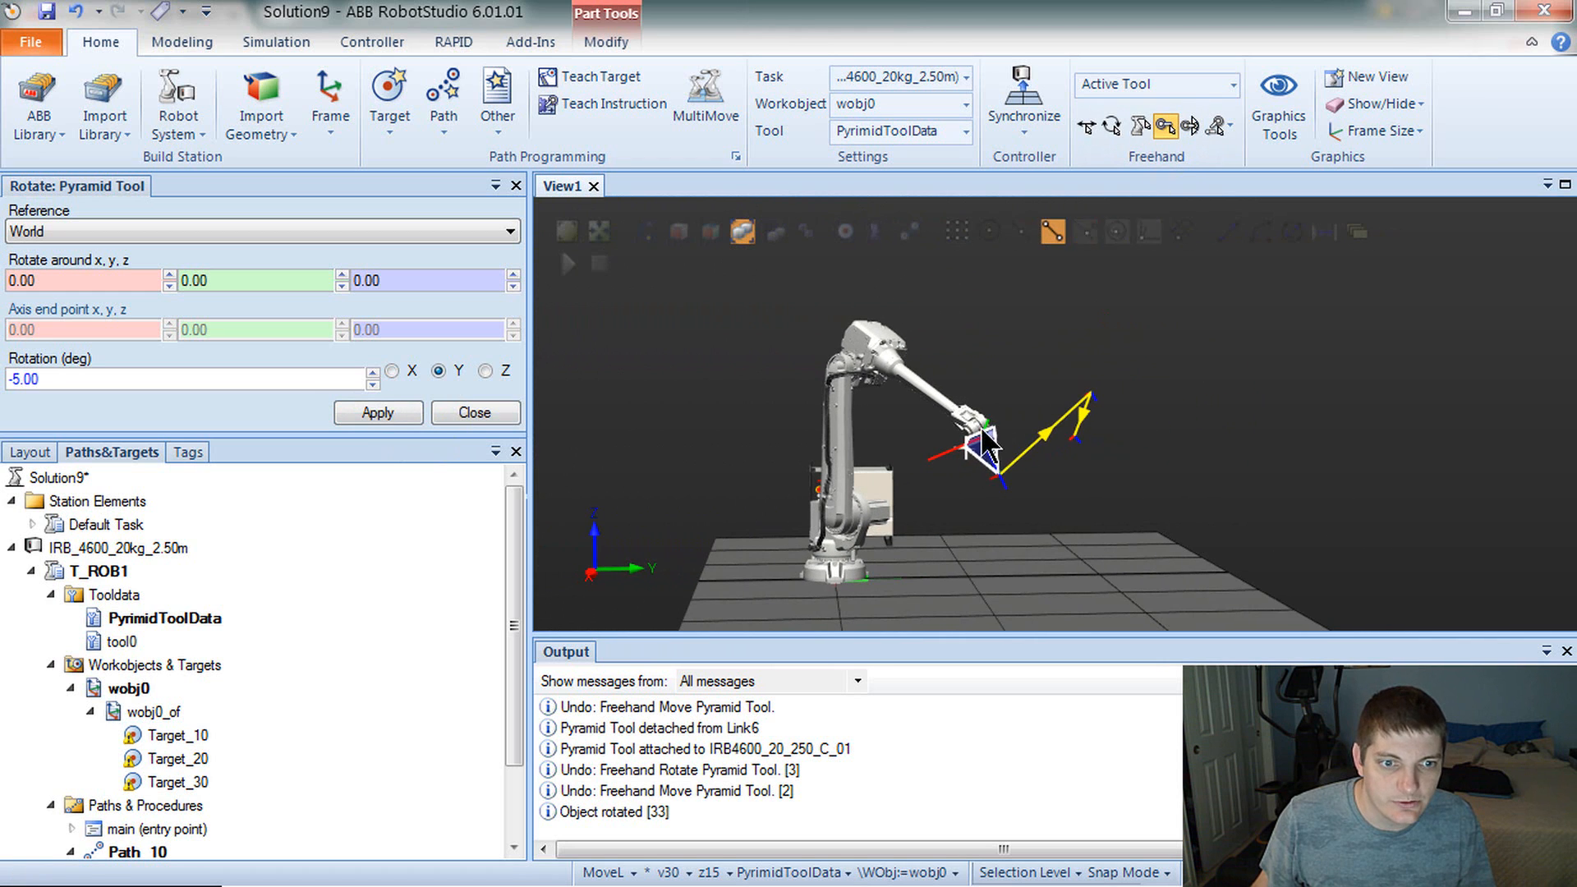
click(991, 439)
drag(1099, 462, 912, 324)
- Teach a new target at the robot's current pose using PyrimidToolData and wobj0, and select its creation message in the output
click(590, 78)
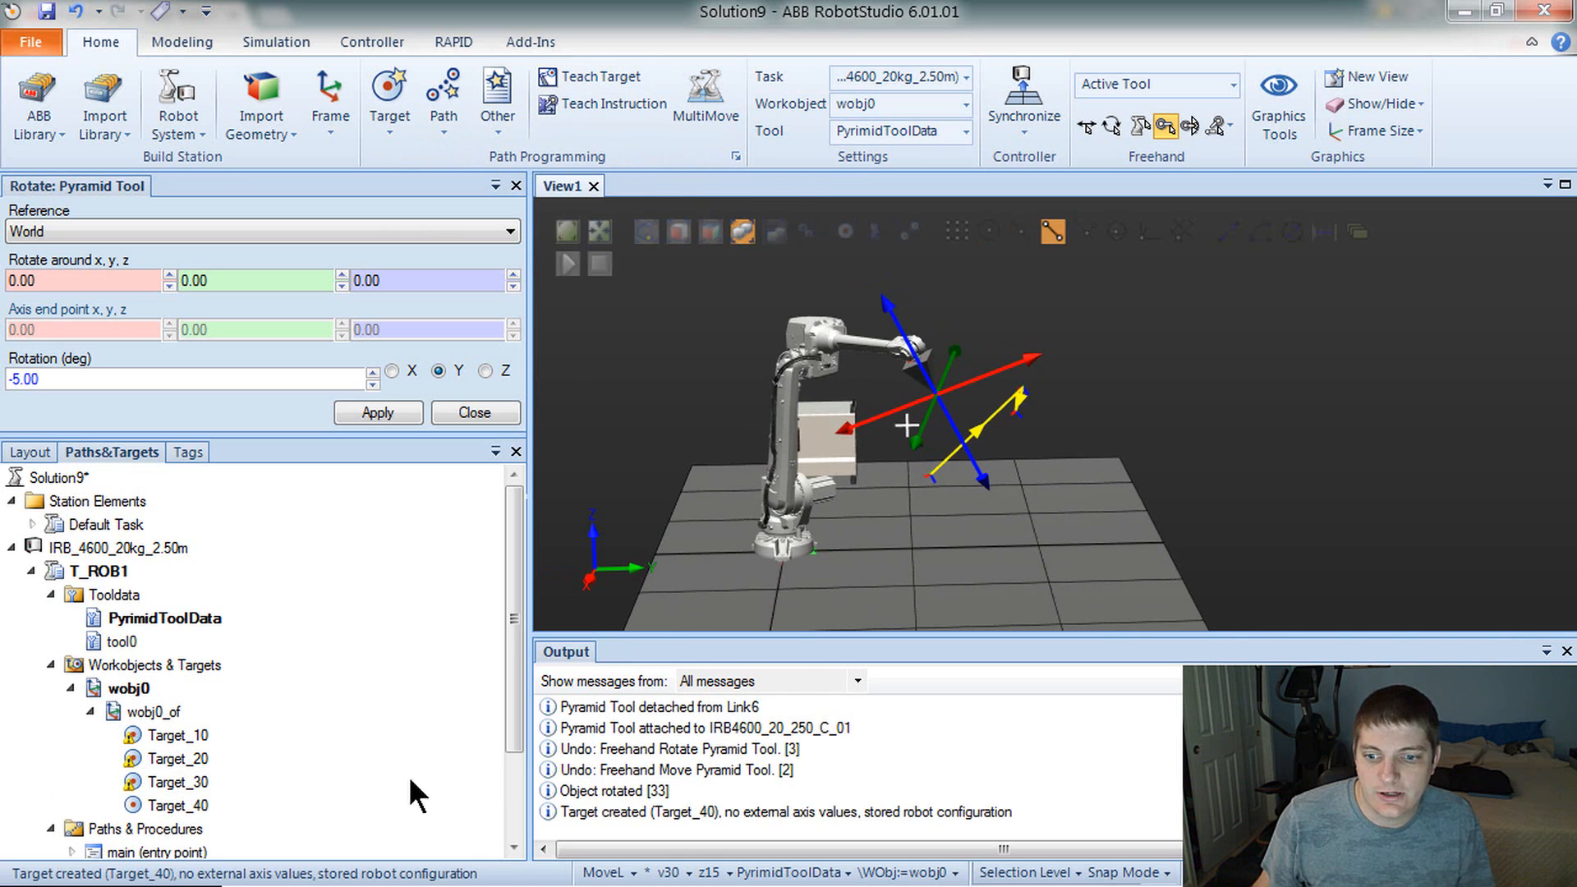
click(521, 815)
drag(520, 815, 521, 659)
click(589, 812)
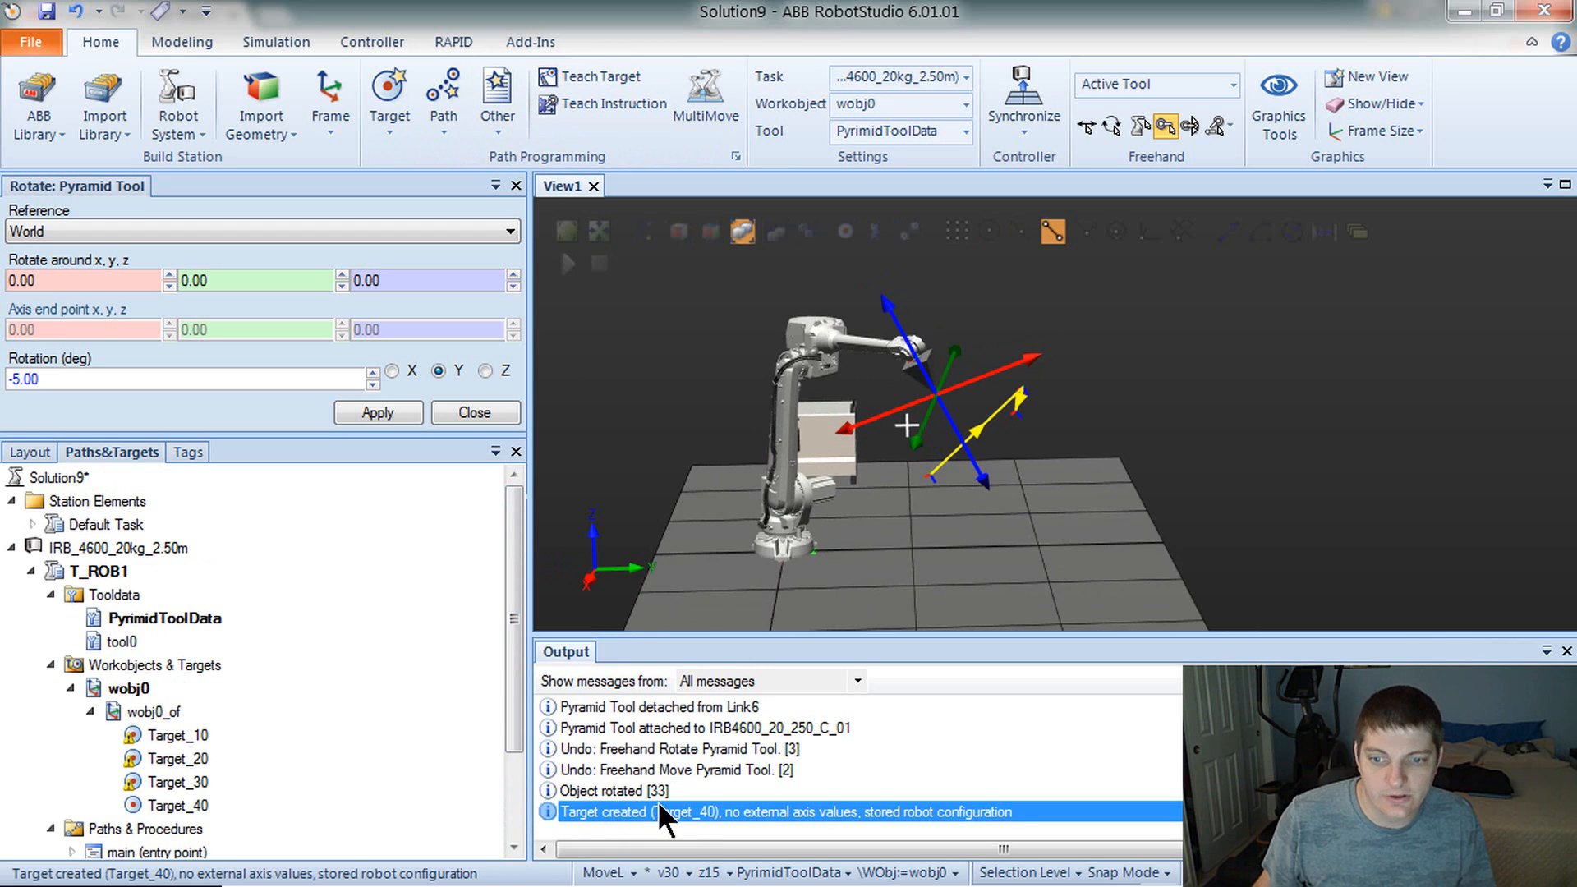
- Delete the newly taught Target_40 from wobj0, leaving nothing selected in the station
click(176, 805)
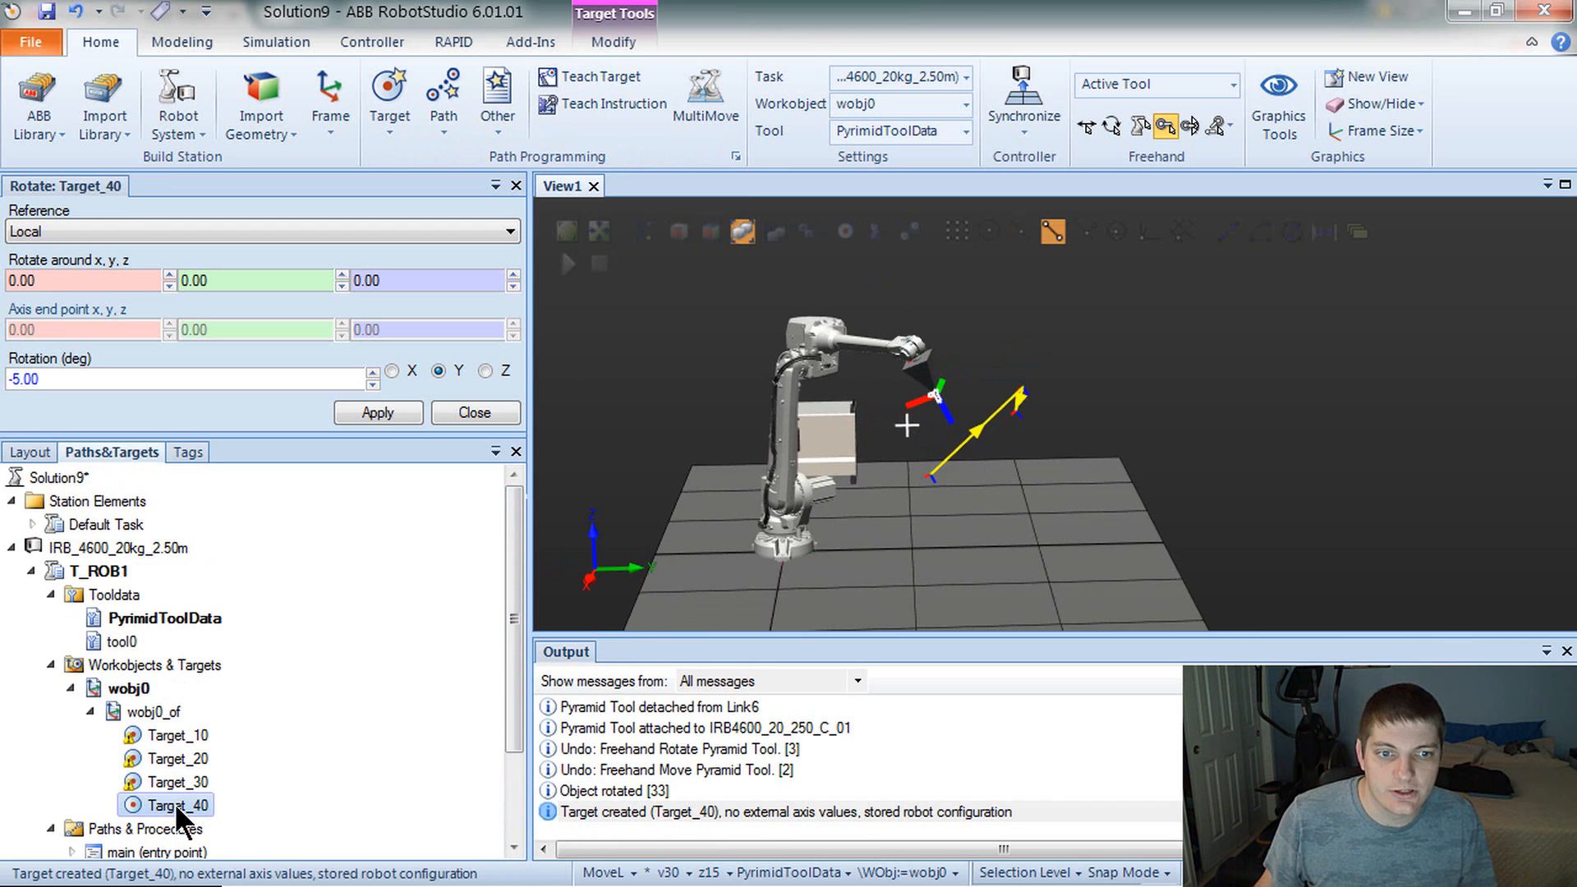
click(174, 778)
right_click(172, 805)
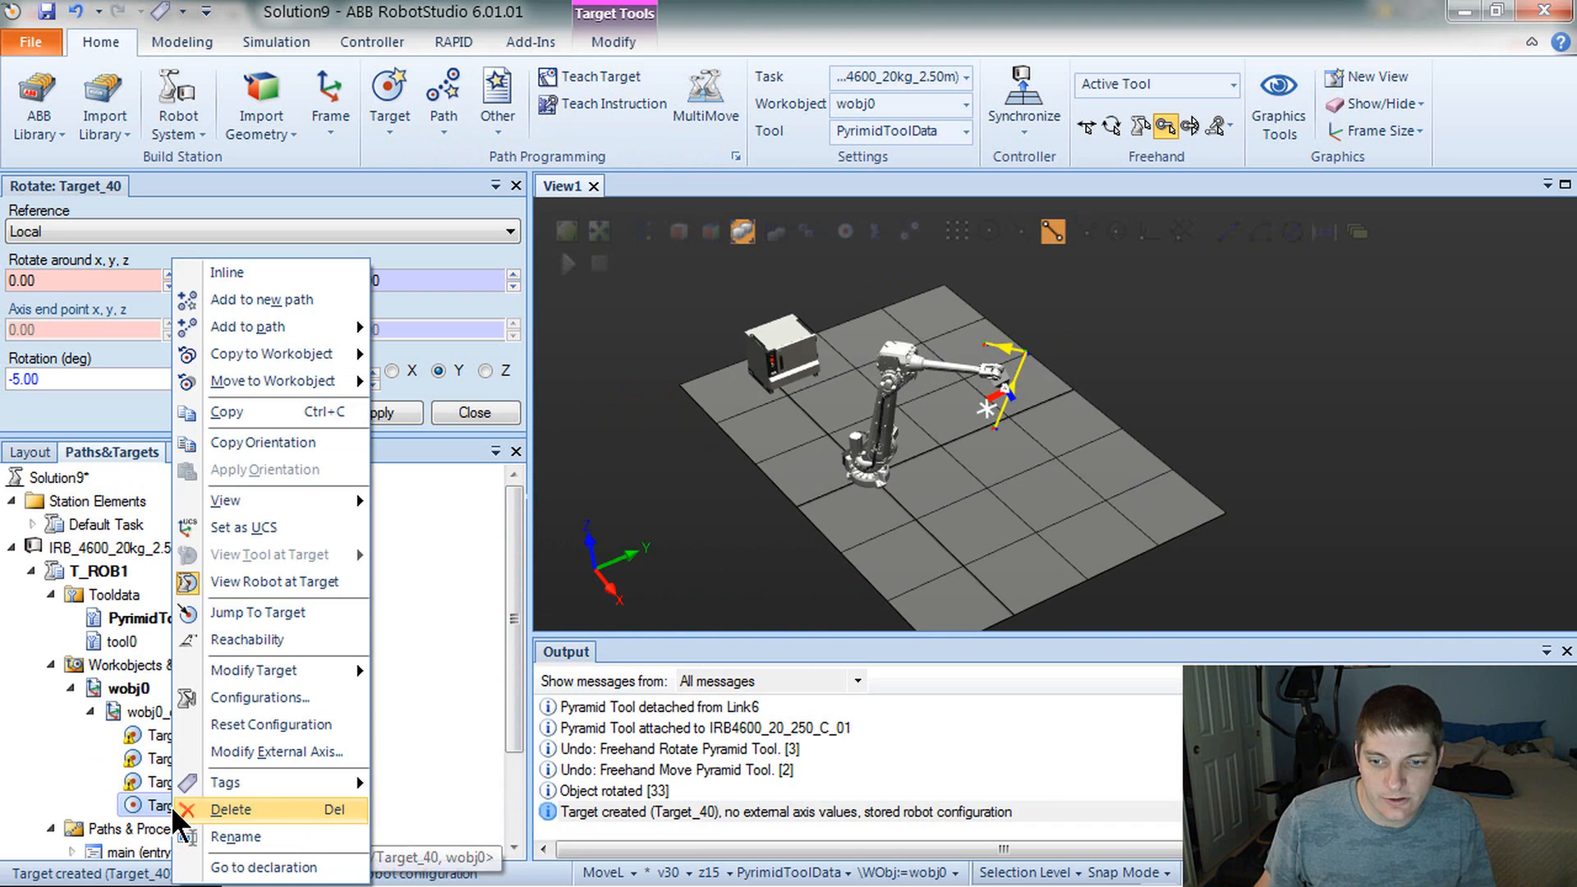
click(243, 813)
click(879, 546)
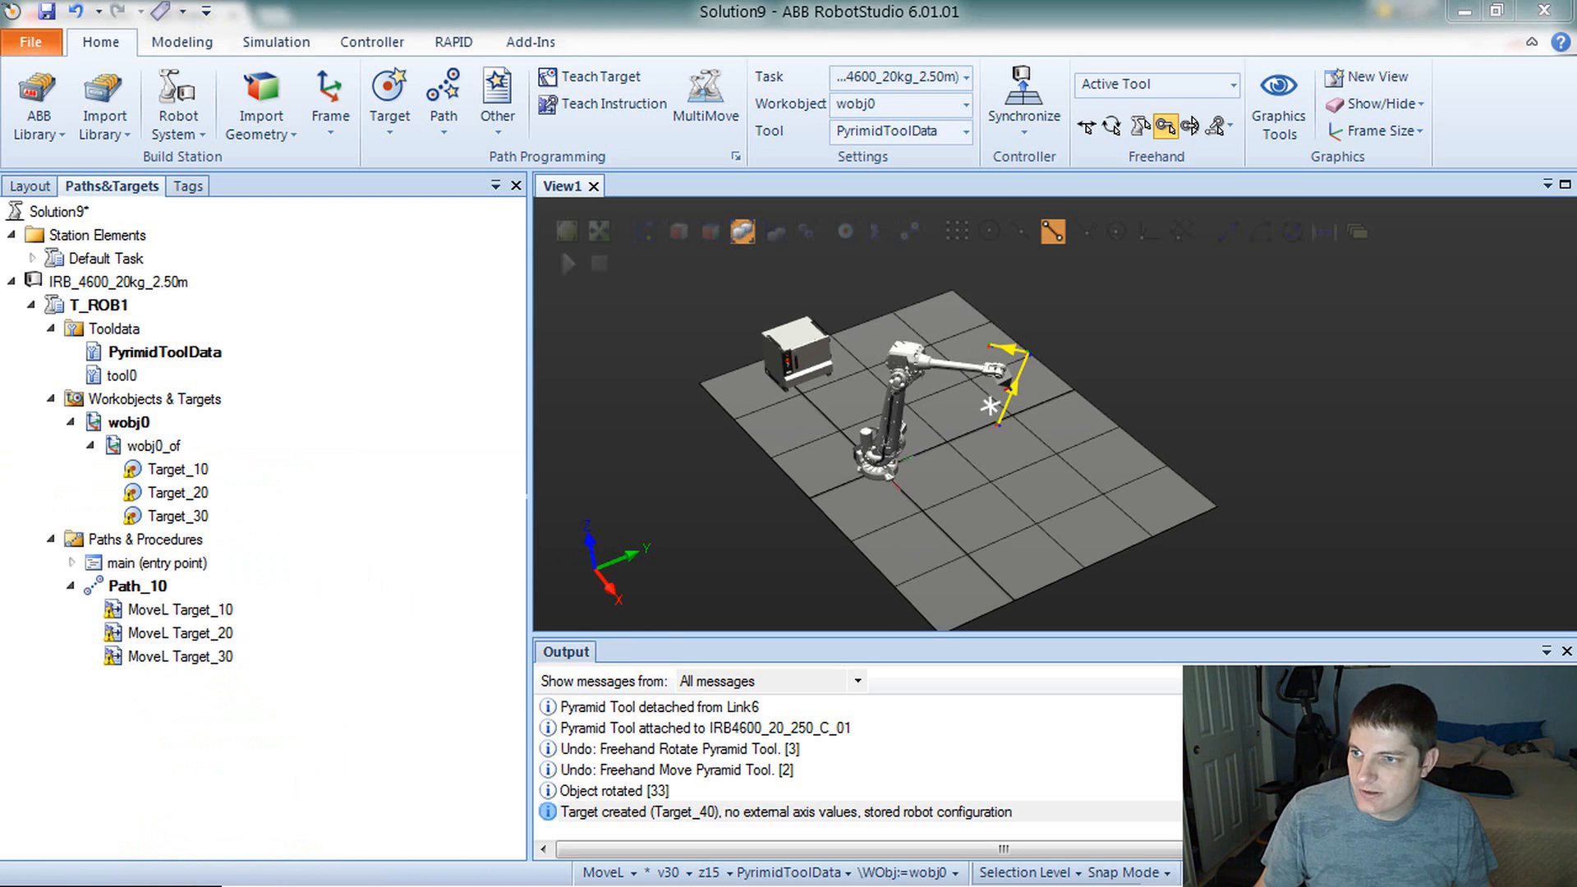
ctrl+shift+drag(990, 406, 928, 431)
scroll(929, 431, up, 5)
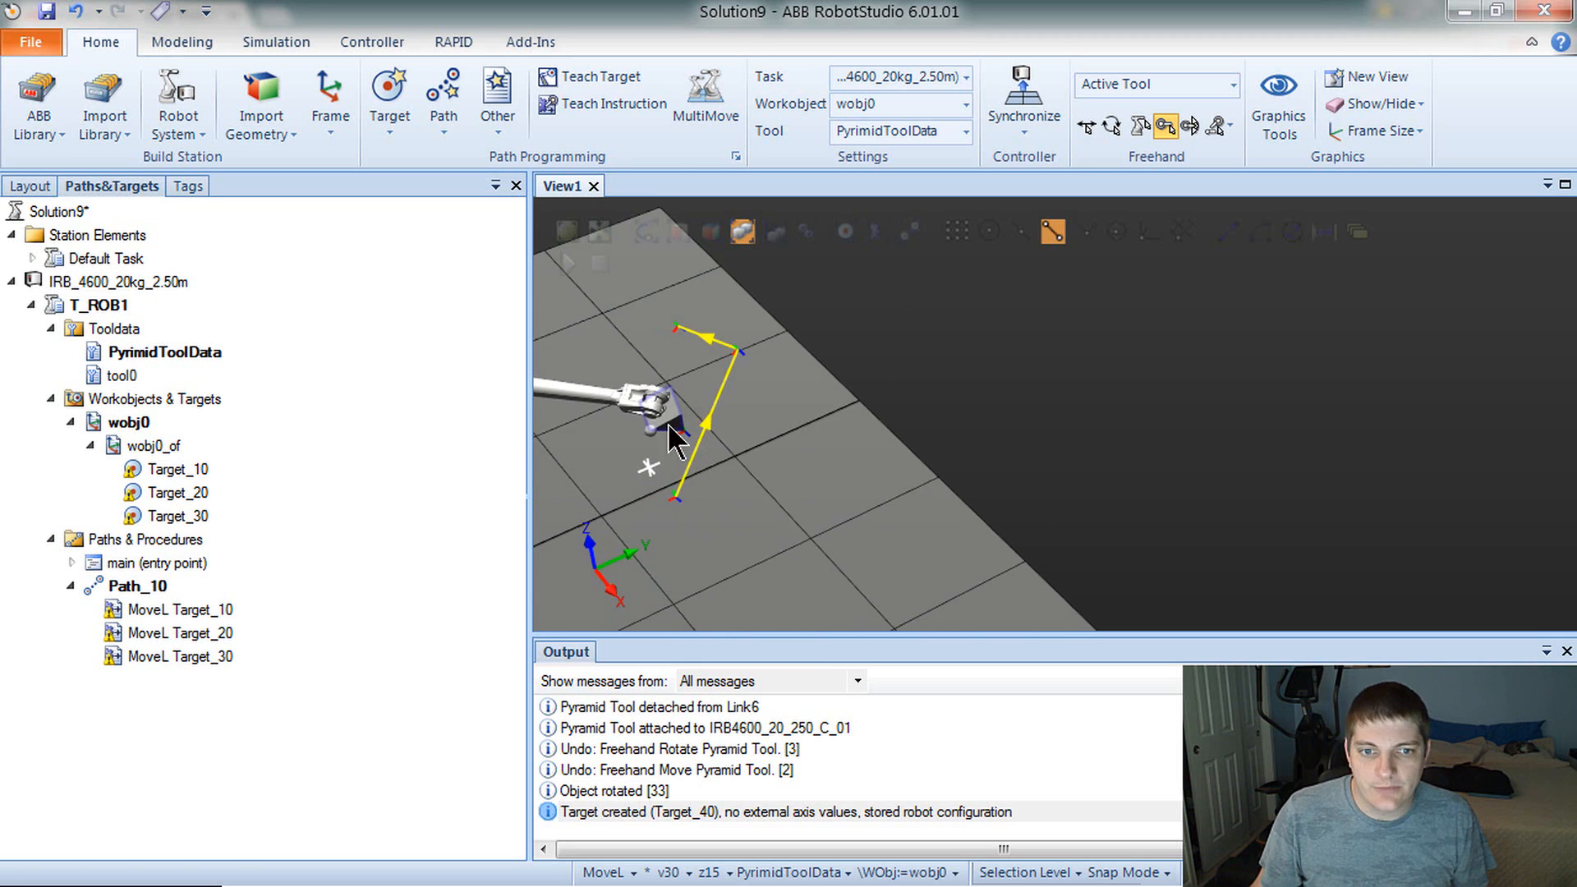
mouse_move(668, 428)
ctrl+mouse_down()
mouse_move(794, 490)
mouse_move(732, 431)
mouse_move(758, 426)
mouse_move(777, 452)
mouse_move(761, 350)
ctrl+mouse_up()
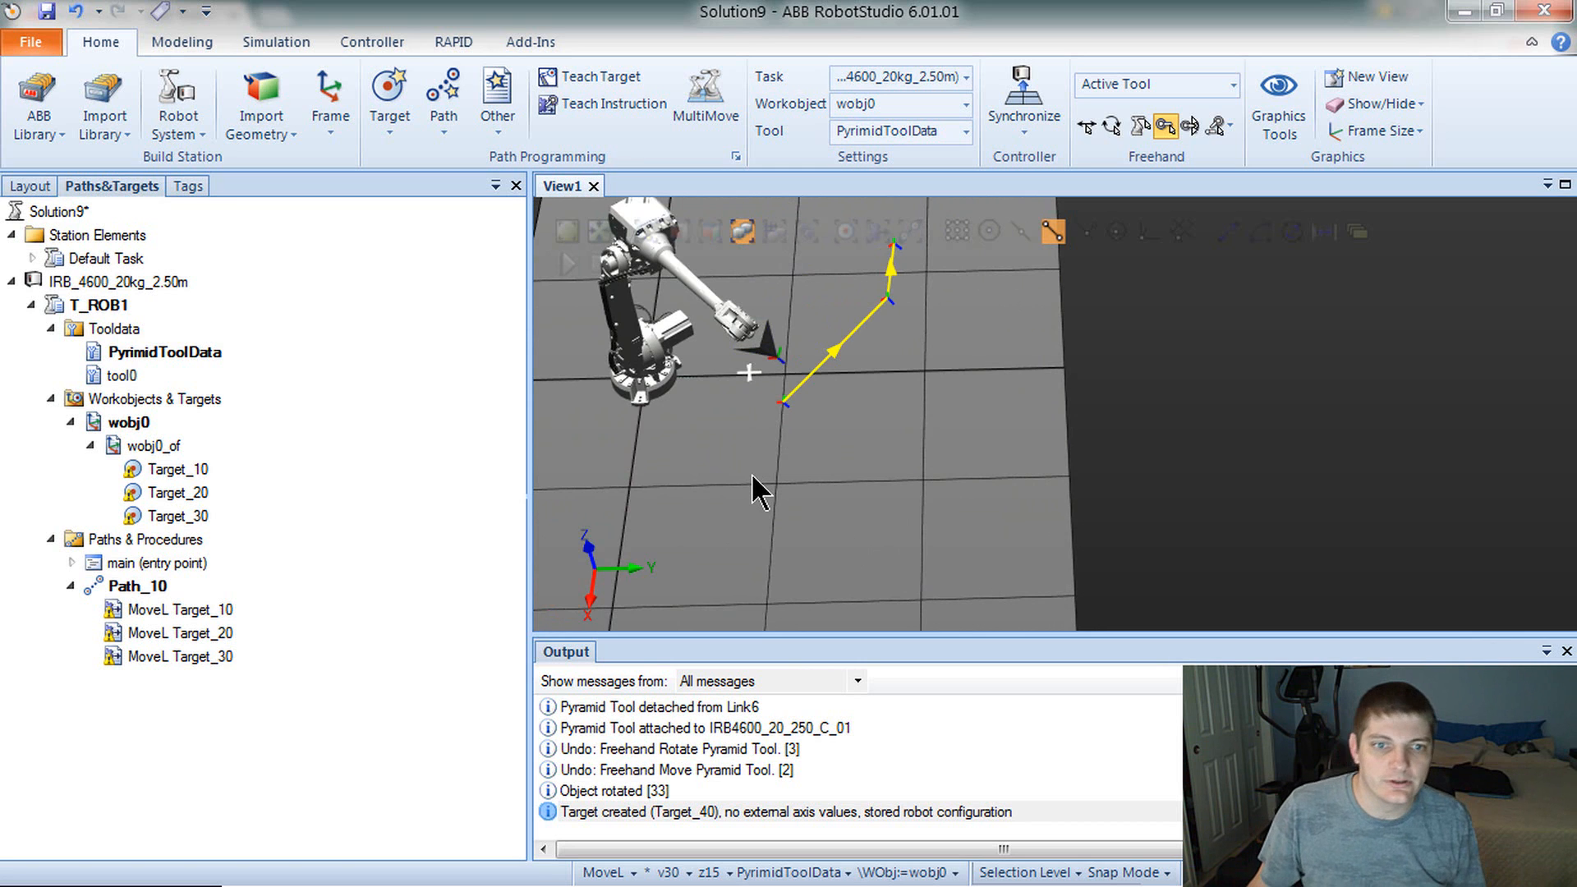
ctrl+shift+drag(753, 474, 754, 479)
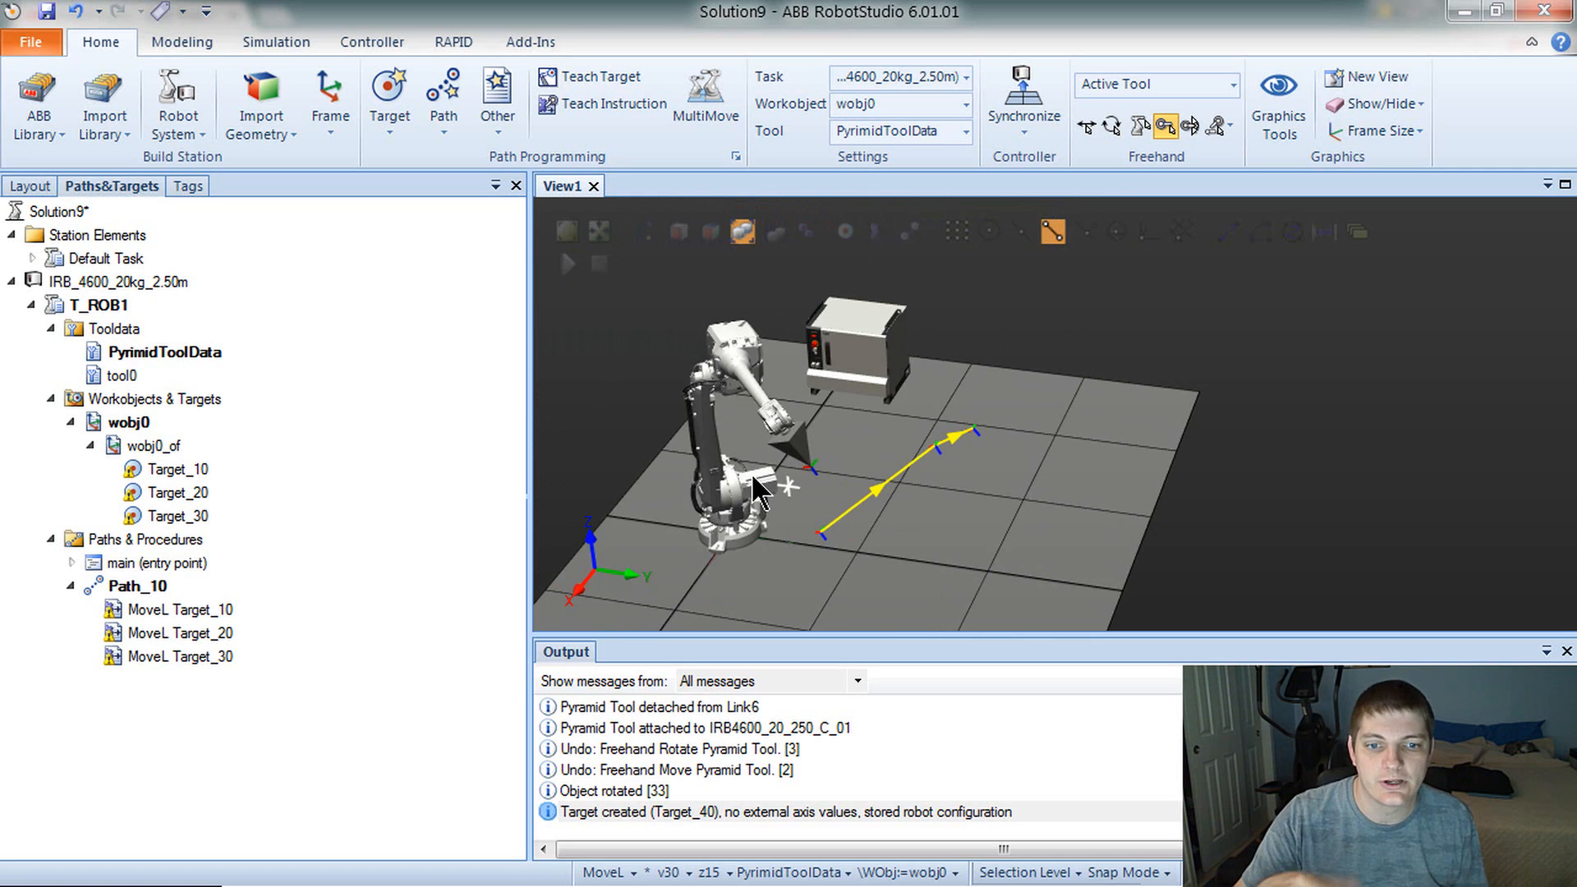
ctrl+shift+drag(777, 526, 959, 497)
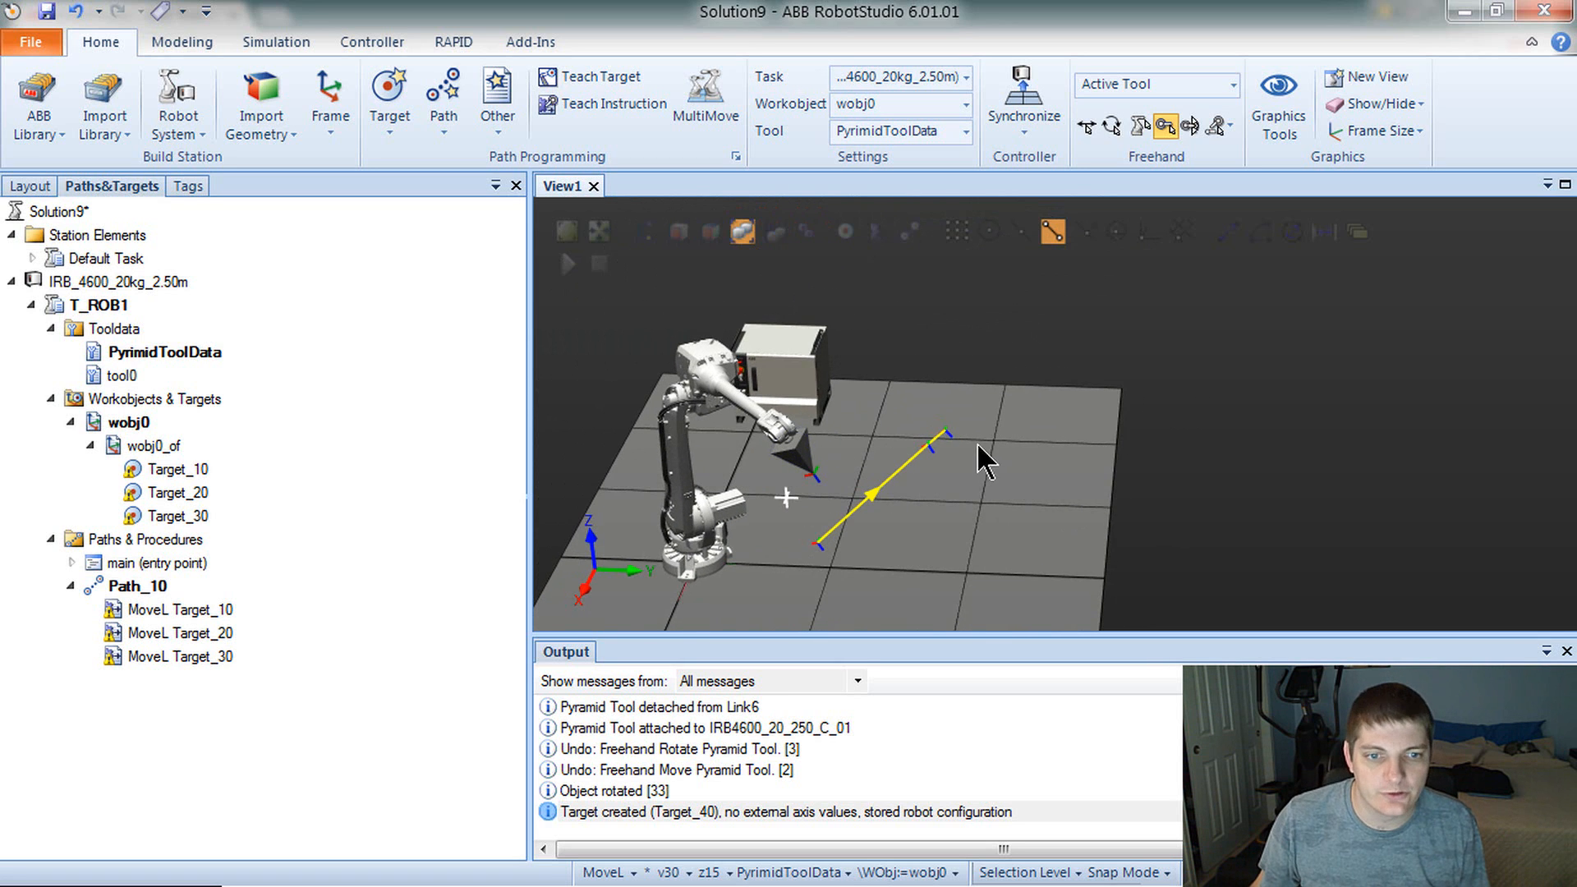